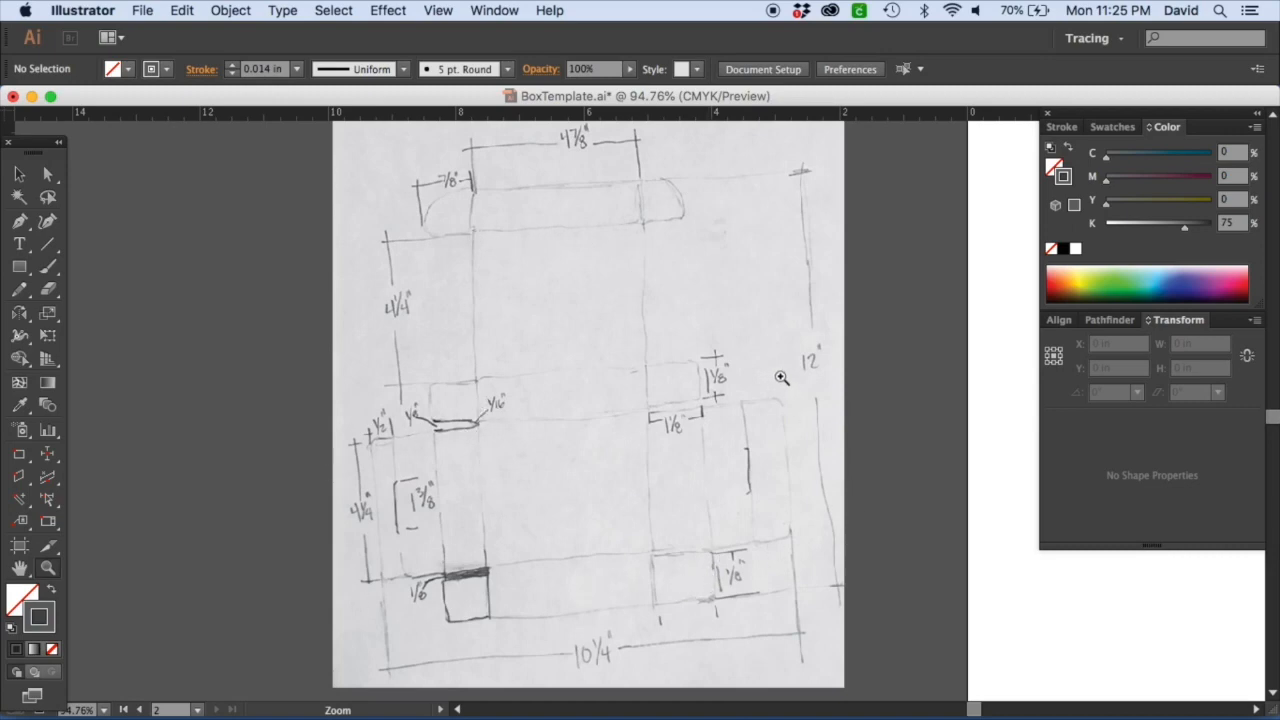
# Examine the hand-drawn box sketch and its dimensions alongside the existing box template.
pyautogui.press('v')
pyautogui.moveTo(779, 280); pyautogui.dragTo(419, 412)
pyautogui.press('super+minus')
pyautogui.press('super+minus')
pyautogui.press('super+minus')
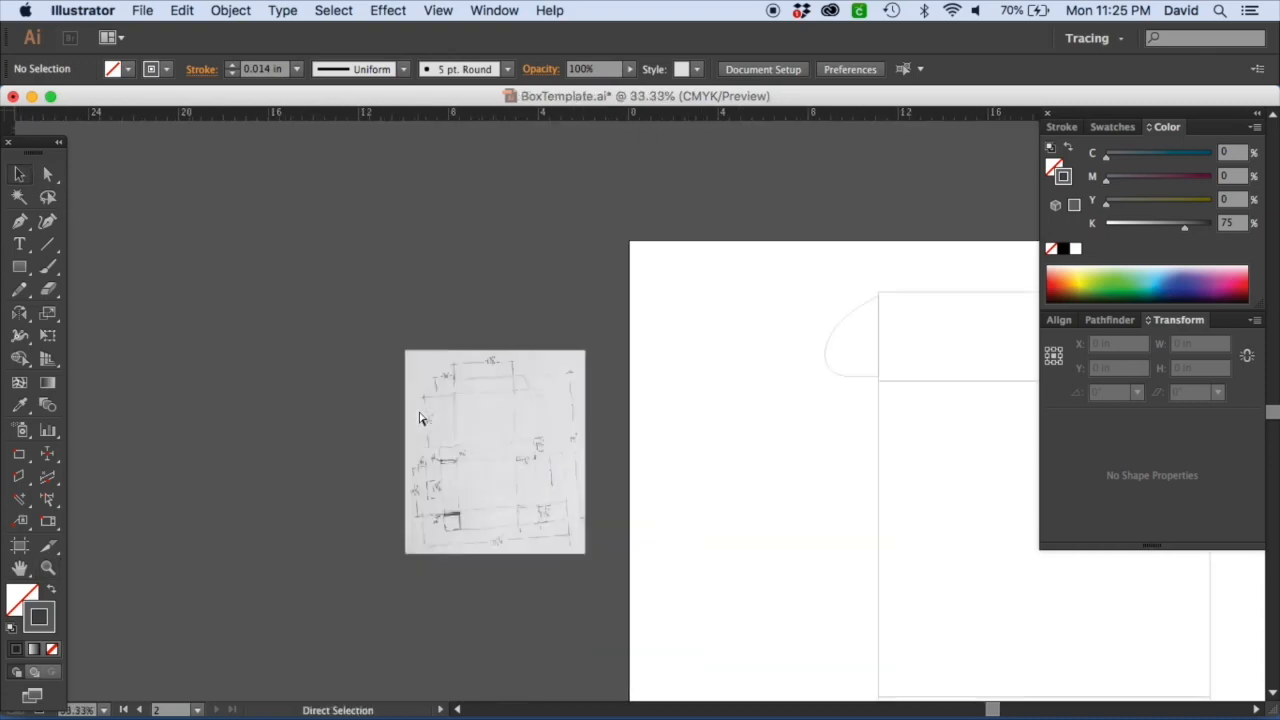
pyautogui.press('super+minus')
pyautogui.moveTo(794, 606); pyautogui.dragTo(558, 224)
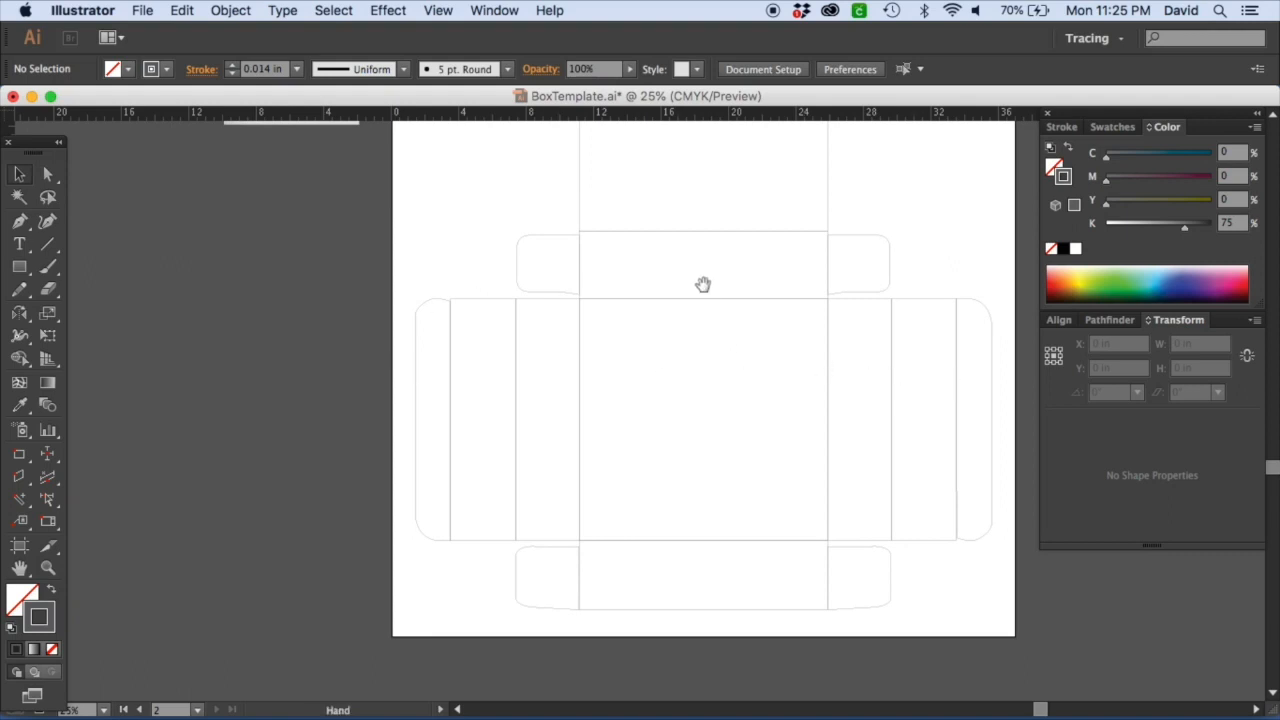
pyautogui.moveTo(700, 274); pyautogui.dragTo(697, 474)
pyautogui.moveTo(694, 402); pyautogui.dragTo(697, 429)
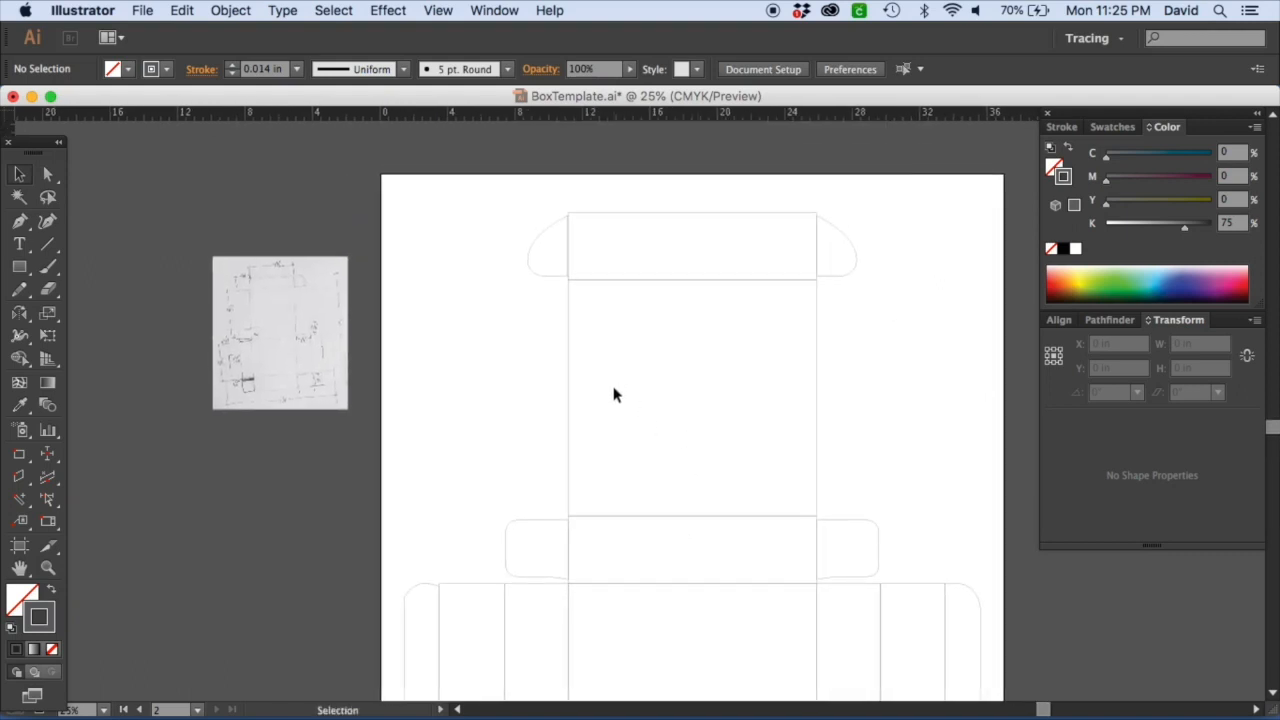
pyautogui.press('z')
pyautogui.moveTo(201, 160); pyautogui.dragTo(977, 514)
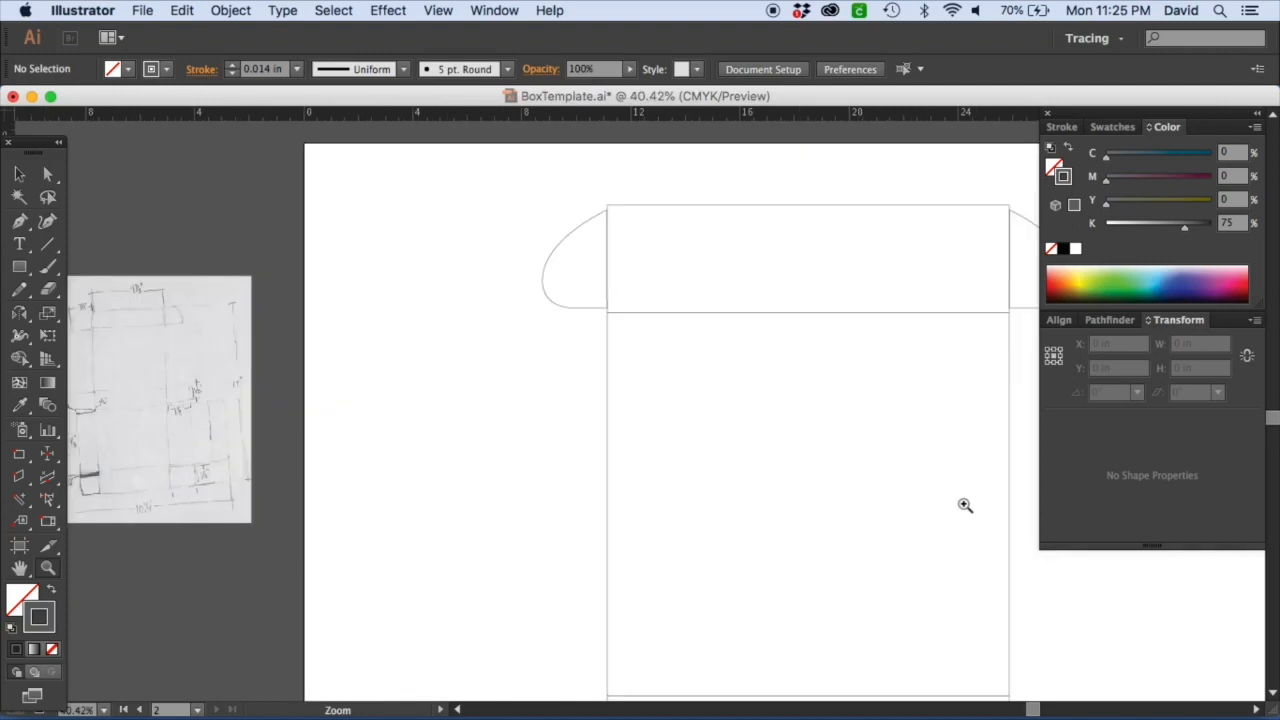
pyautogui.moveTo(181, 337); pyautogui.dragTo(258, 343)
pyautogui.moveTo(96, 262); pyautogui.dragTo(281, 373)
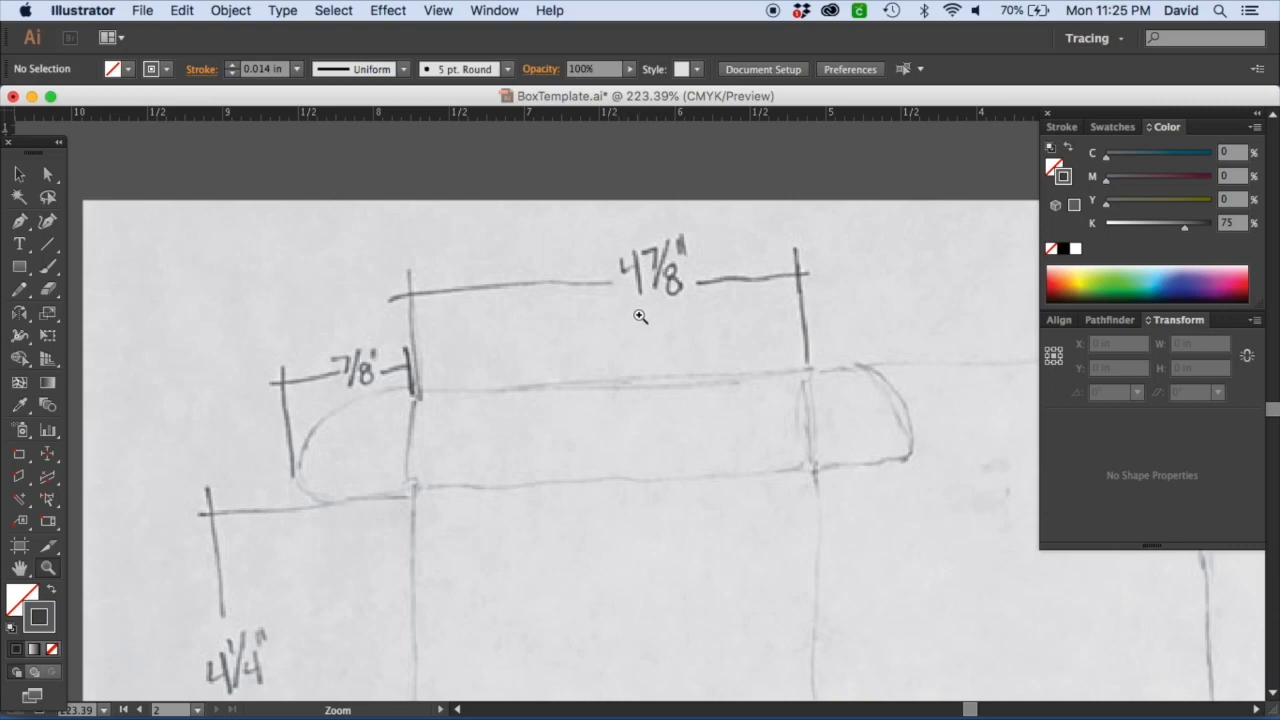
pyautogui.press('super+minus')
pyautogui.press('super+minus')
pyautogui.press('super+minus')
pyautogui.press('super+minus')
pyautogui.press('super+minus')
pyautogui.moveTo(725, 428); pyautogui.dragTo(209, 211)
pyautogui.press('super+minus')
pyautogui.press('super+minus')
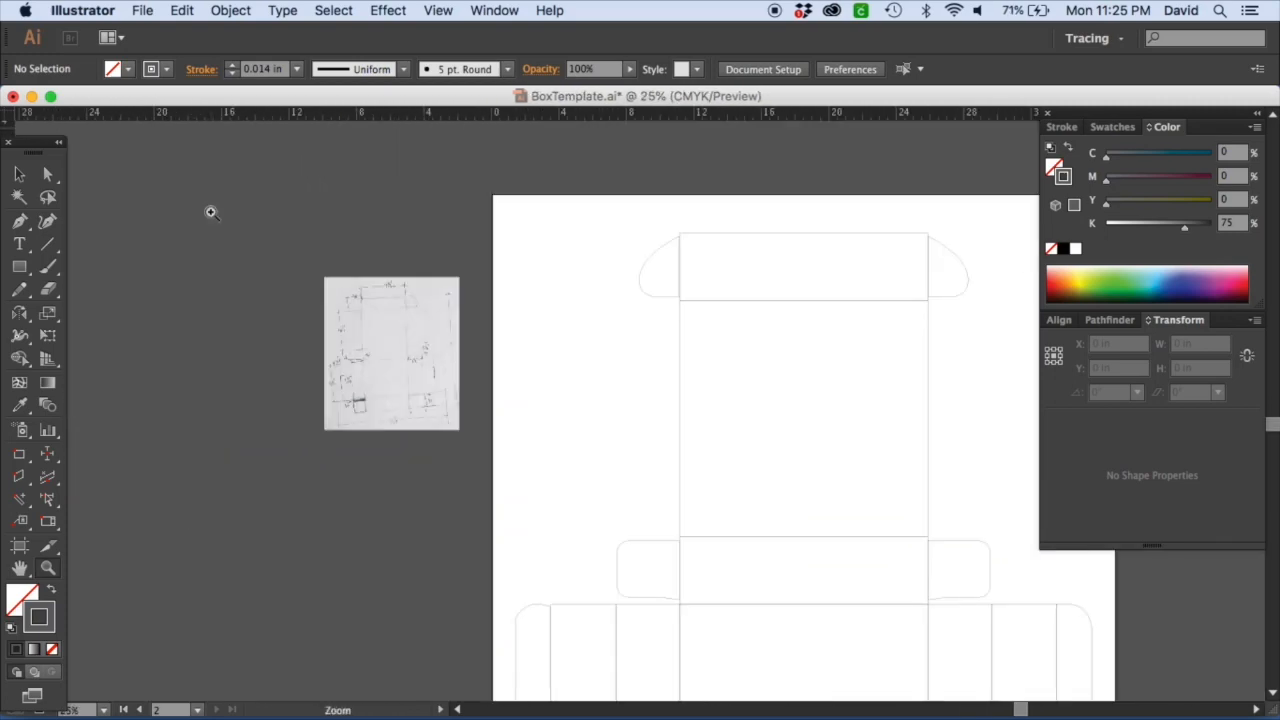
pyautogui.moveTo(551, 380); pyautogui.dragTo(410, 267)
pyautogui.press('super+minus')
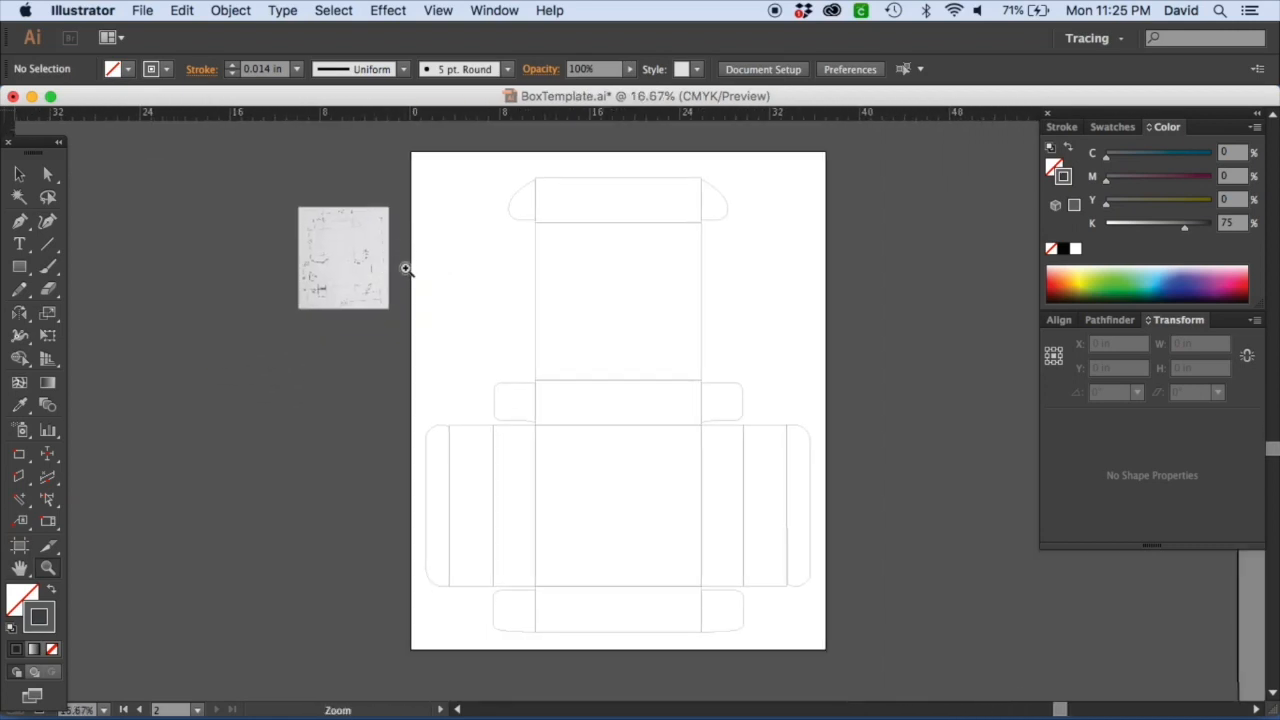
# Ungroup the whole box template.
pyautogui.click(19, 173)
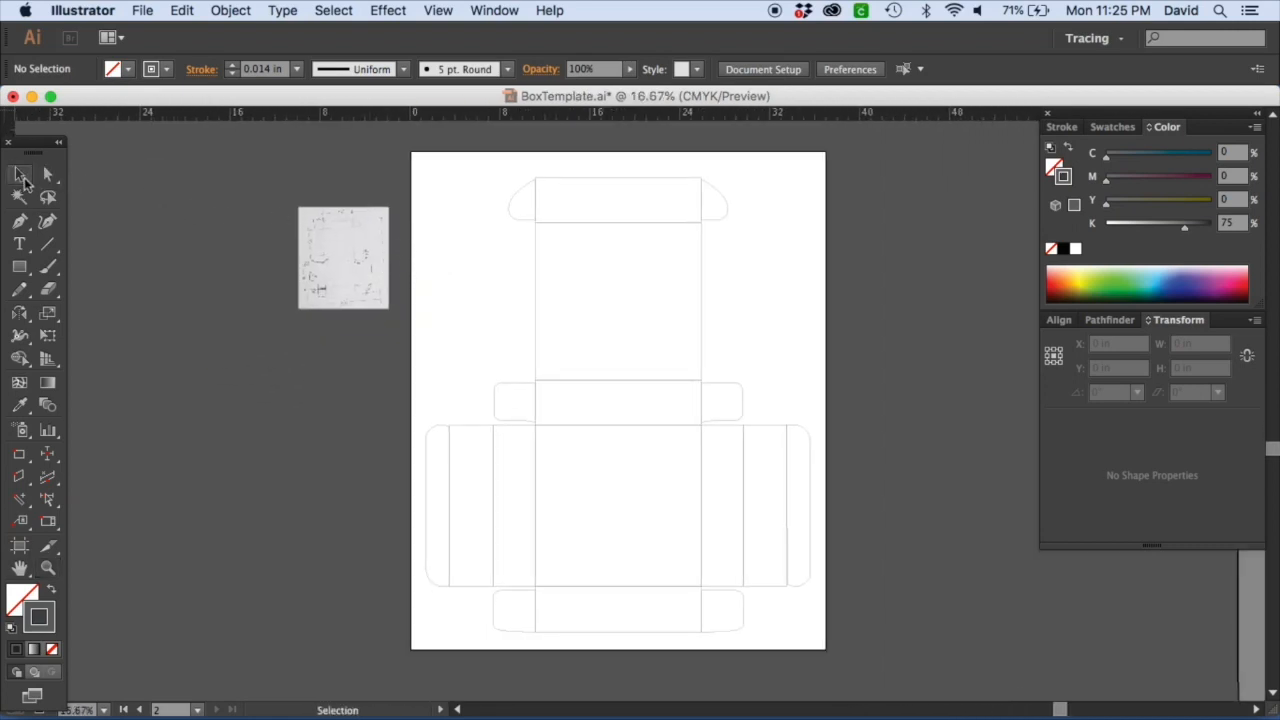
pyautogui.click(521, 226)
pyautogui.rightClick(521, 224)
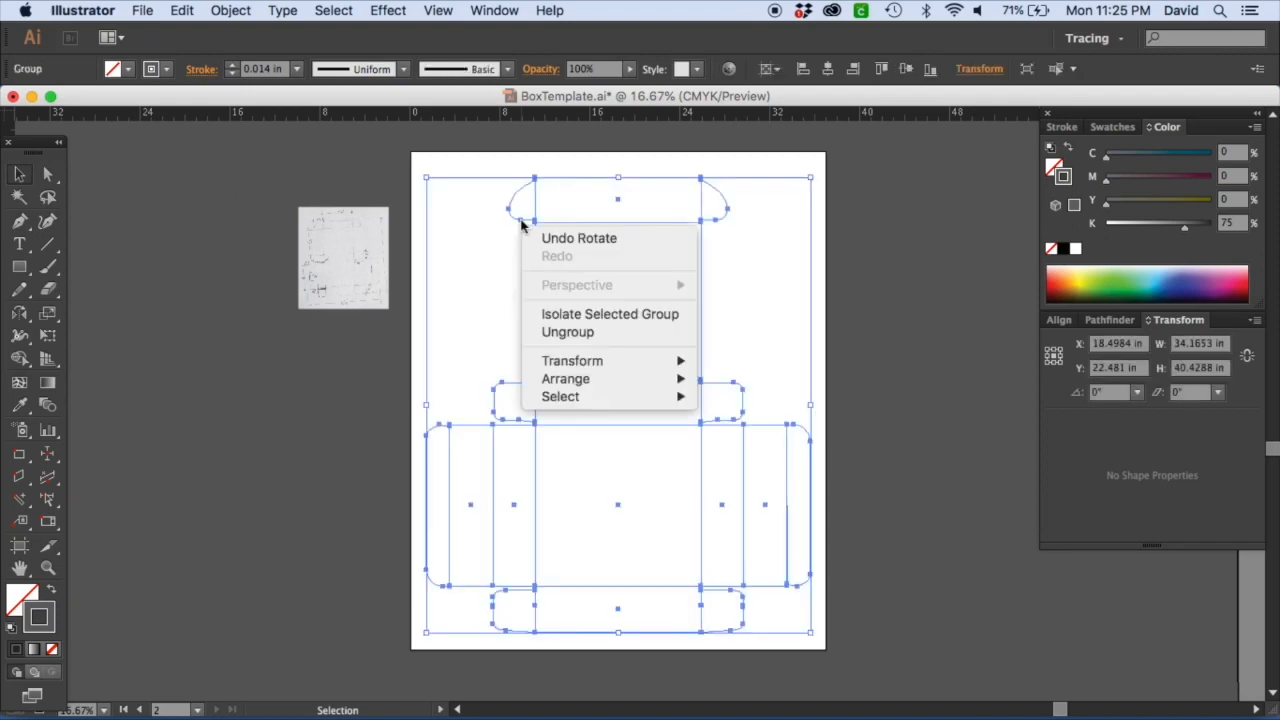
pyautogui.click(578, 333)
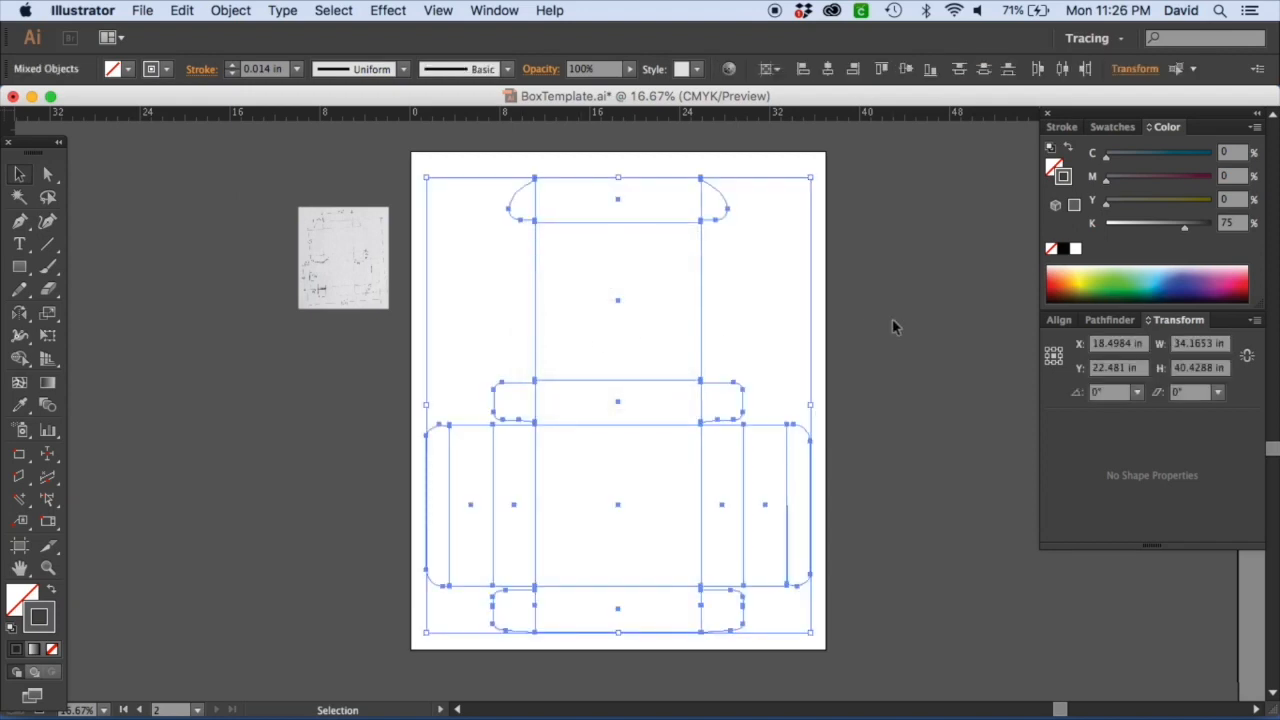
pyautogui.click(730, 277)
pyautogui.click(616, 178)
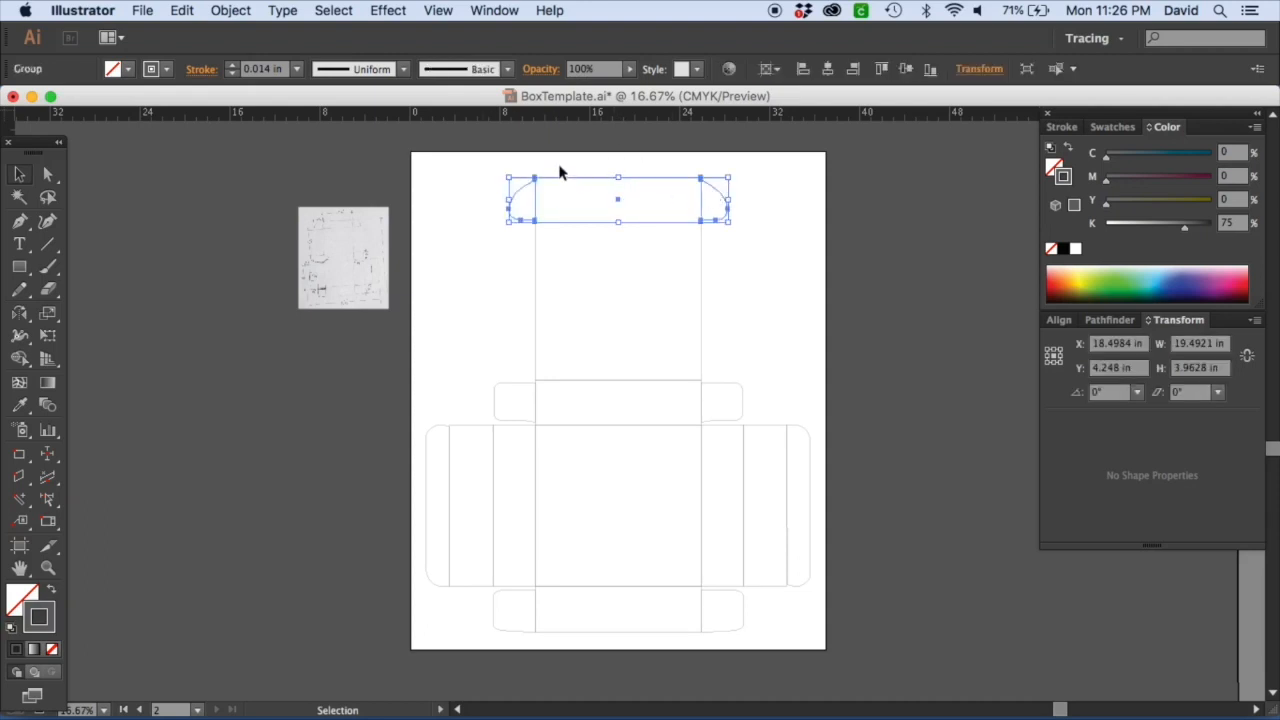
pyautogui.moveTo(578, 172); pyautogui.dragTo(658, 610)
pyautogui.rightClick(656, 592)
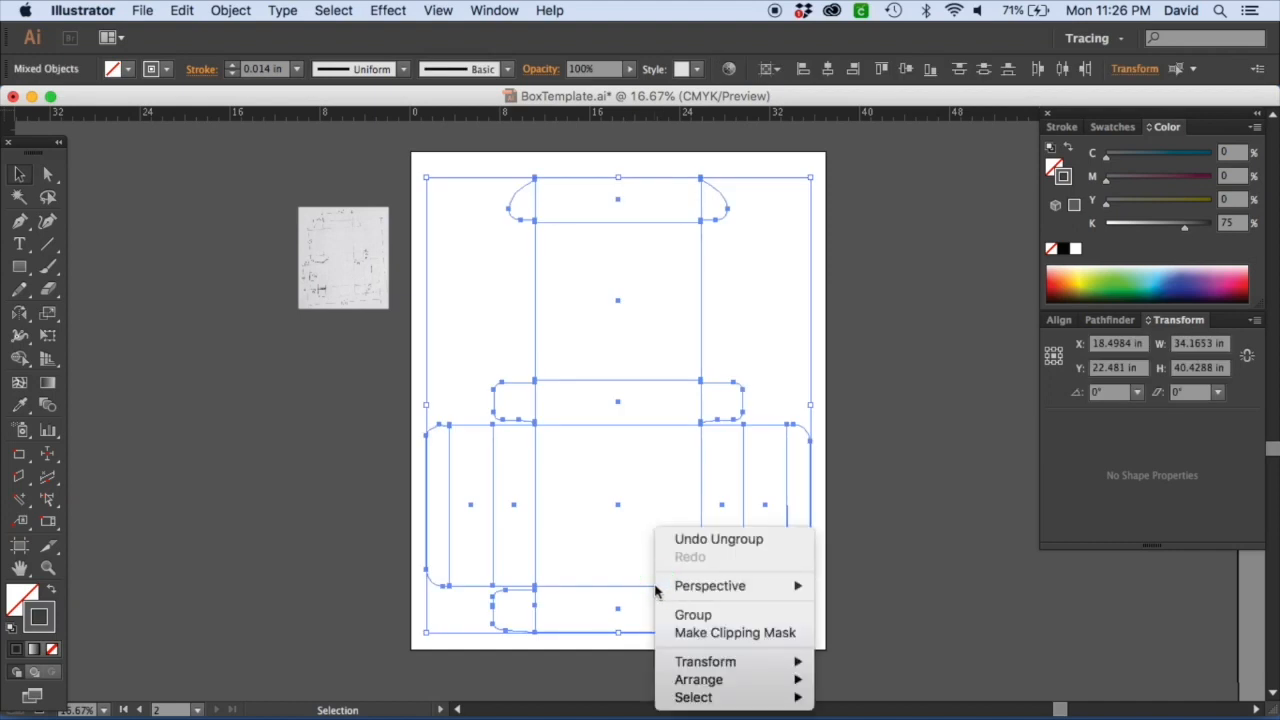
pyautogui.moveTo(706, 590)
pyautogui.click(800, 297)
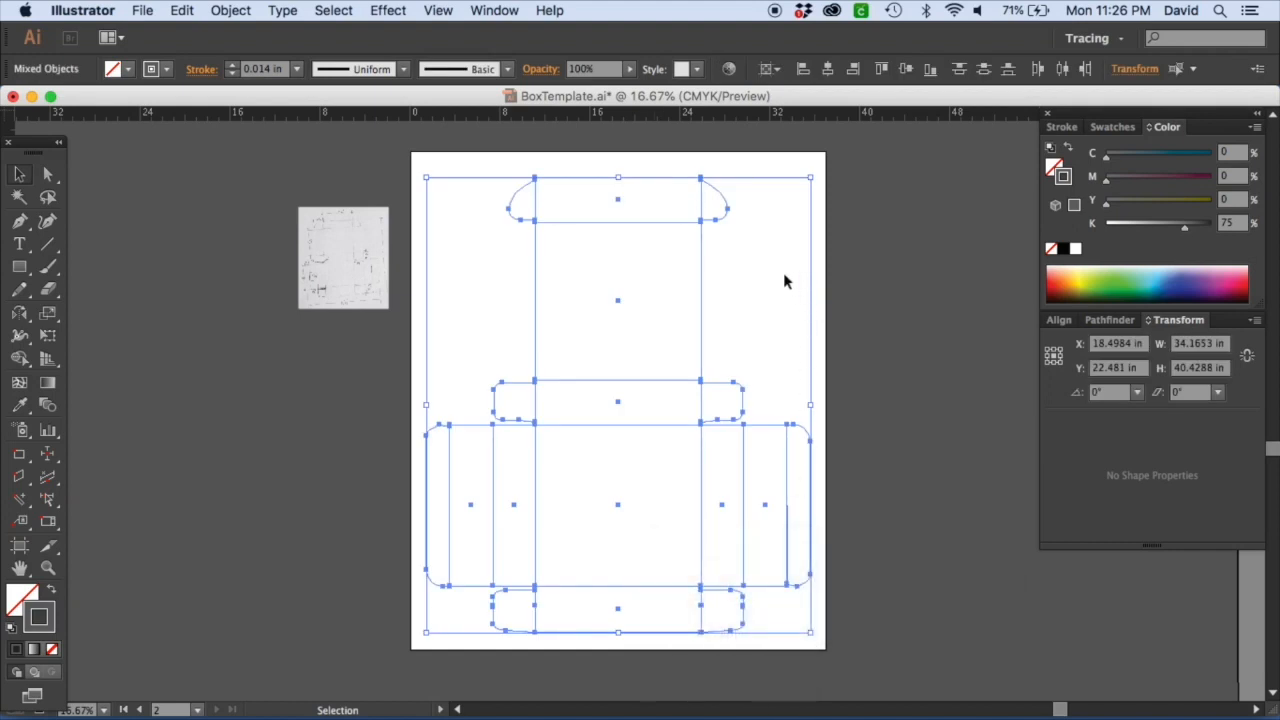
# Ungroup the top flap group of the template.
pyautogui.click(770, 262)
pyautogui.click(712, 227)
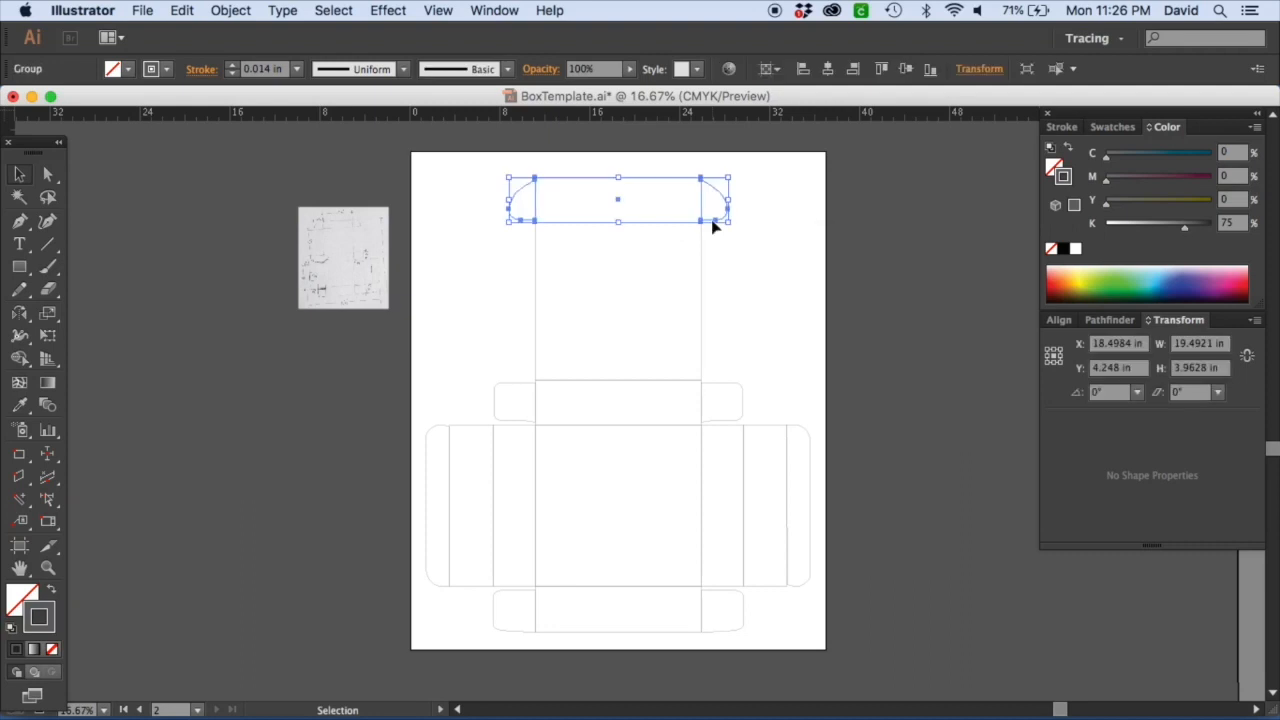
pyautogui.rightClick(714, 224)
pyautogui.click(751, 331)
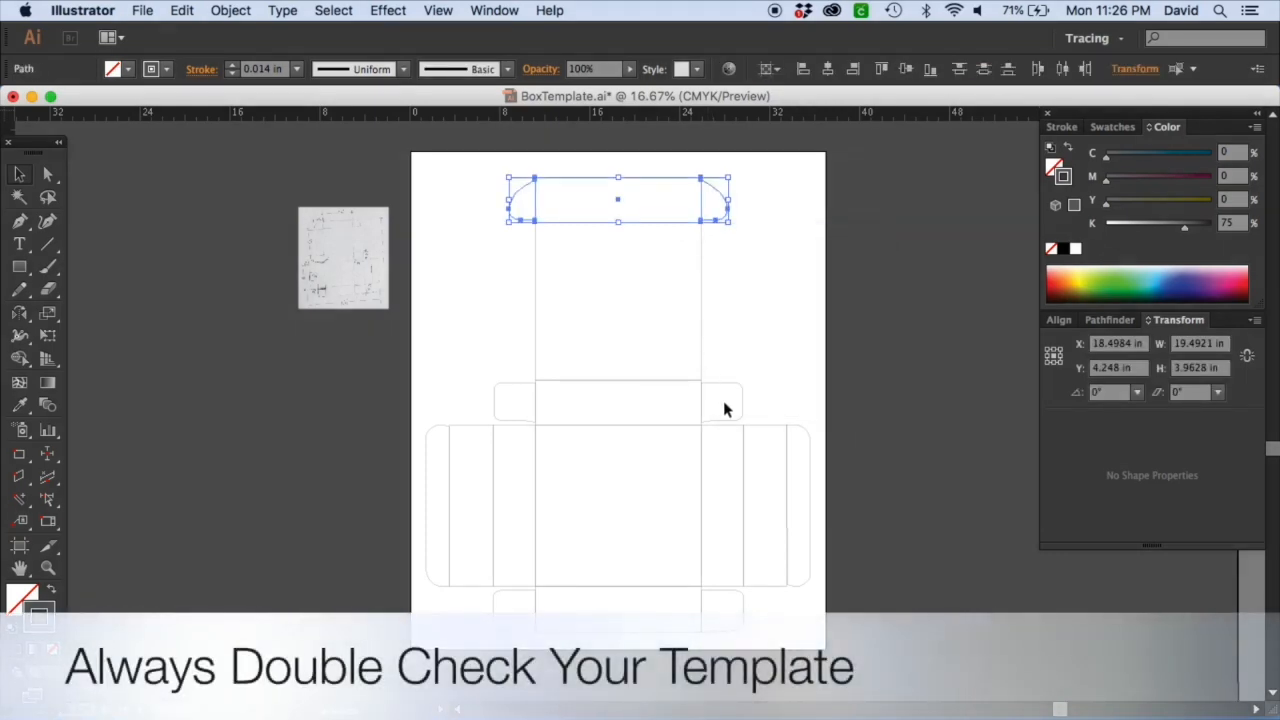
# Ungroup the middle flap group of the template.
pyautogui.click(728, 392)
pyautogui.rightClick(729, 394)
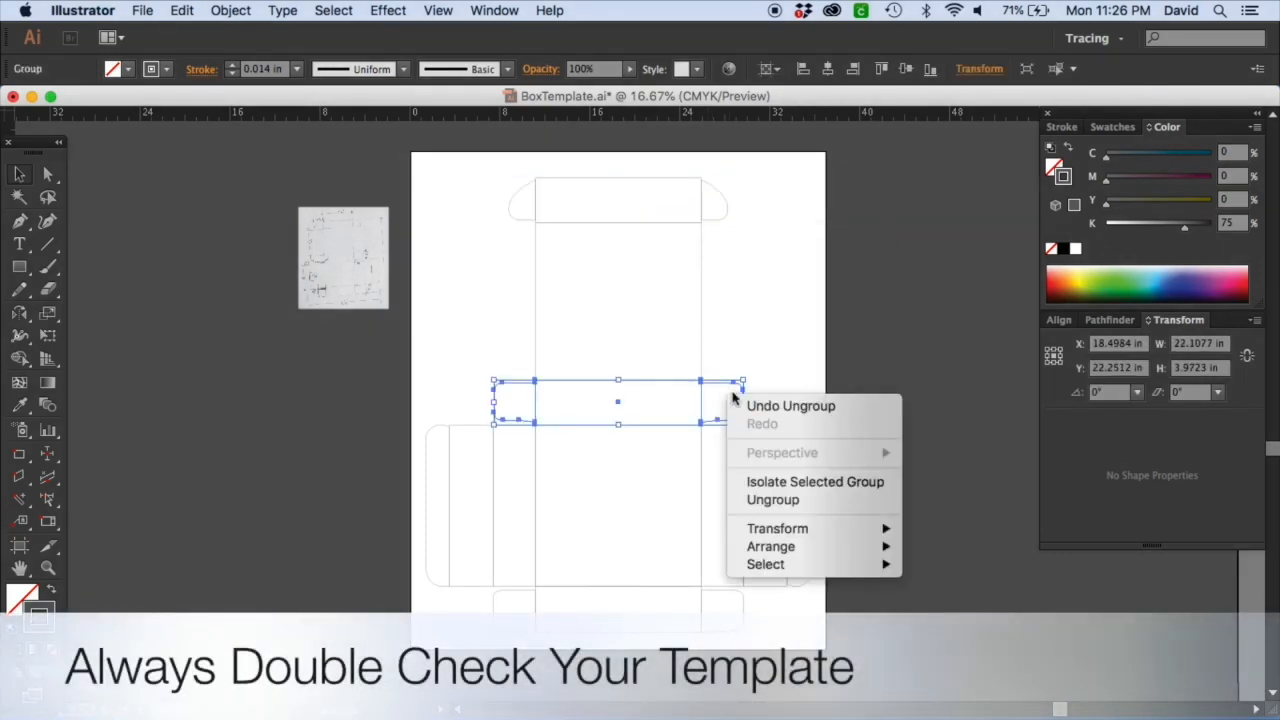
pyautogui.click(770, 508)
# Ungroup the wide side-panel group of the template.
pyautogui.click(777, 429)
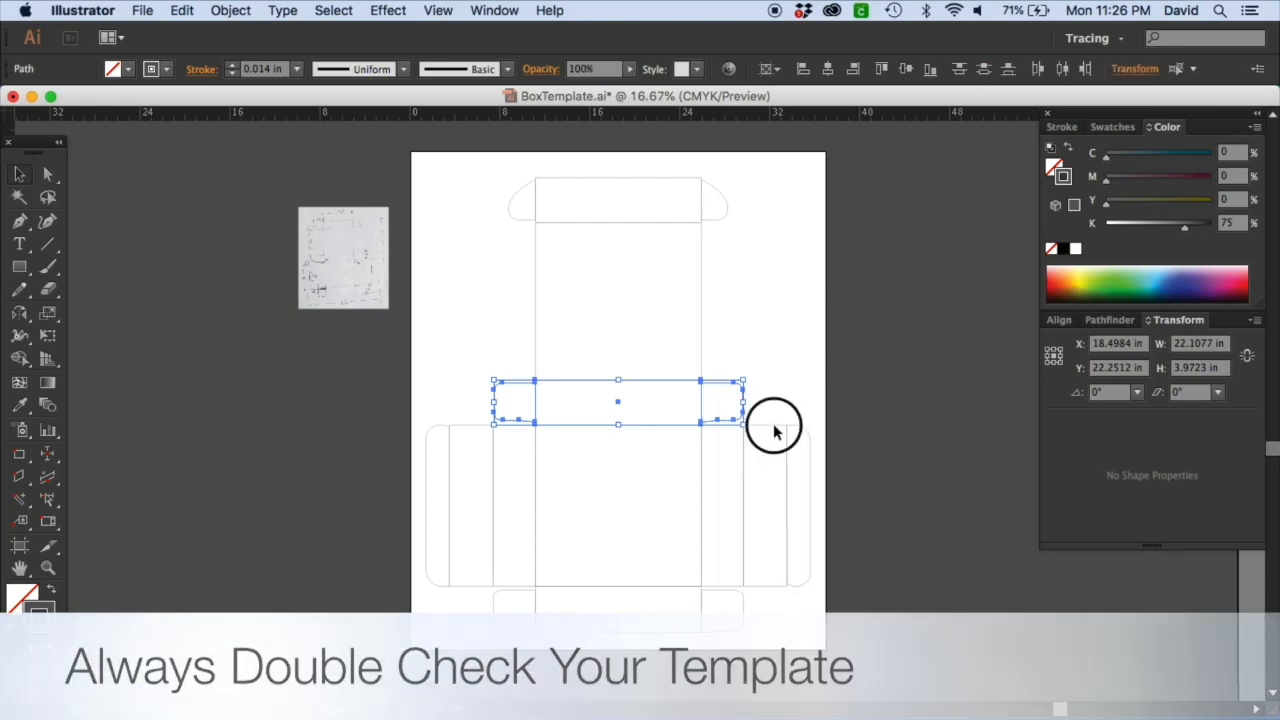
pyautogui.rightClick(776, 430)
pyautogui.click(805, 534)
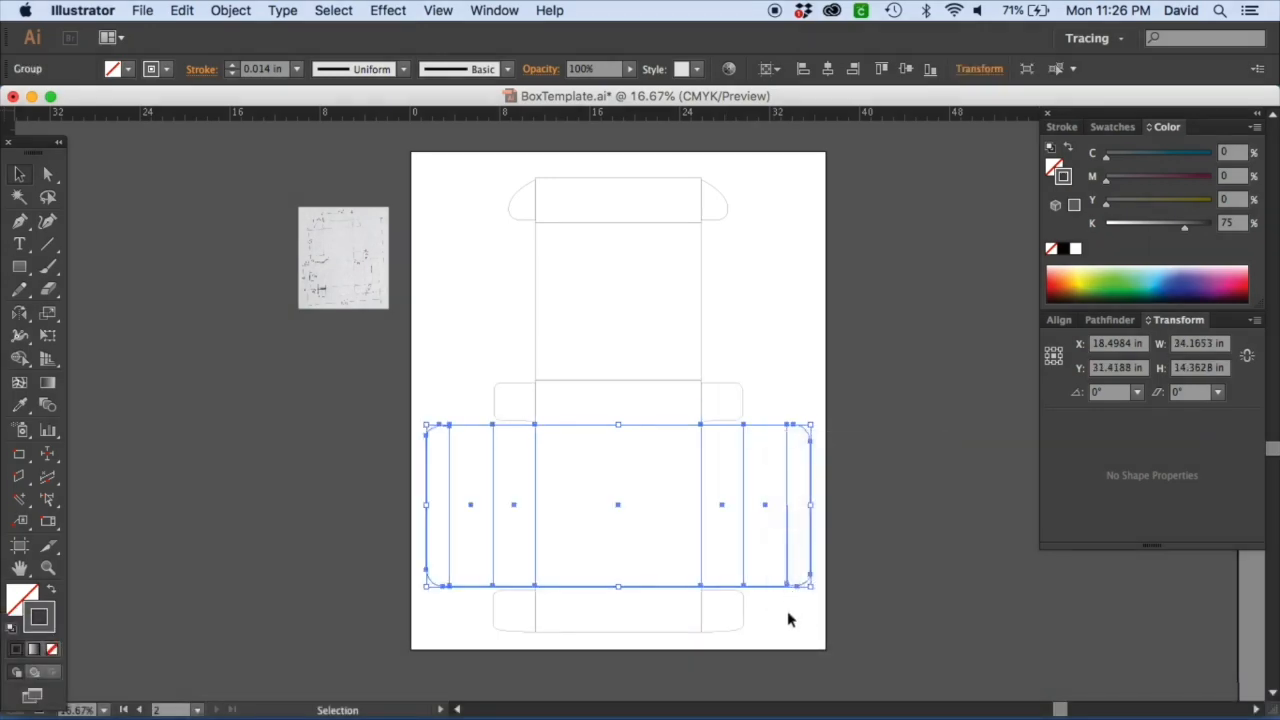
# Ungroup the bottom flap group of the template.
pyautogui.click(698, 607)
pyautogui.rightClick(698, 608)
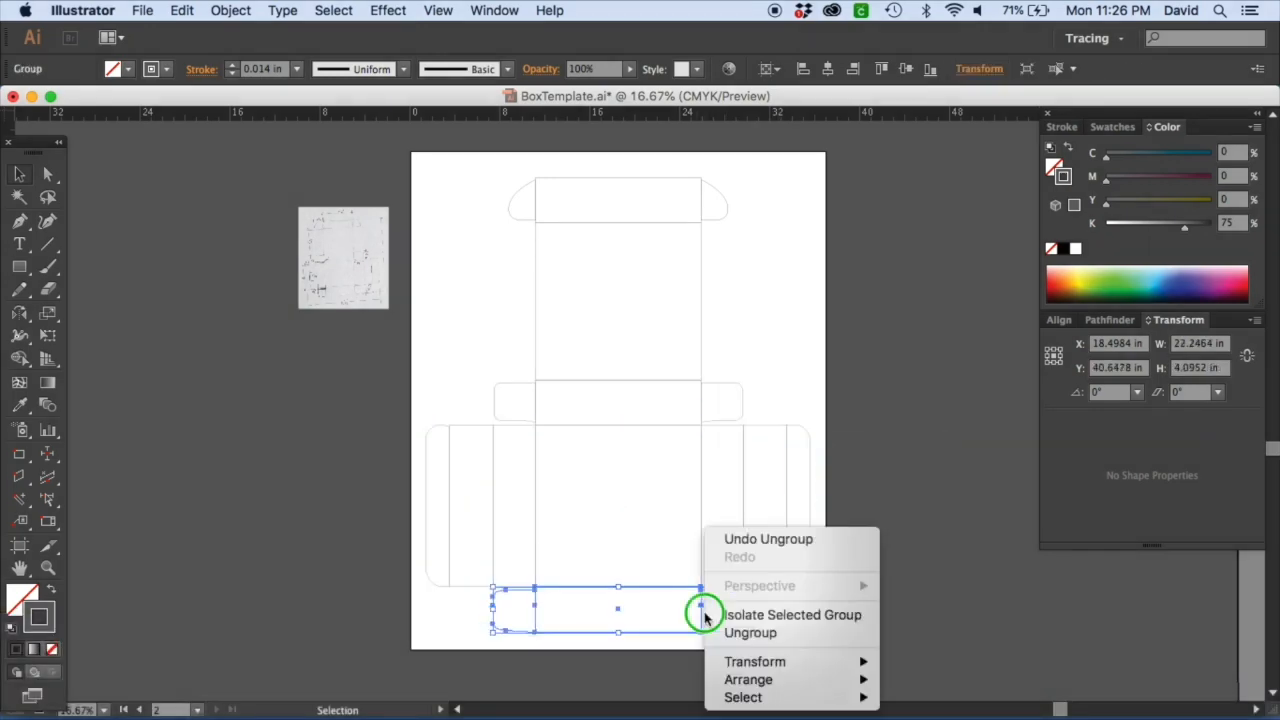
pyautogui.click(750, 633)
pyautogui.click(890, 424)
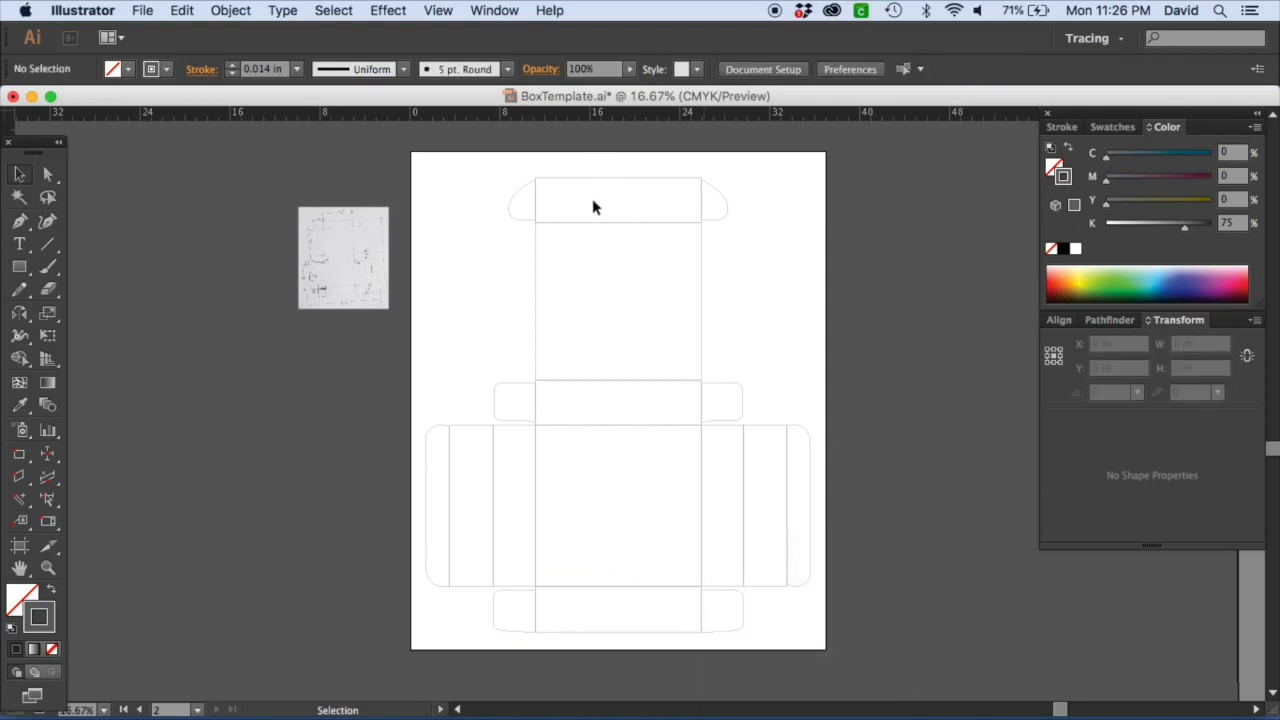
# Select the entire template and scale it proportionally to a height of 12 in.
pyautogui.moveTo(588, 166); pyautogui.dragTo(634, 638)
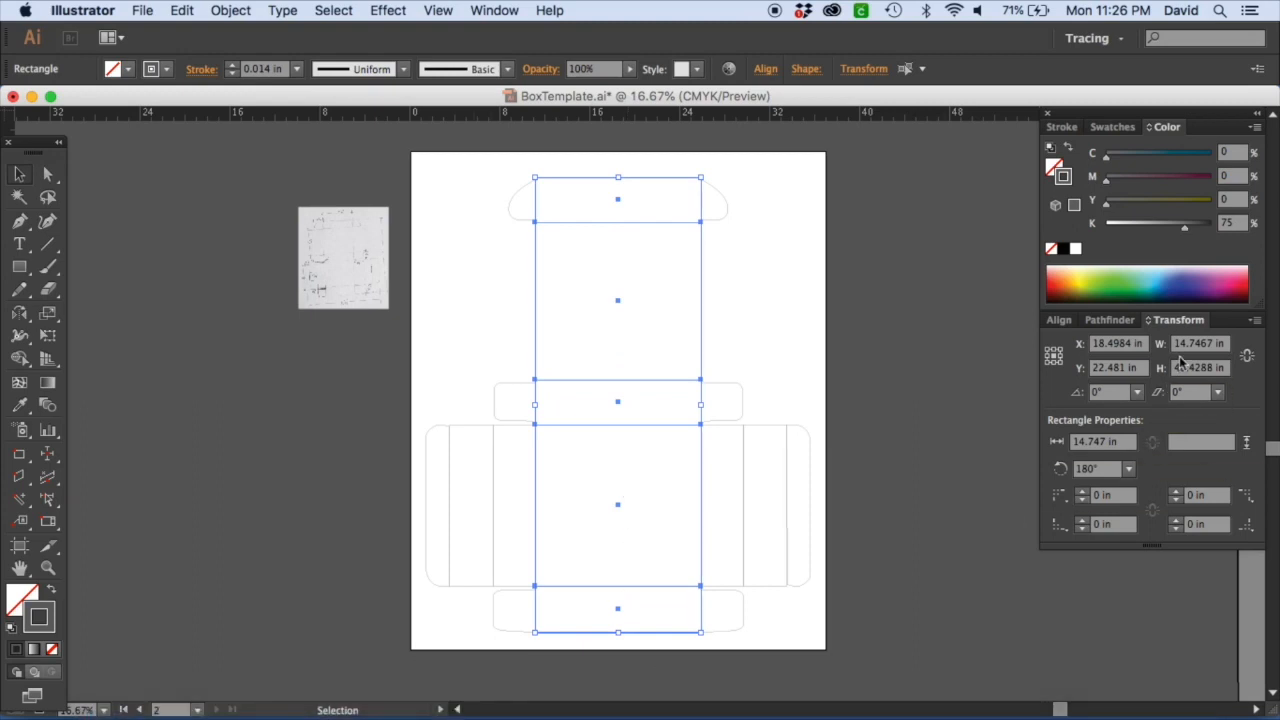
pyautogui.moveTo(836, 662); pyautogui.dragTo(423, 166)
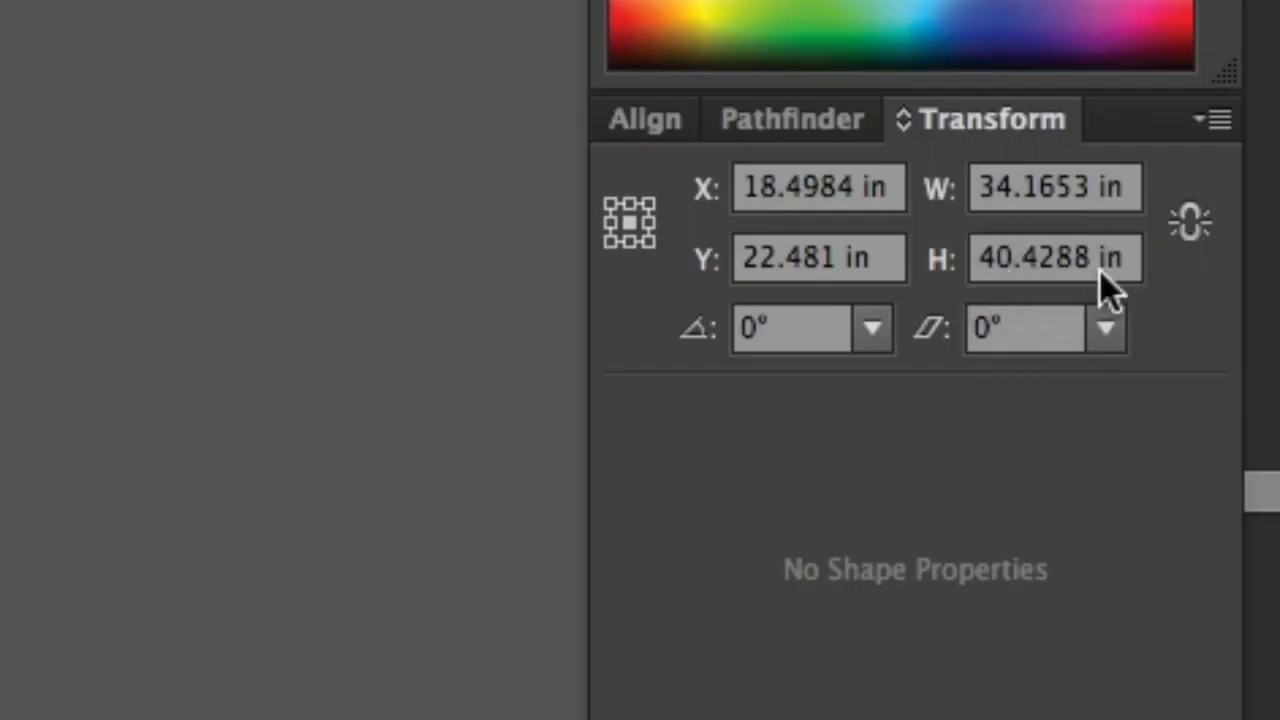
pyautogui.click(1191, 218)
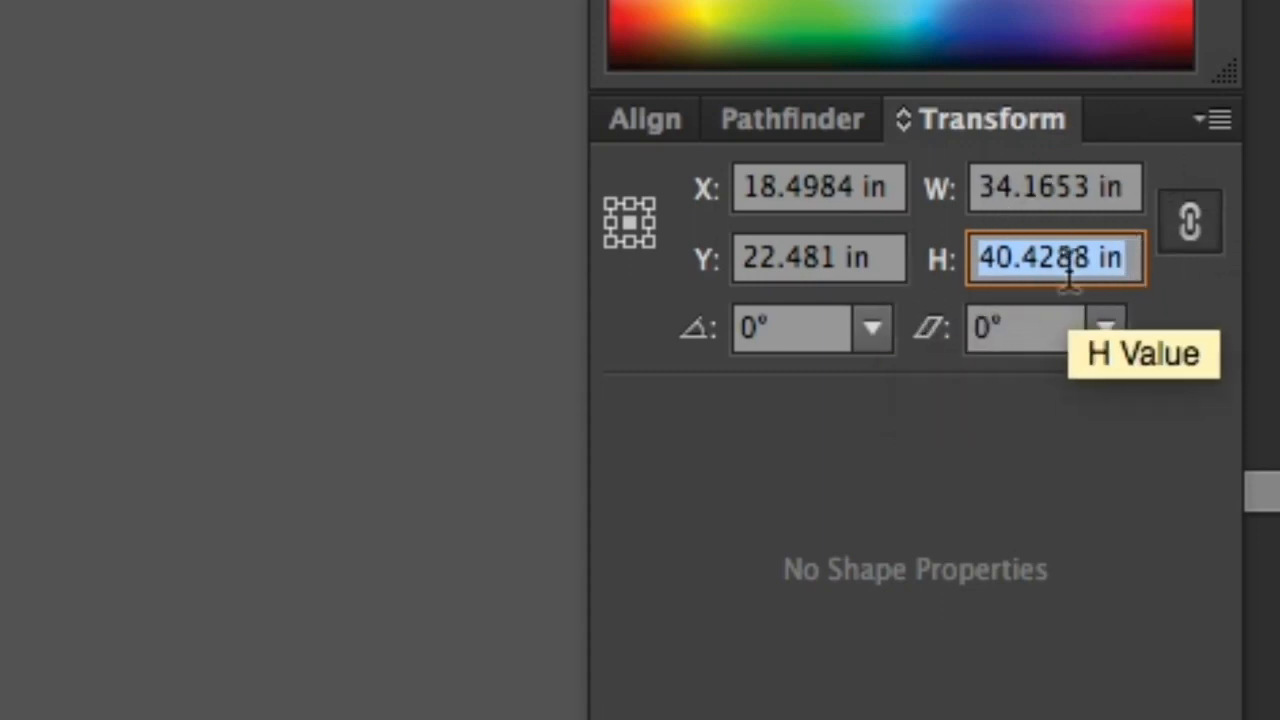
pyautogui.write('12')
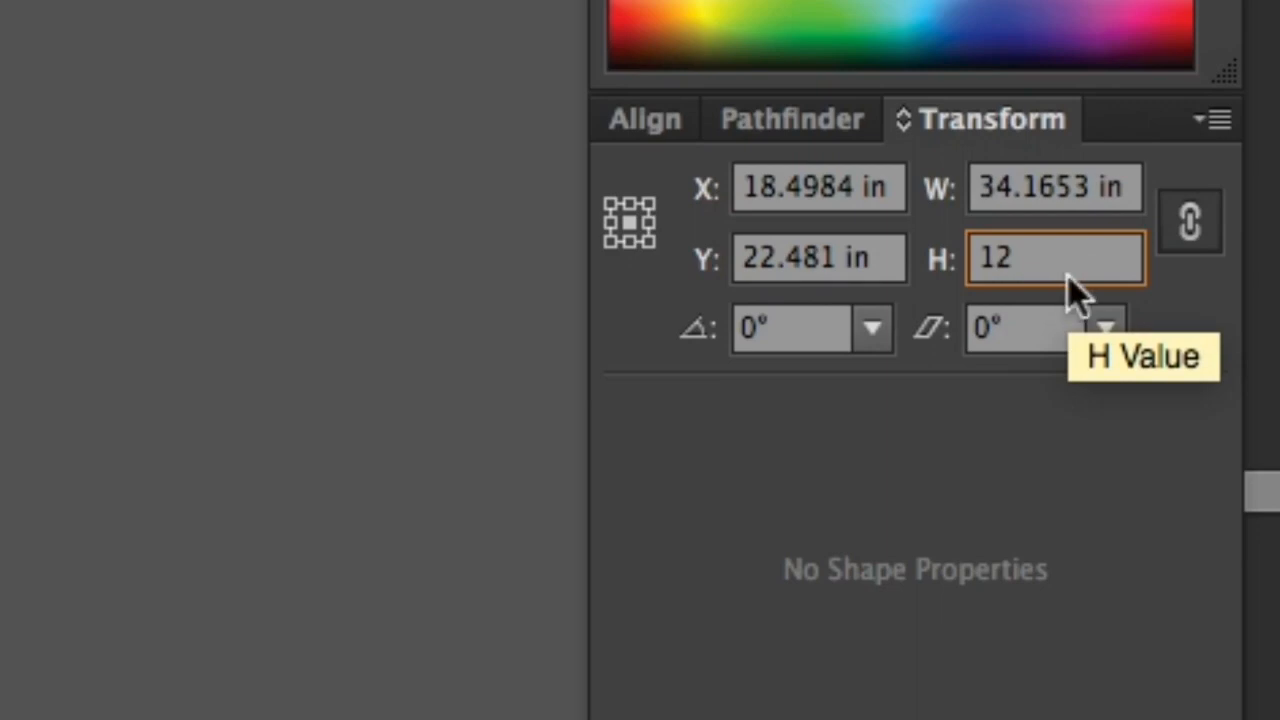
pyautogui.press('Return')
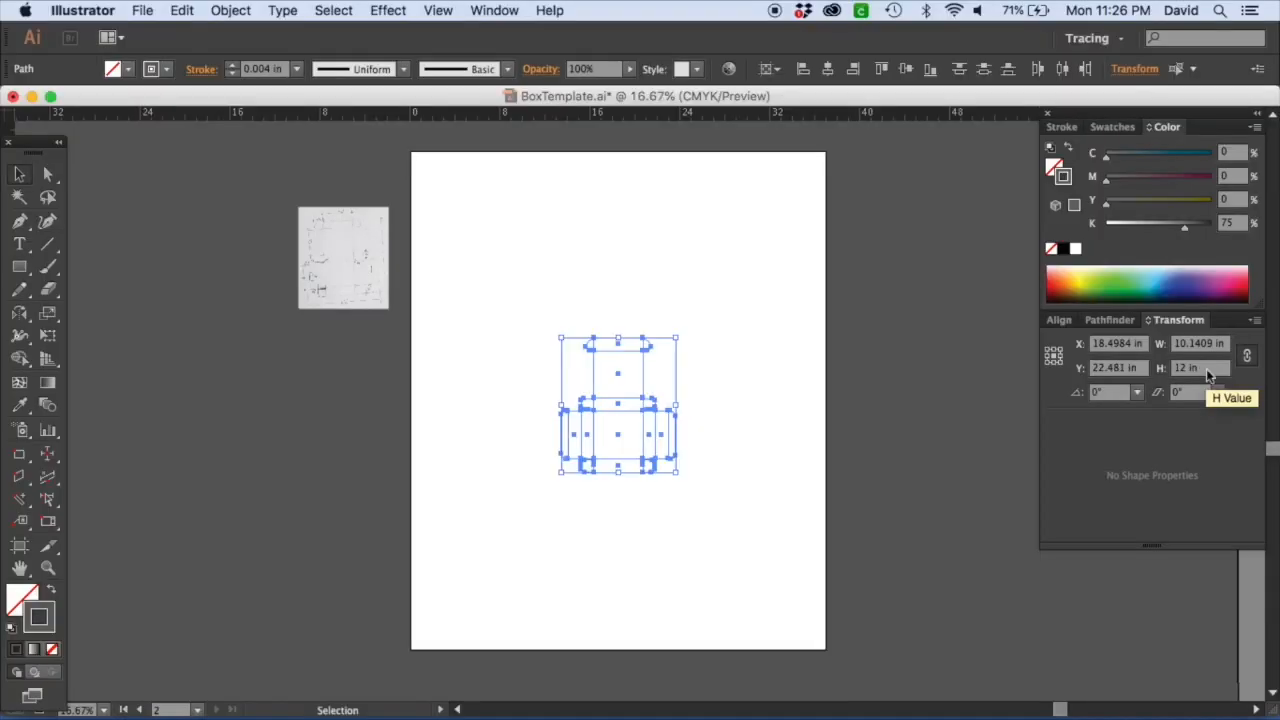
# Move the sketch image beside the resized template.
pyautogui.click(556, 516)
pyautogui.moveTo(362, 250)
pyautogui.mouseDown()
pyautogui.moveTo(400, 320)
pyautogui.moveTo(510, 415)
pyautogui.mouseUp()
pyautogui.press('z')
pyautogui.moveTo(443, 314); pyautogui.dragTo(721, 503)
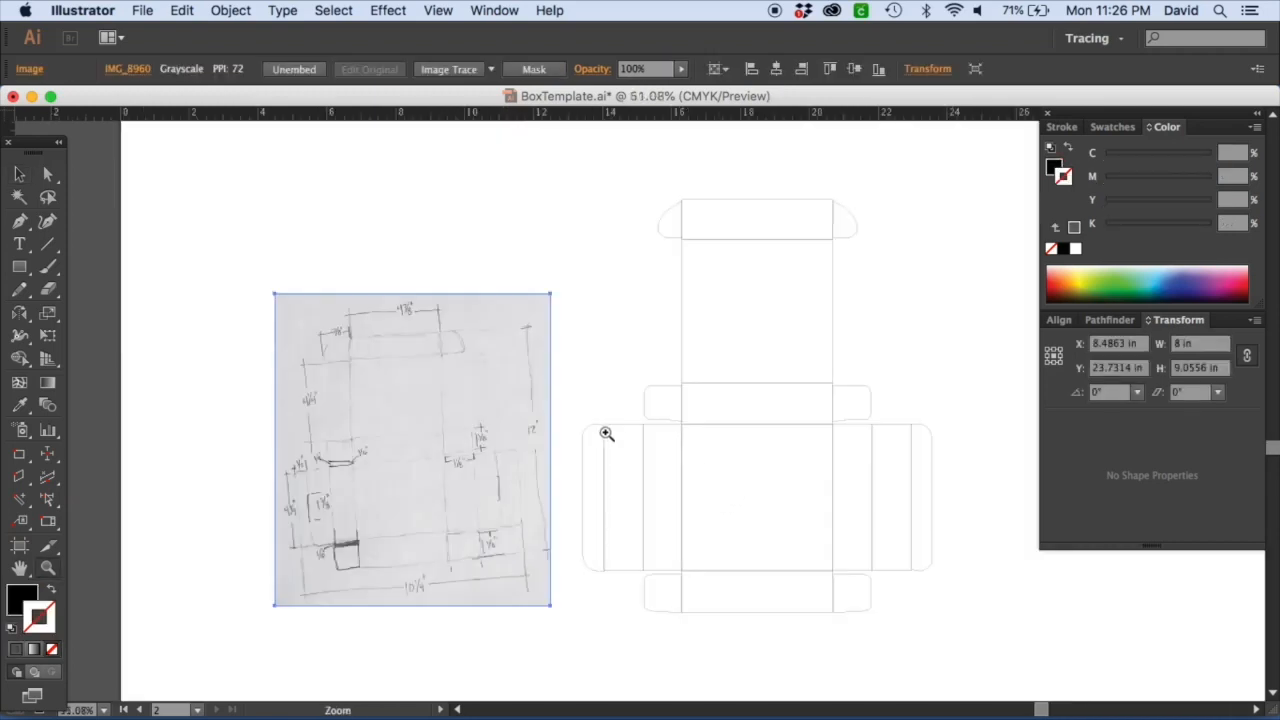
pyautogui.moveTo(514, 313); pyautogui.dragTo(620, 580)
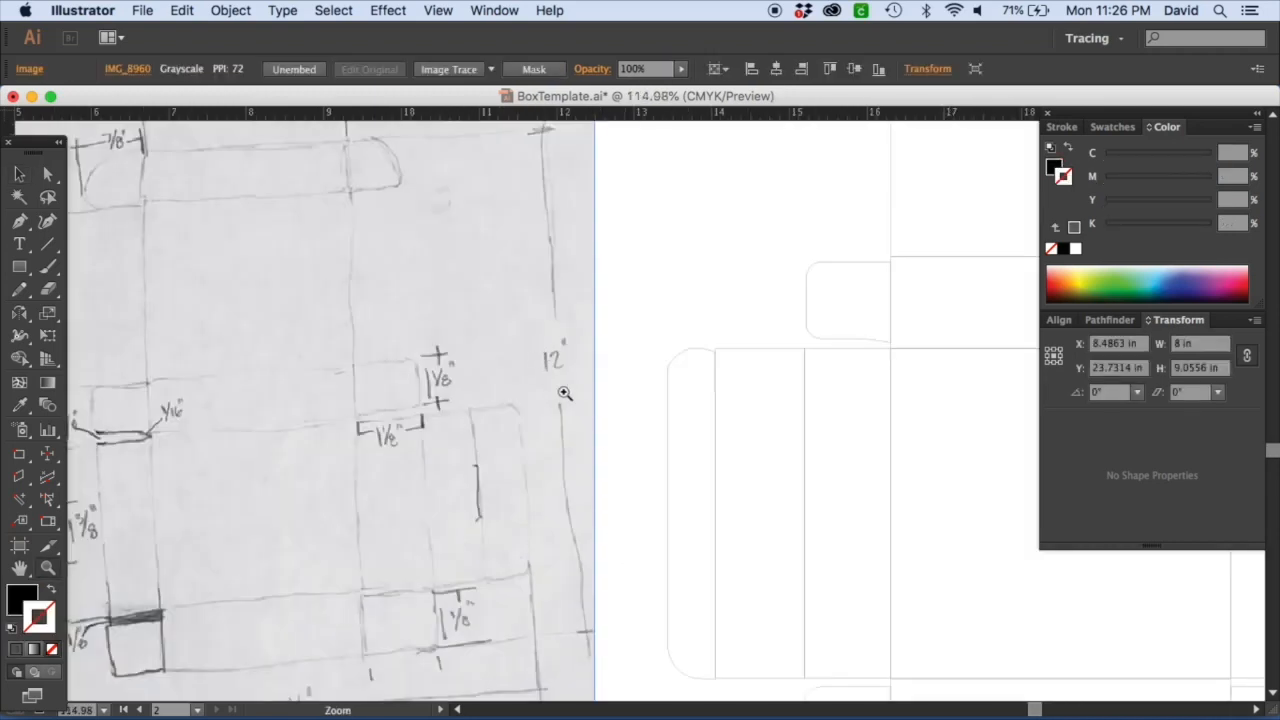
# Examine the template's top flap against the sketch's top flap measurements.
pyautogui.click(19, 173)
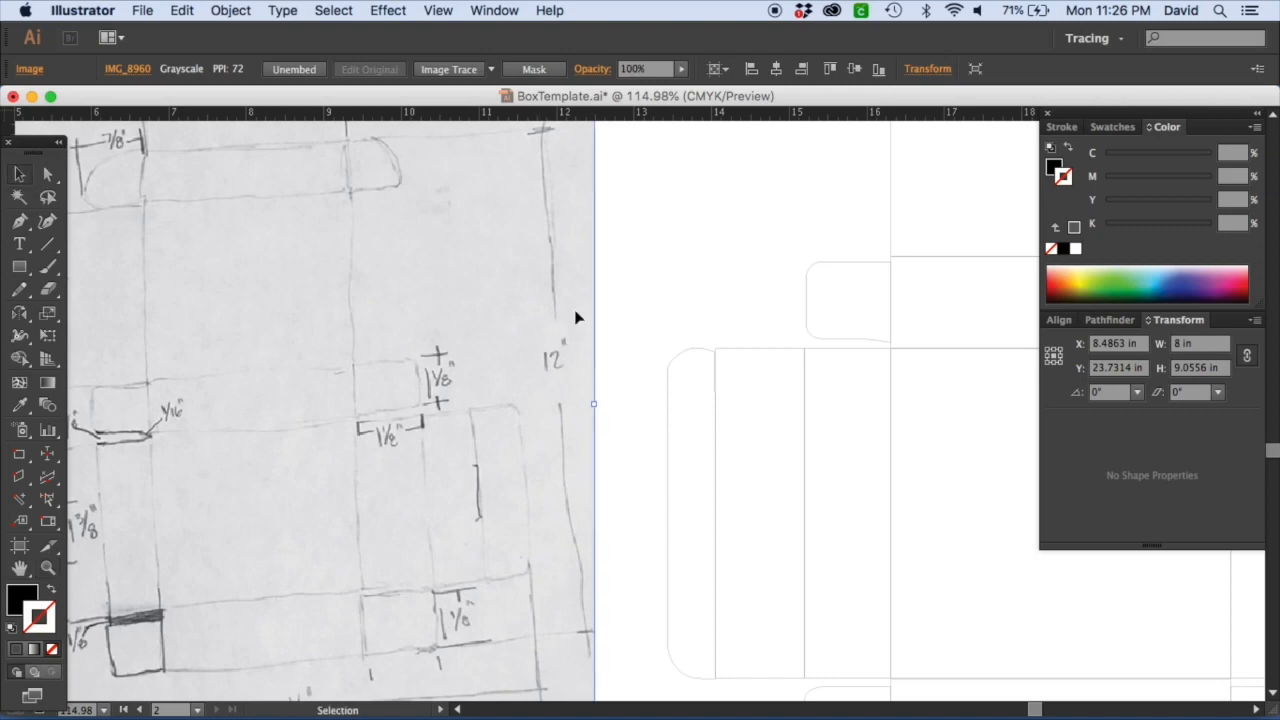
pyautogui.click(660, 294)
pyautogui.press('super+minus')
pyautogui.press('super+minus')
pyautogui.press('super+minus')
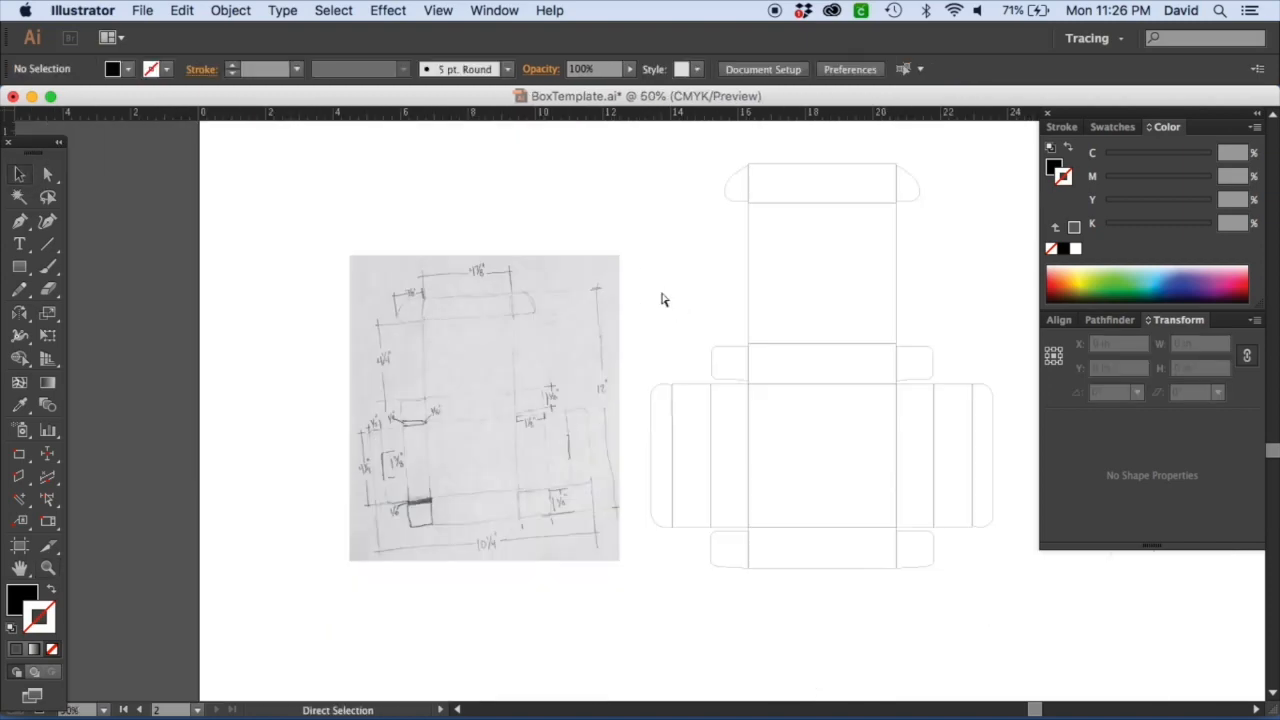
pyautogui.press('space')
pyautogui.moveTo(655, 301); pyautogui.dragTo(640, 393)
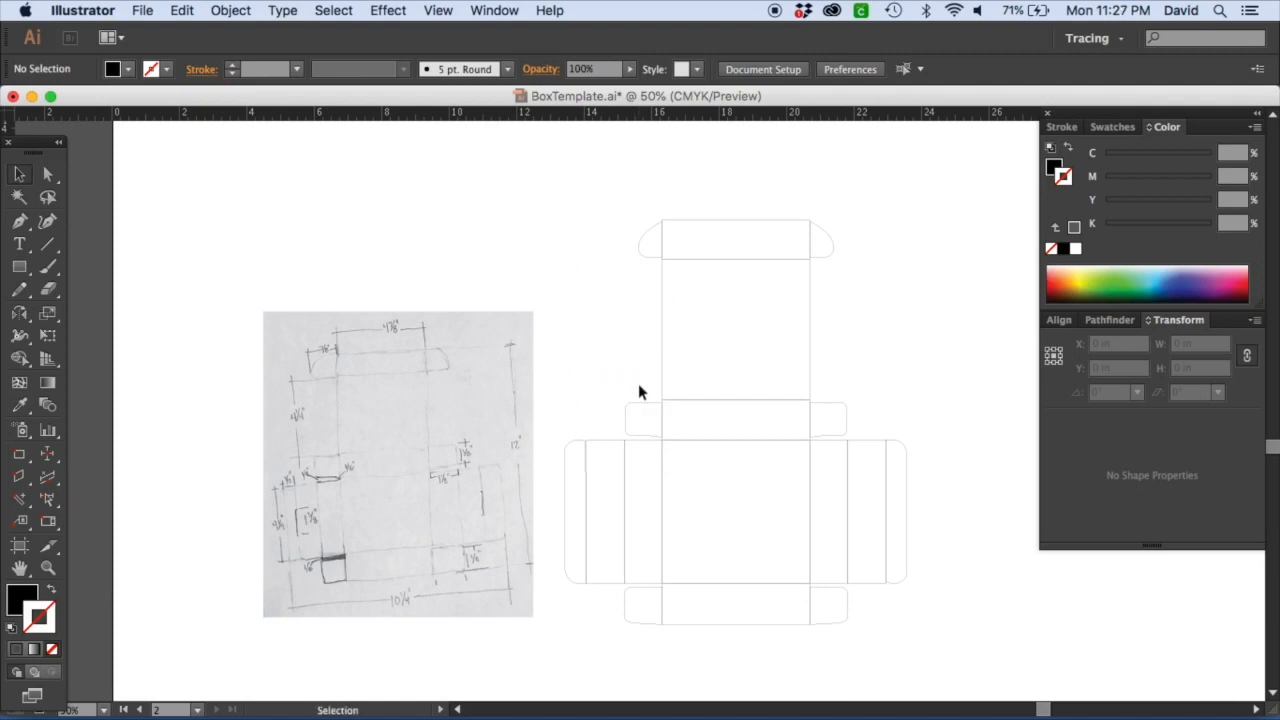
pyautogui.press('z')
pyautogui.moveTo(268, 155); pyautogui.dragTo(991, 397)
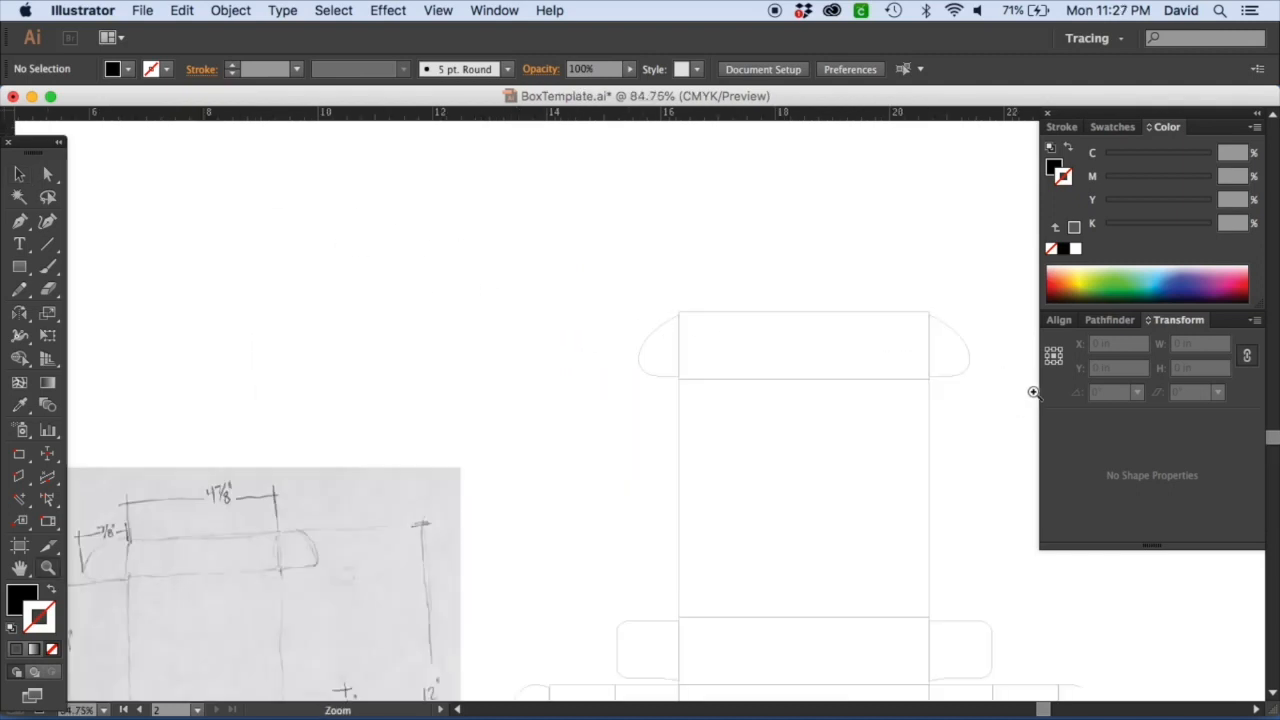
pyautogui.click(19, 175)
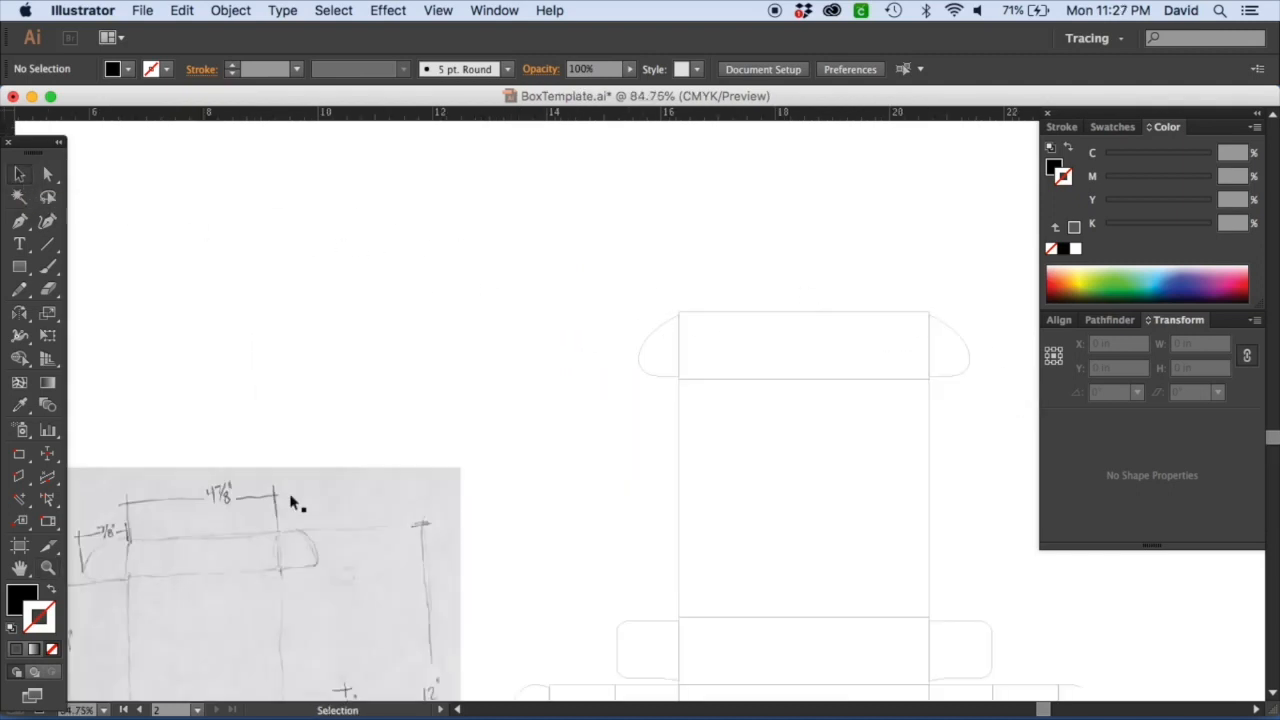
pyautogui.moveTo(323, 480); pyautogui.dragTo(420, 357)
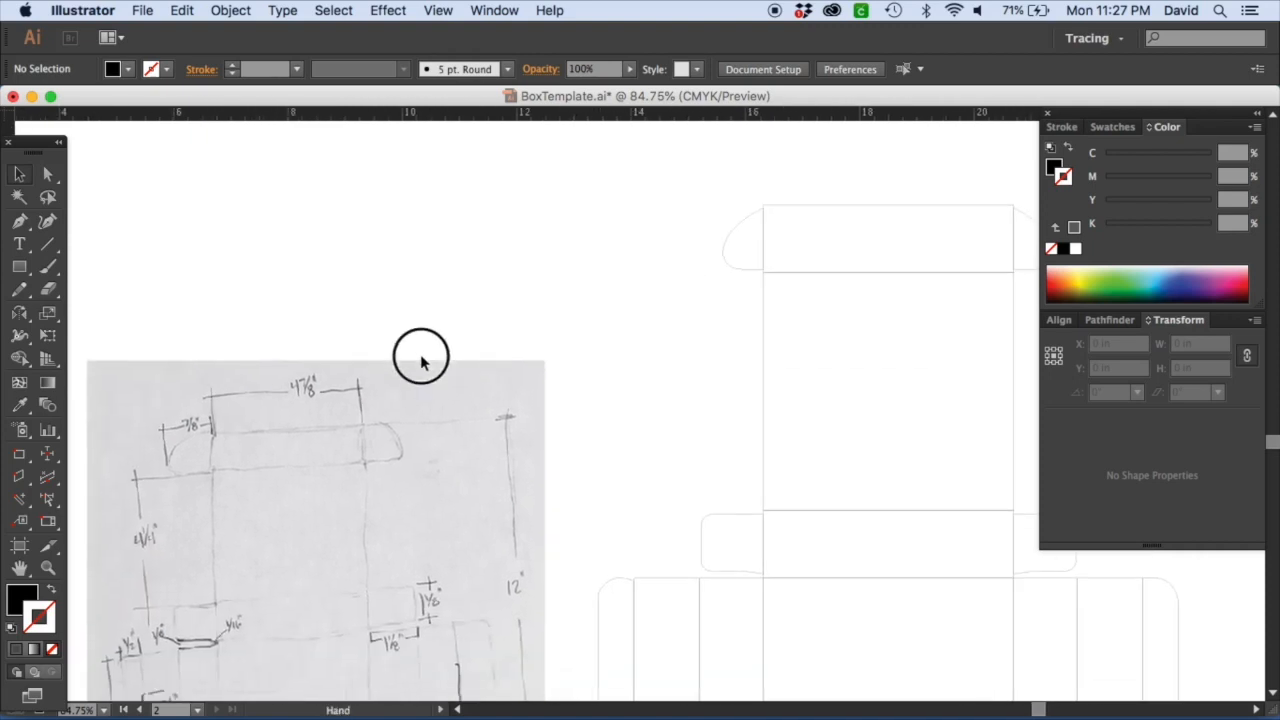
pyautogui.press('z')
pyautogui.moveTo(694, 186); pyautogui.dragTo(880, 316)
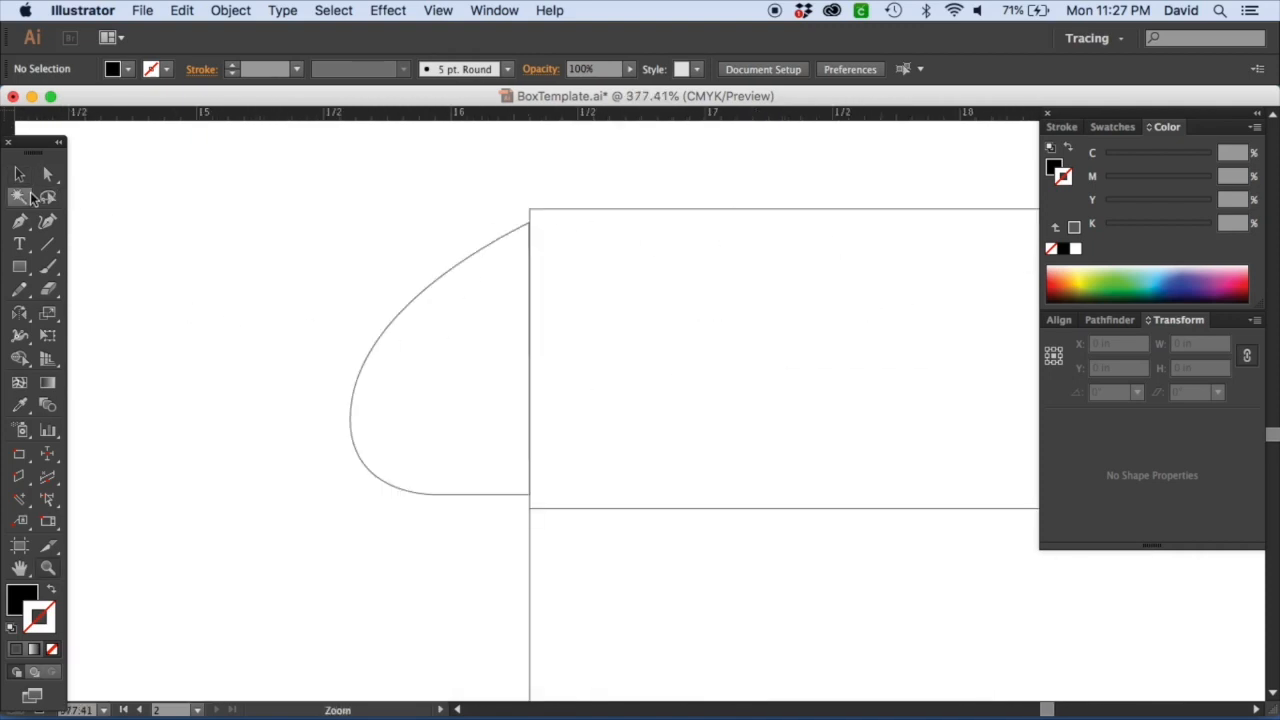
# Examine the sketch's side flap measurements up close.
pyautogui.press('super+minus')
pyautogui.press('super+minus')
pyautogui.press('super+minus')
pyautogui.press('super+minus')
pyautogui.press('super+minus')
pyautogui.moveTo(241, 660); pyautogui.dragTo(222, 360)
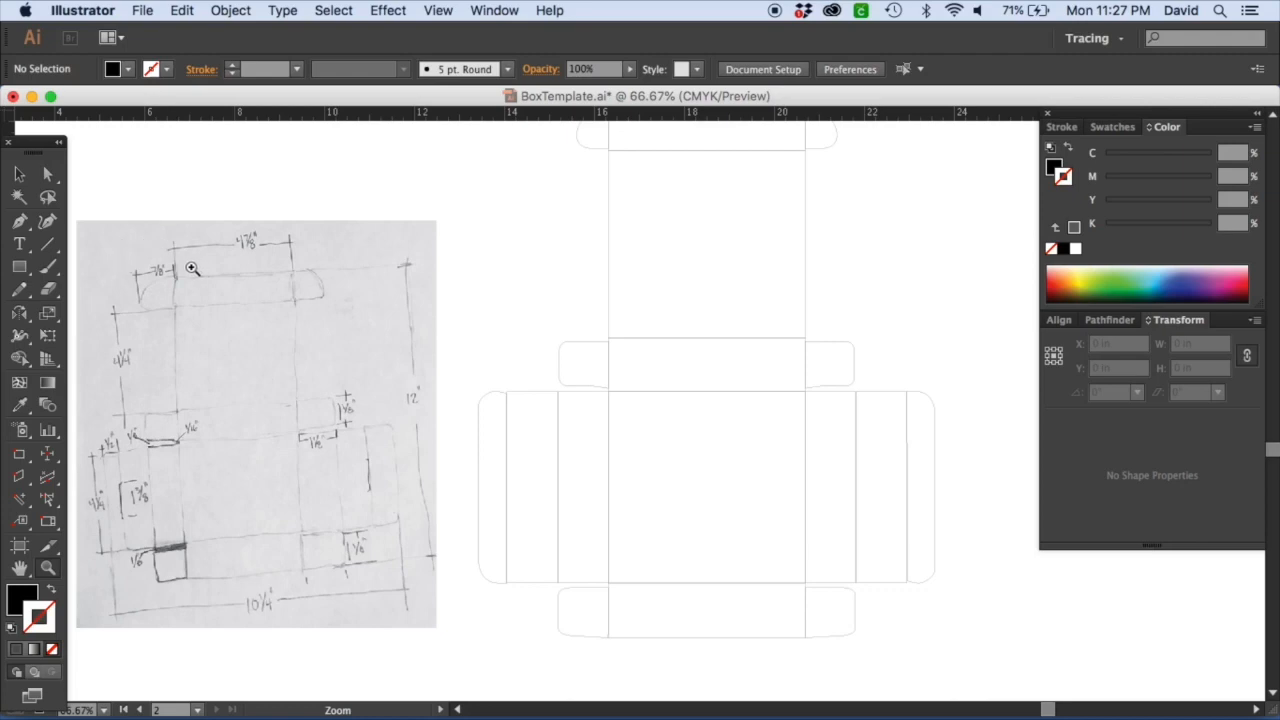
pyautogui.moveTo(273, 361); pyautogui.dragTo(430, 464)
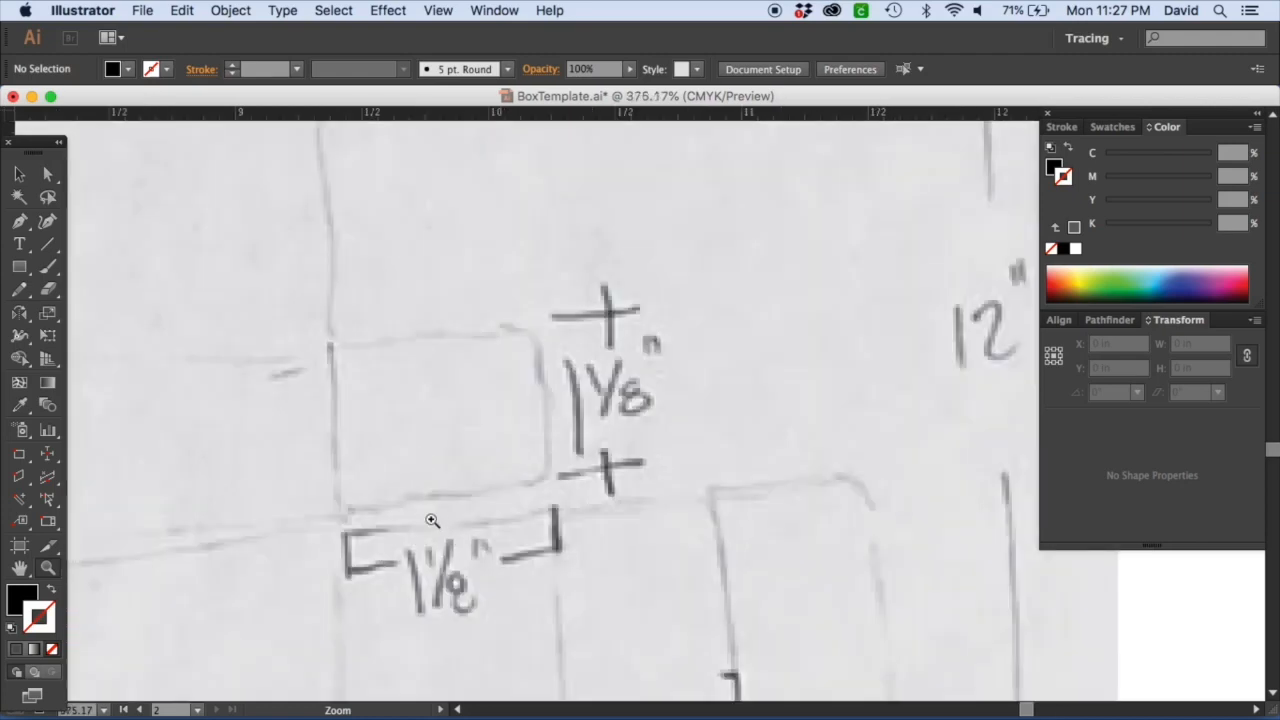
pyautogui.keyDown('alt'); pyautogui.click(399, 596); pyautogui.keyUp('alt')
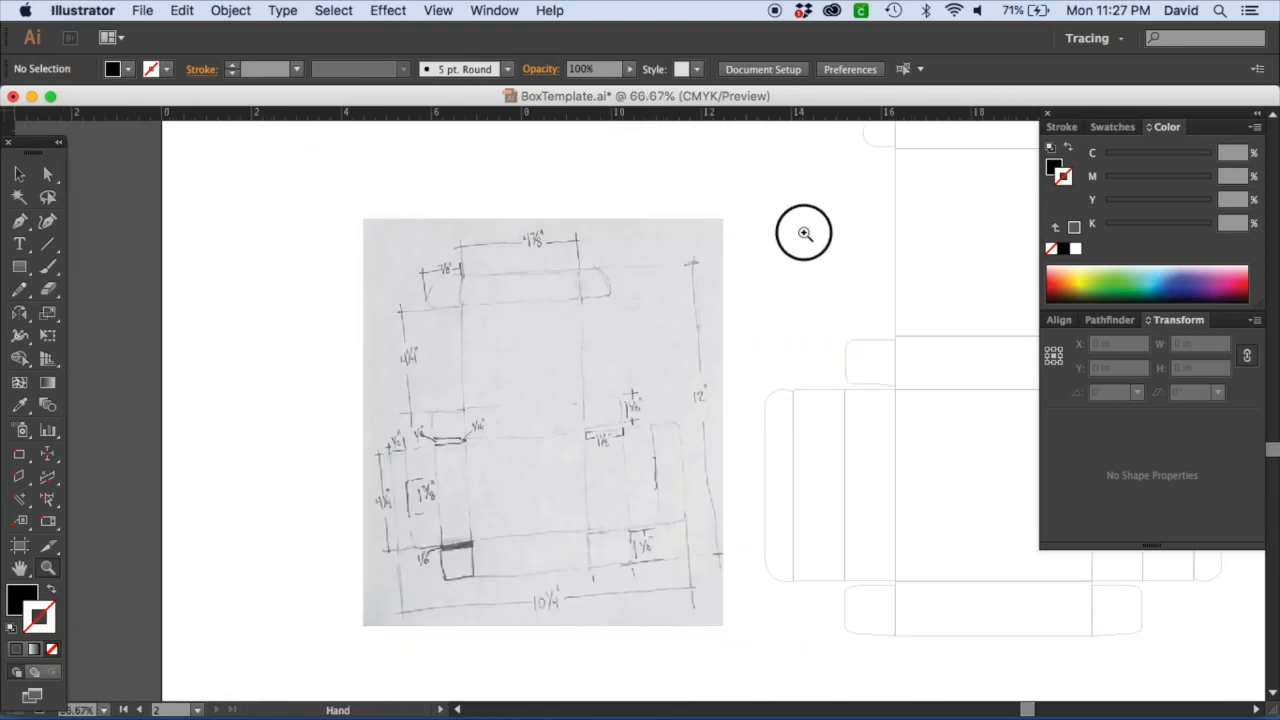
# Unlock the width-height proportions of the top-left tuck flap and set its width to 1.125 in.
pyautogui.moveTo(803, 229); pyautogui.dragTo(343, 423)
pyautogui.moveTo(400, 309); pyautogui.dragTo(706, 471)
pyautogui.hscroll(-2, 650, 440)
pyautogui.click(19, 173)
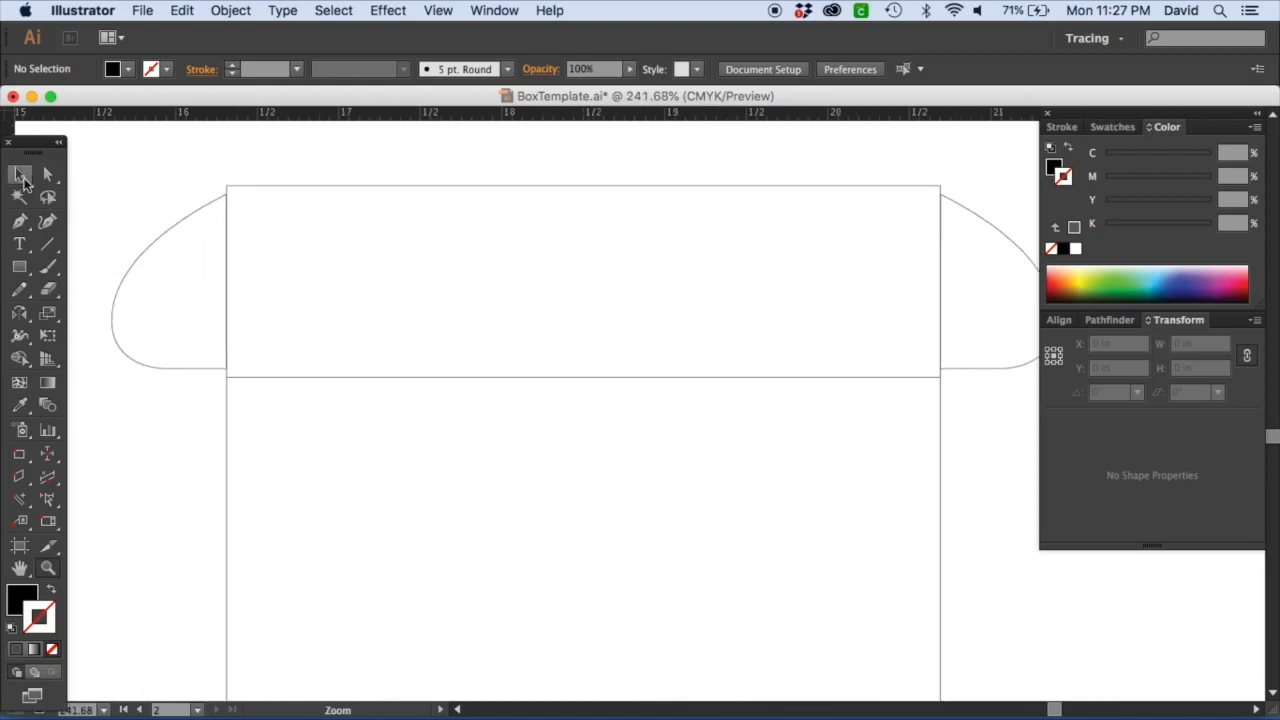
pyautogui.click(166, 240)
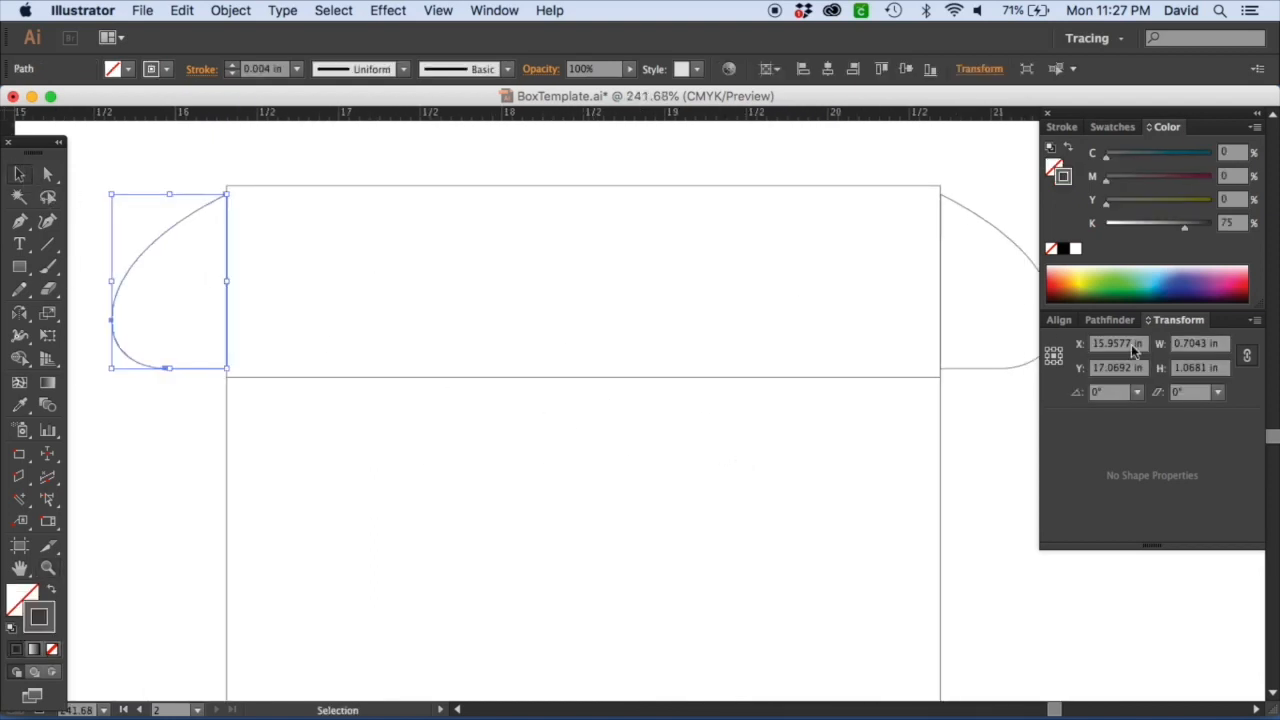
pyautogui.click(1247, 358)
pyautogui.click(1226, 345)
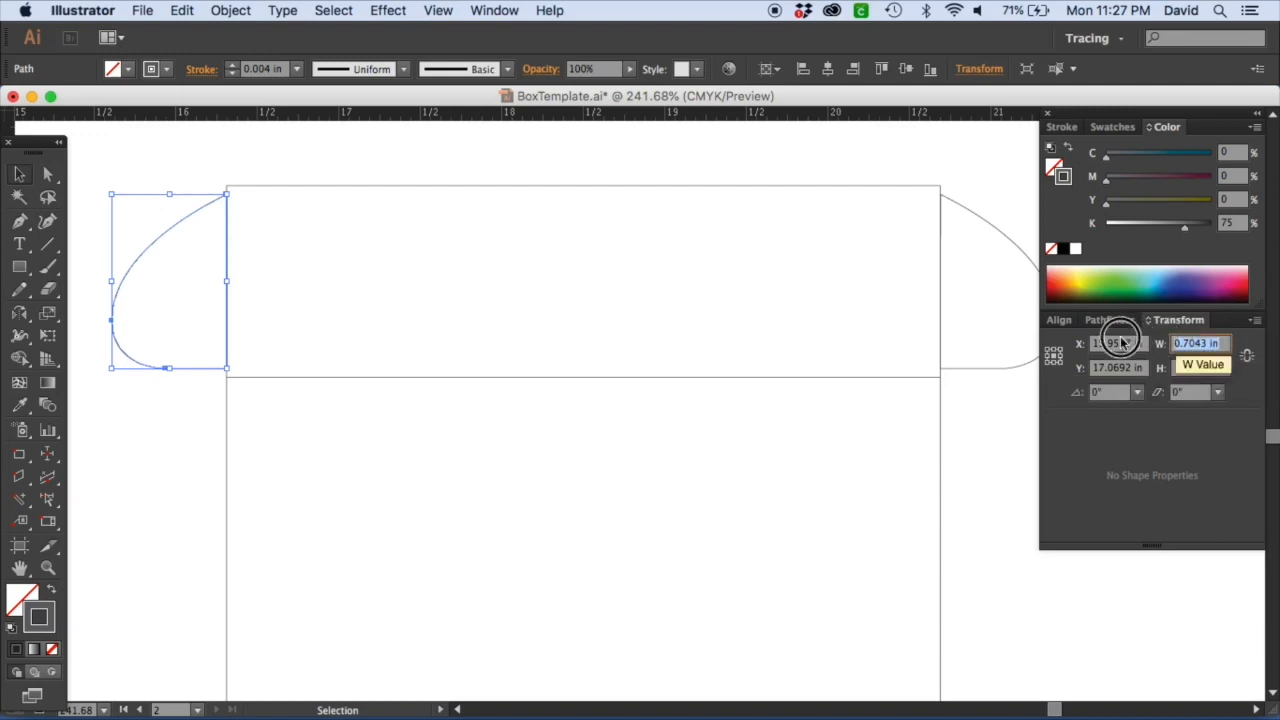
pyautogui.write('1')
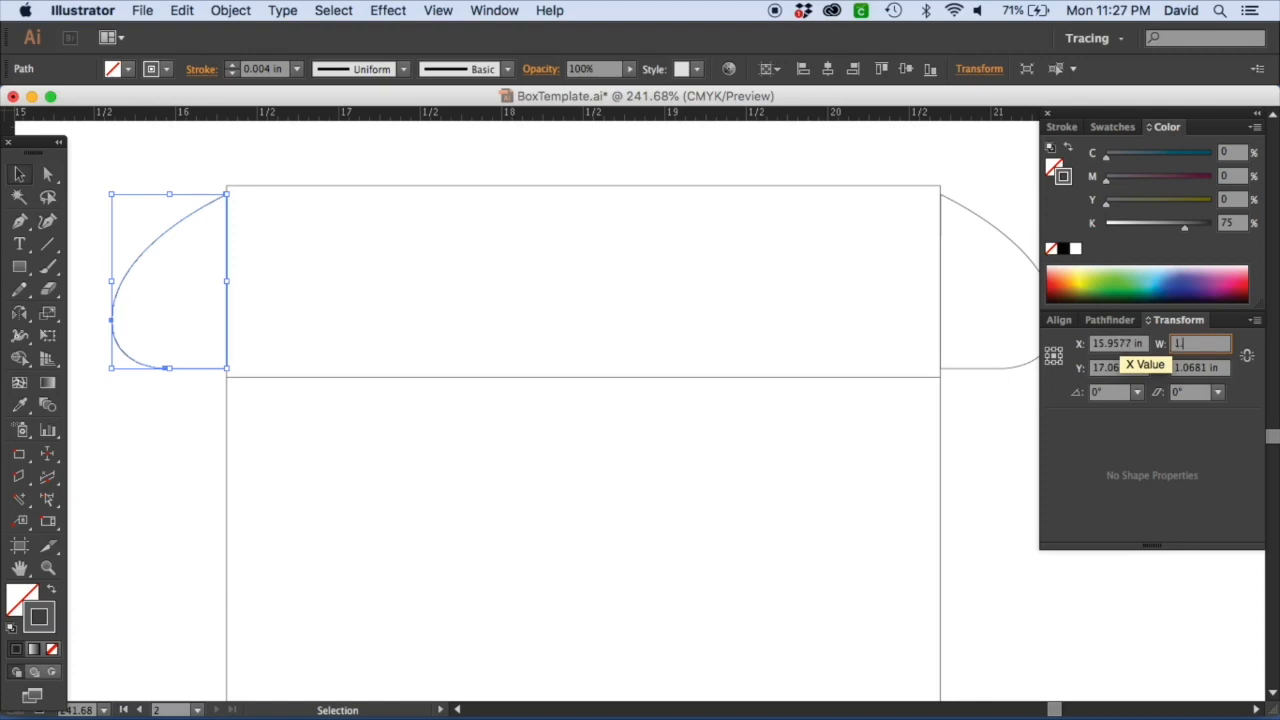
pyautogui.write('.125')
pyautogui.press('Return')
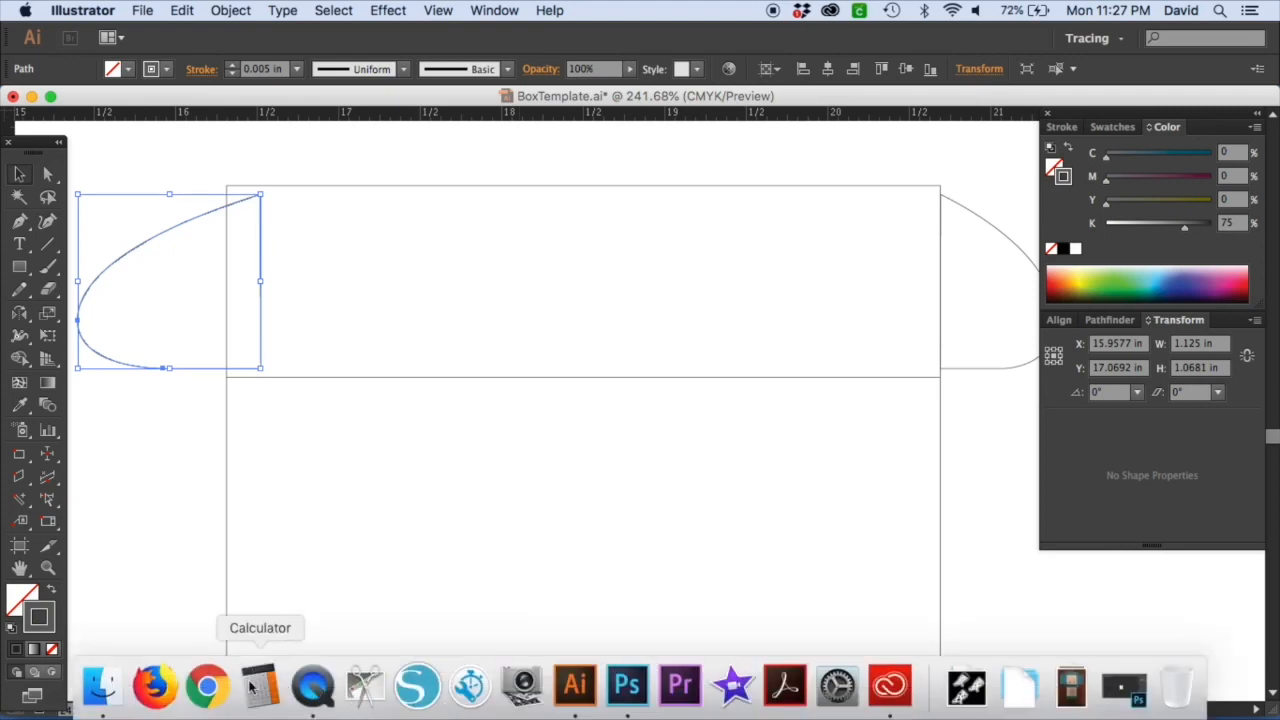
# Switch to Calculator and work out 1 divided by 8.
pyautogui.click(256, 686)
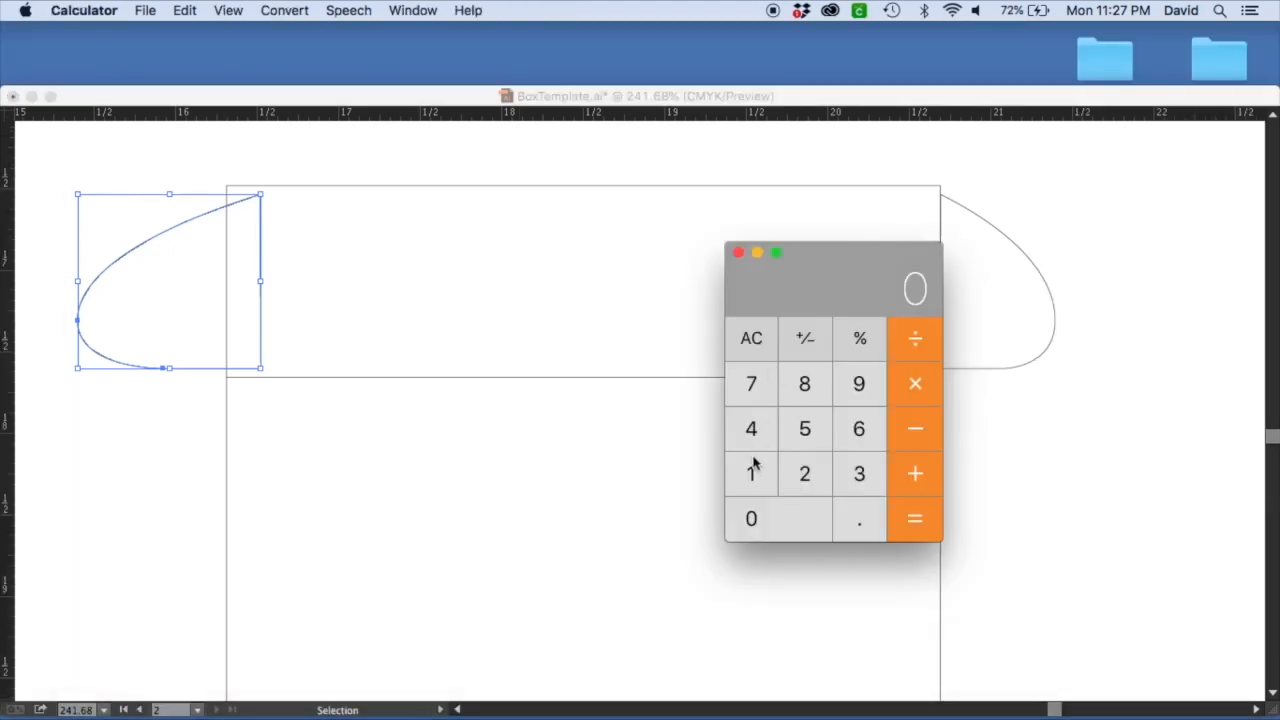
pyautogui.click(752, 474)
pyautogui.click(922, 358)
pyautogui.click(807, 404)
pyautogui.click(918, 538)
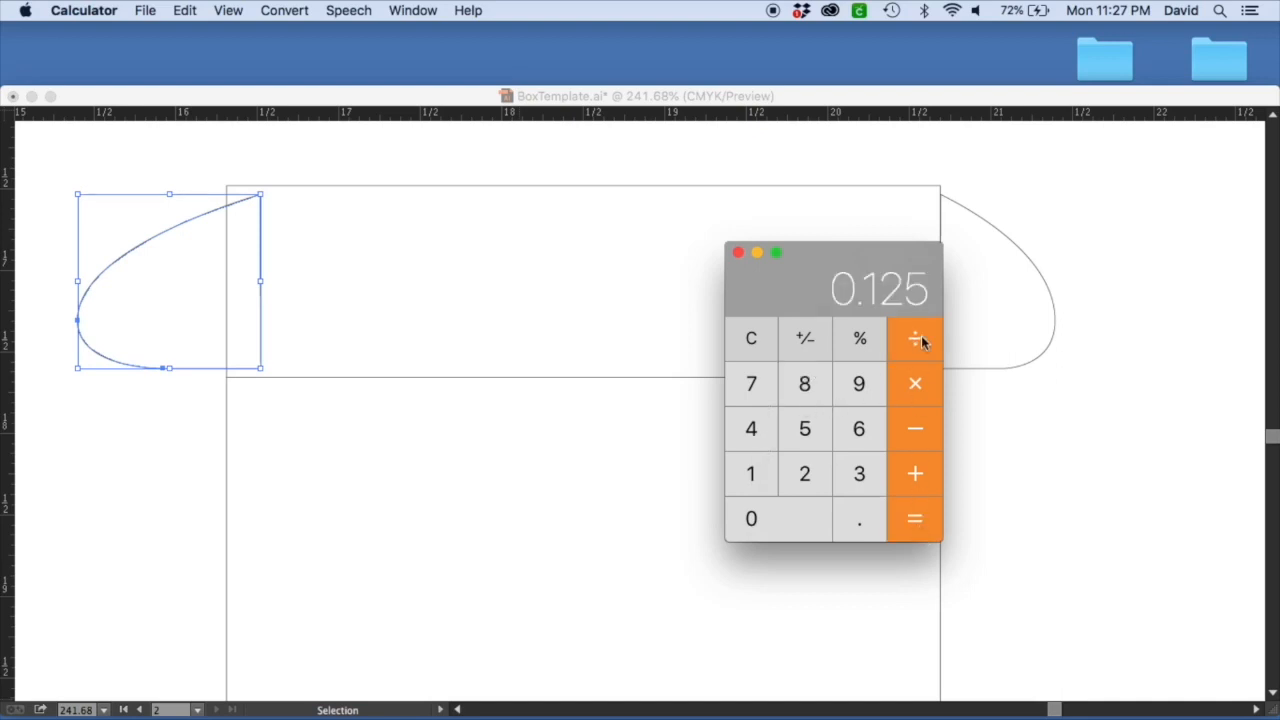
pyautogui.click(460, 512)
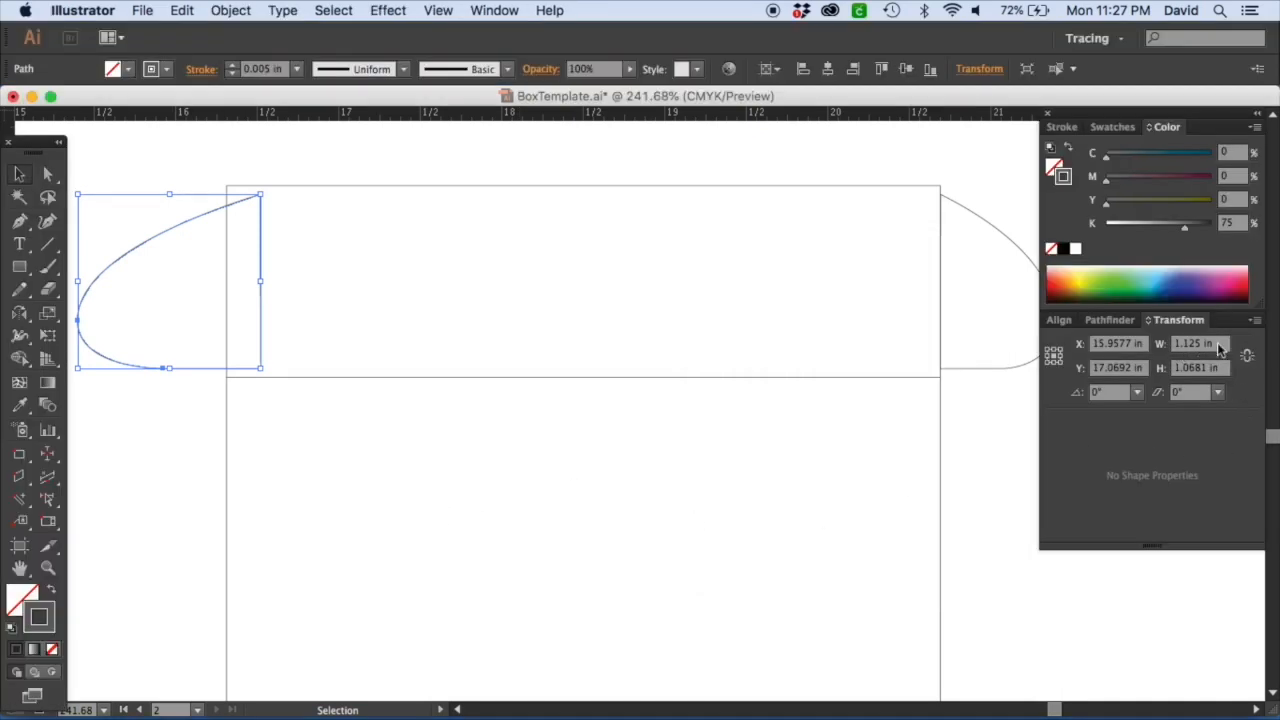
# Examine the sketch's flap measurements beside the template's top flaps.
pyautogui.press('a')
pyautogui.press('super+minus')
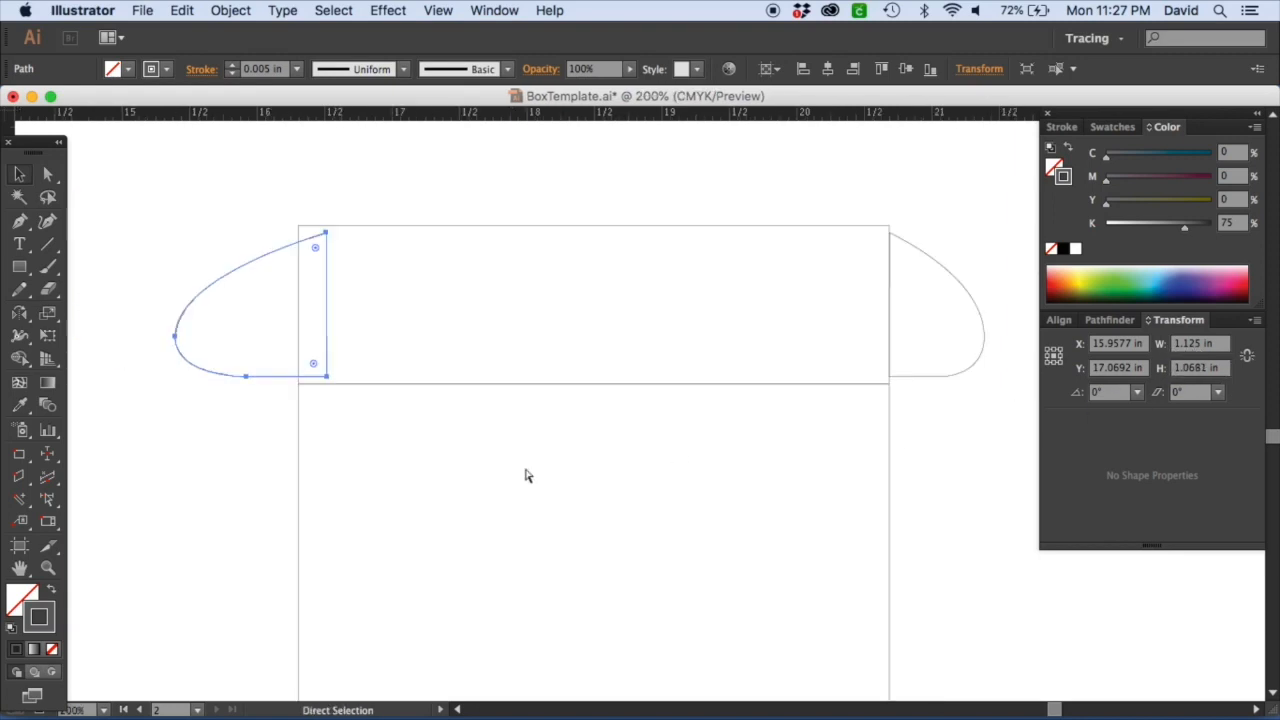
pyautogui.press('super+minus')
pyautogui.press('super+minus')
pyautogui.press('space')
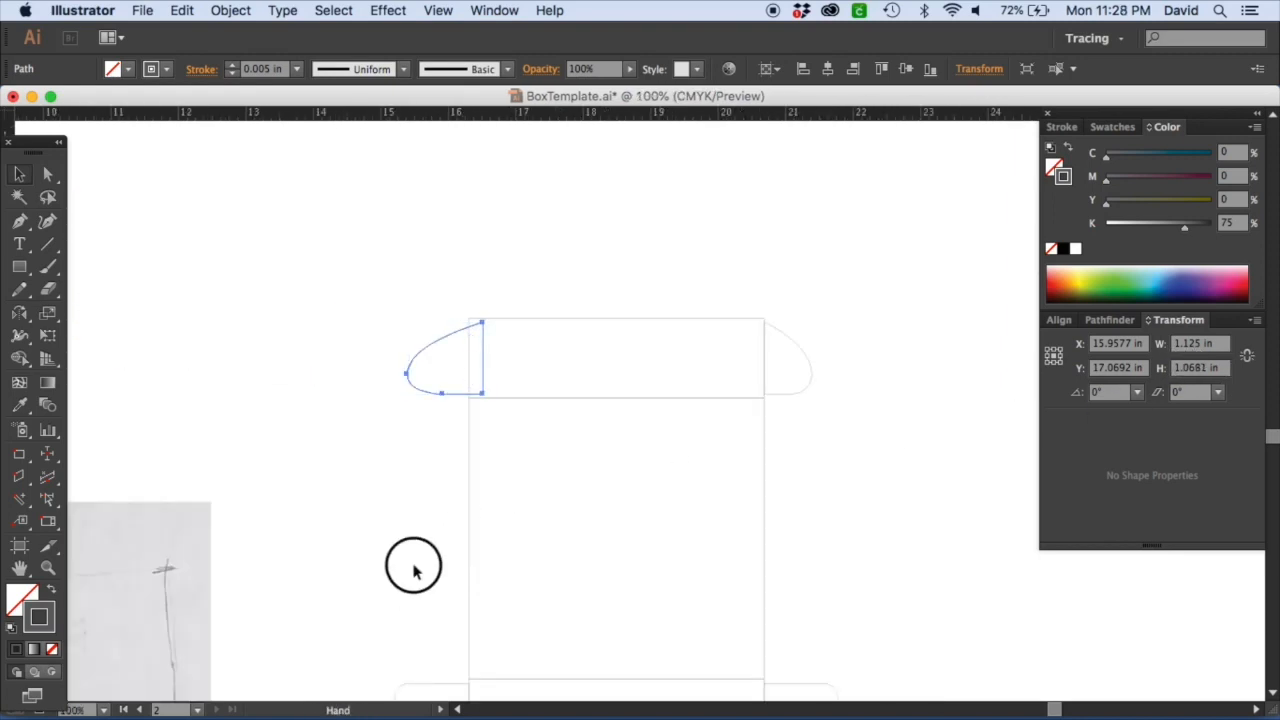
pyautogui.moveTo(413, 566); pyautogui.dragTo(500, 265)
pyautogui.moveTo(204, 464); pyautogui.dragTo(492, 316)
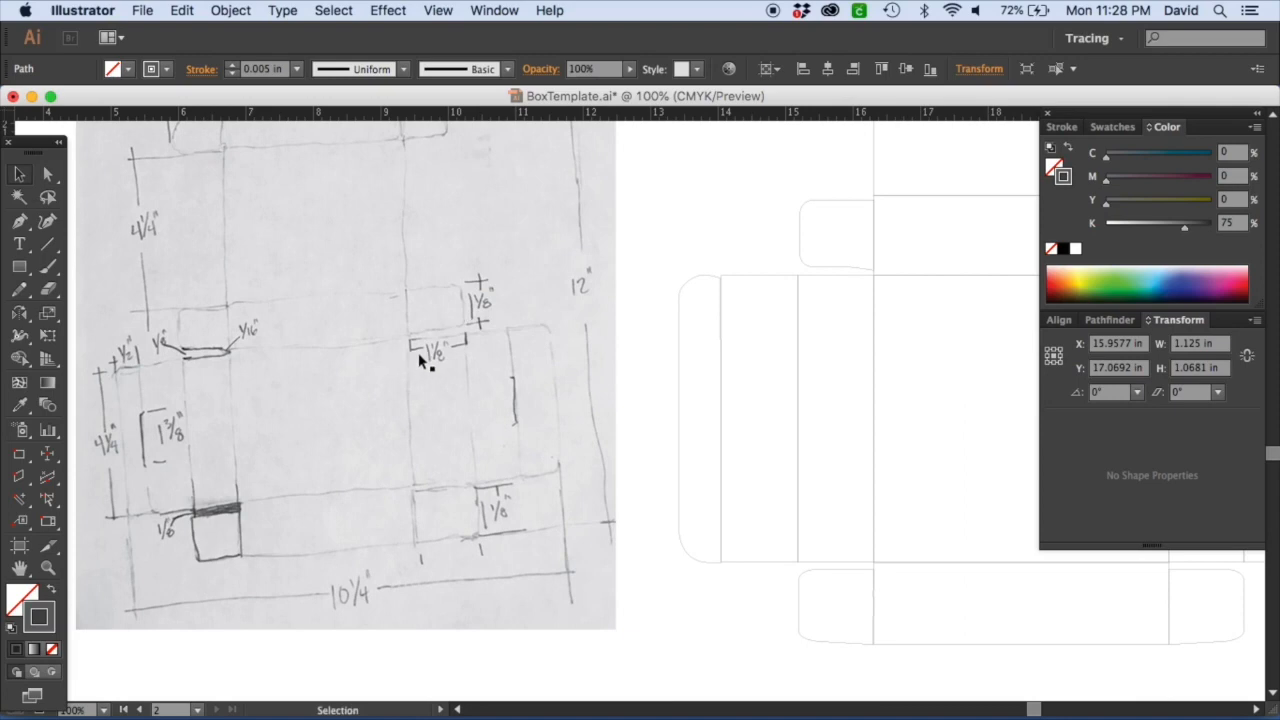
pyautogui.press('space')
pyautogui.moveTo(440, 257); pyautogui.dragTo(451, 449)
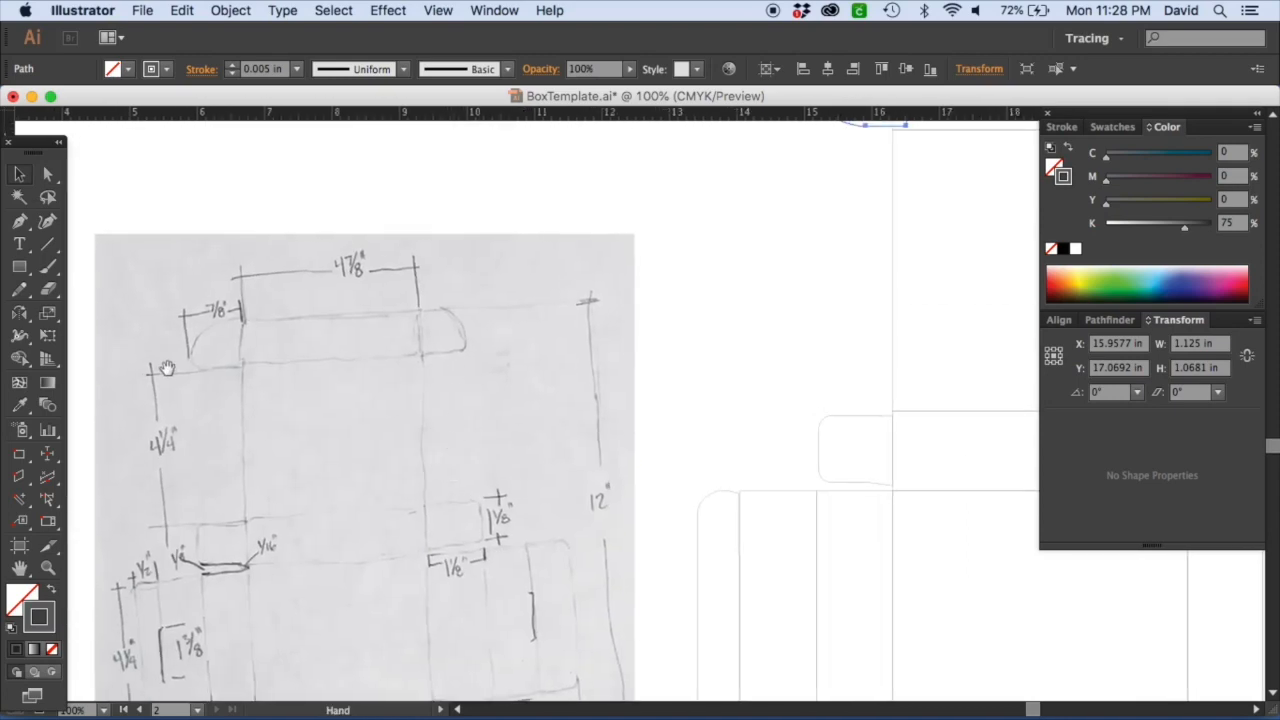
pyautogui.moveTo(183, 298); pyautogui.dragTo(200, 305)
pyautogui.moveTo(255, 391); pyautogui.dragTo(190, 308)
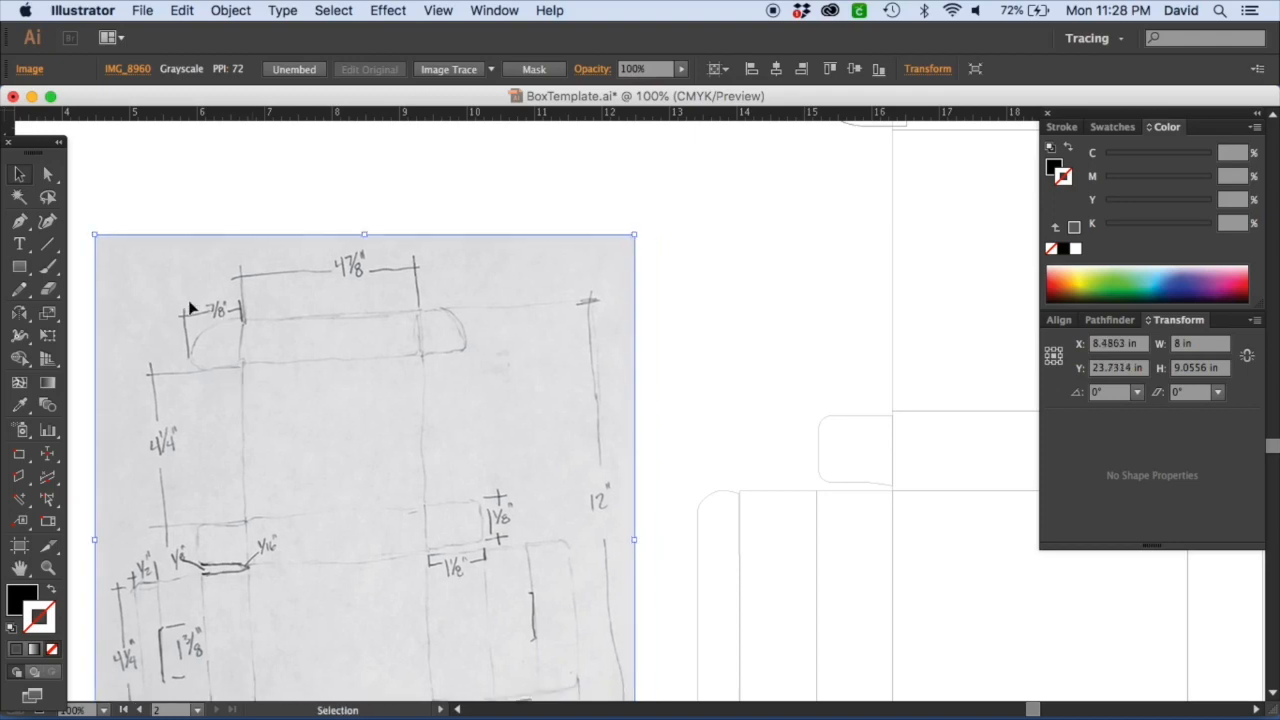
pyautogui.hscroll(6, 620, 440)
pyautogui.scroll(4, 620, 440)
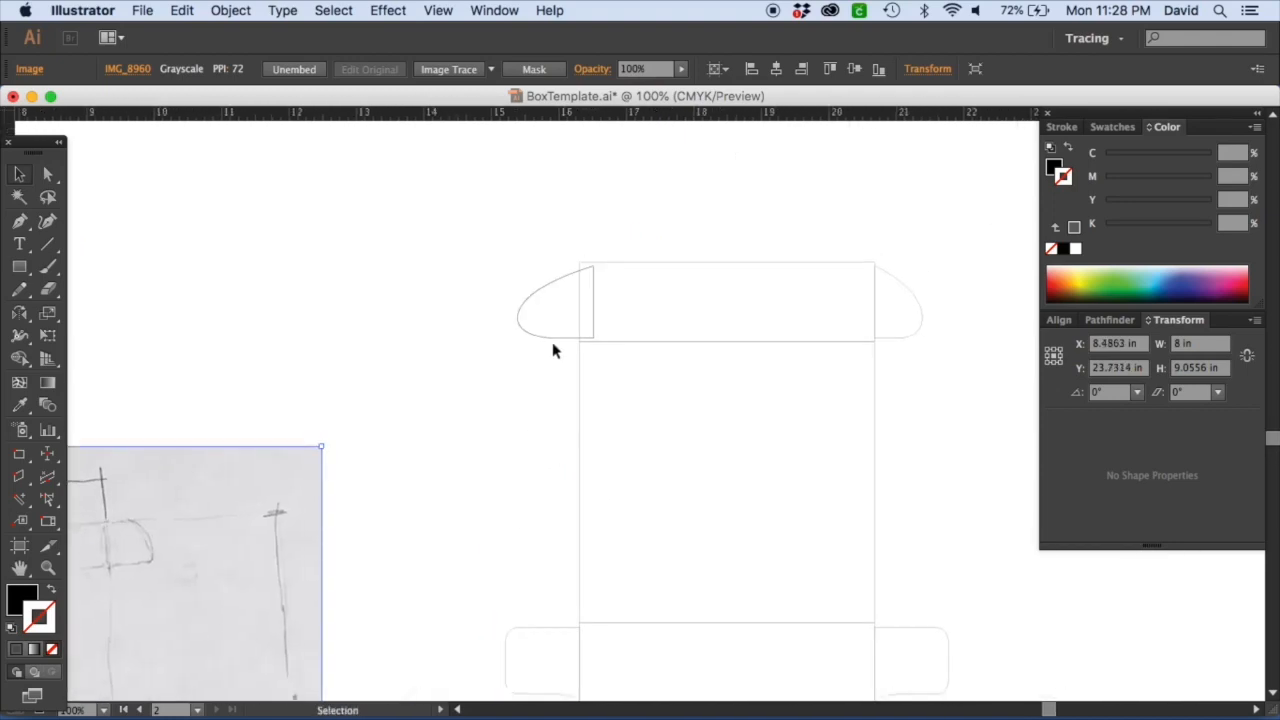
# Undo the top-left flap's width change.
pyautogui.click(547, 339)
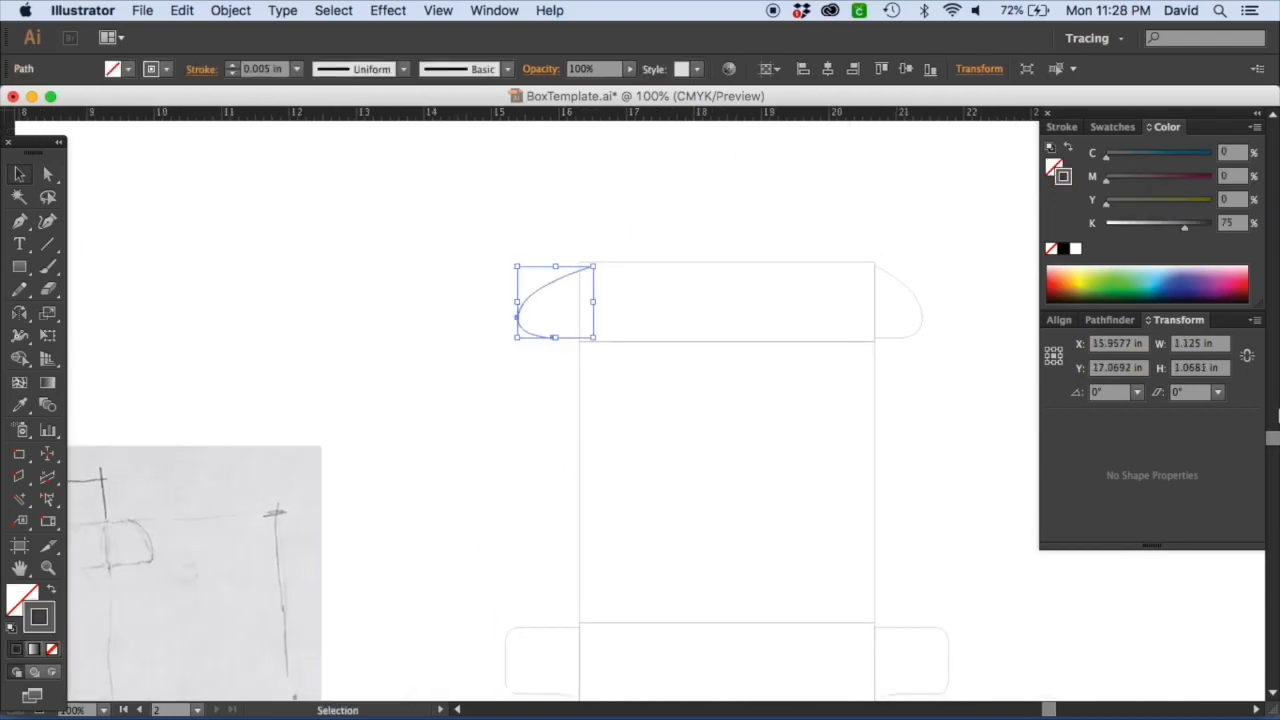
pyautogui.press('super+z')
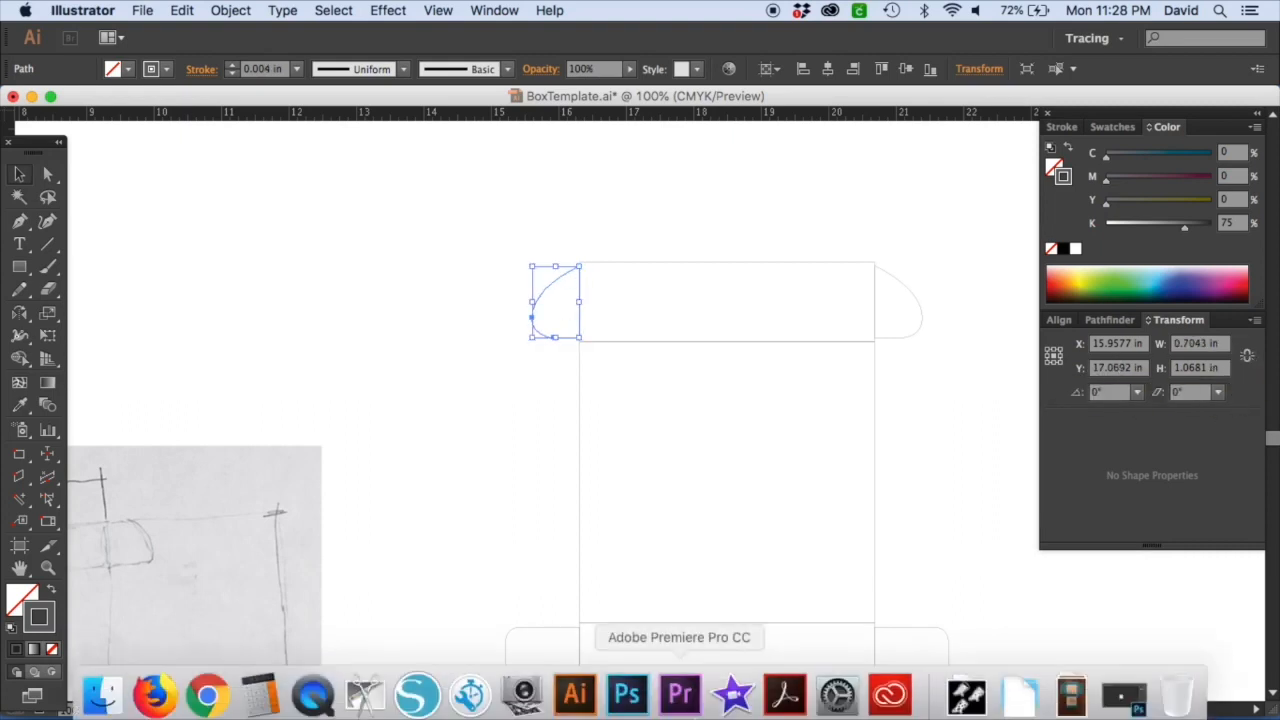
# Work out 7 divided by 8 in Calculator and return to the drawing.
pyautogui.click(259, 691)
pyautogui.click(757, 342)
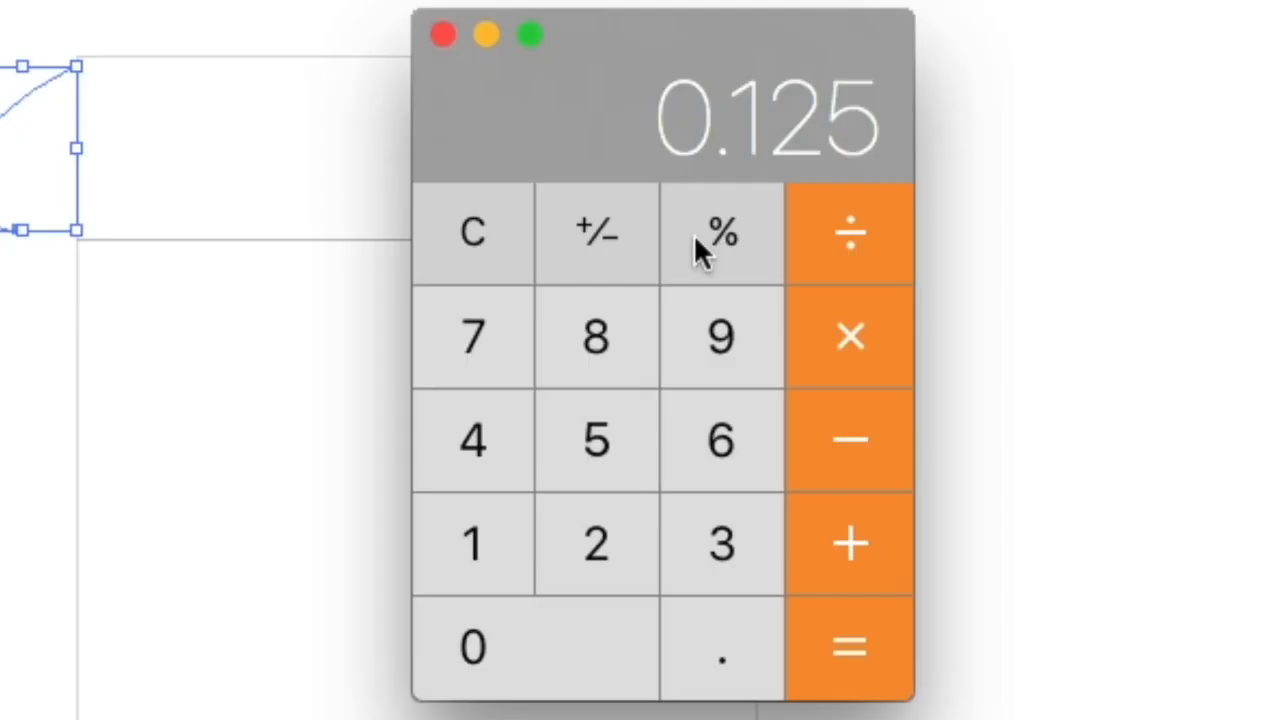
pyautogui.click(758, 383)
pyautogui.click(903, 218)
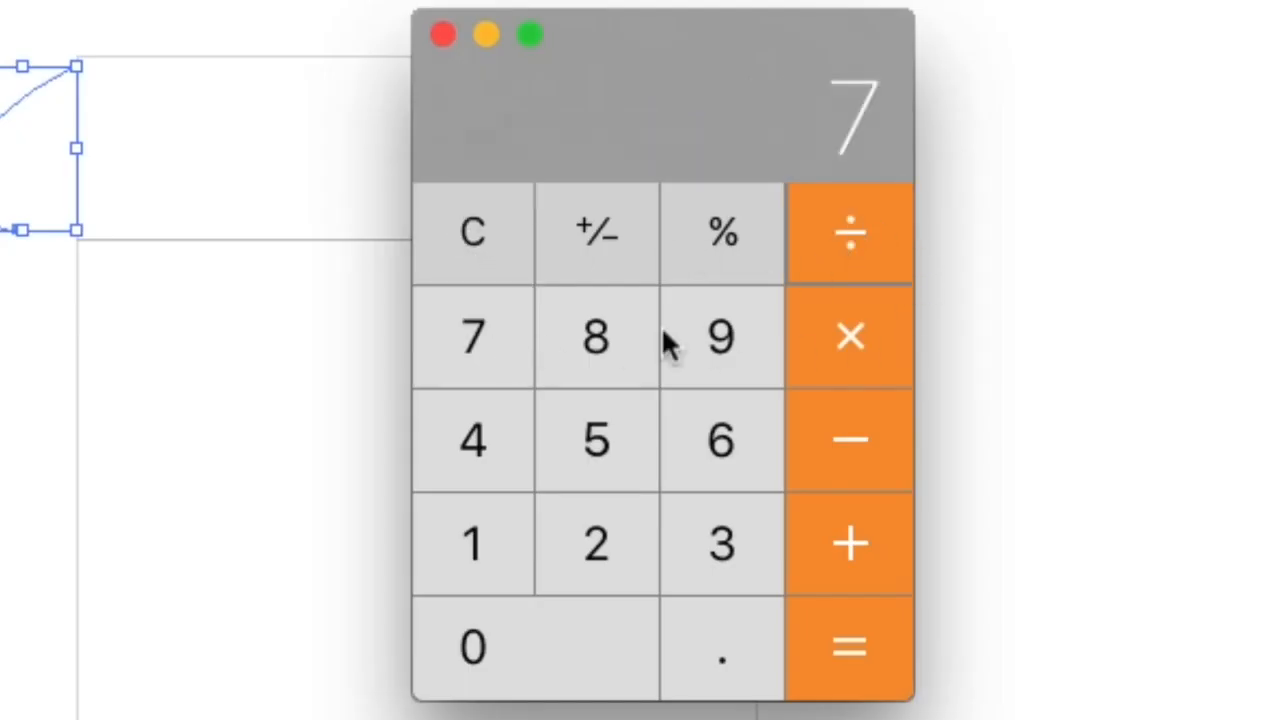
pyautogui.click(603, 337)
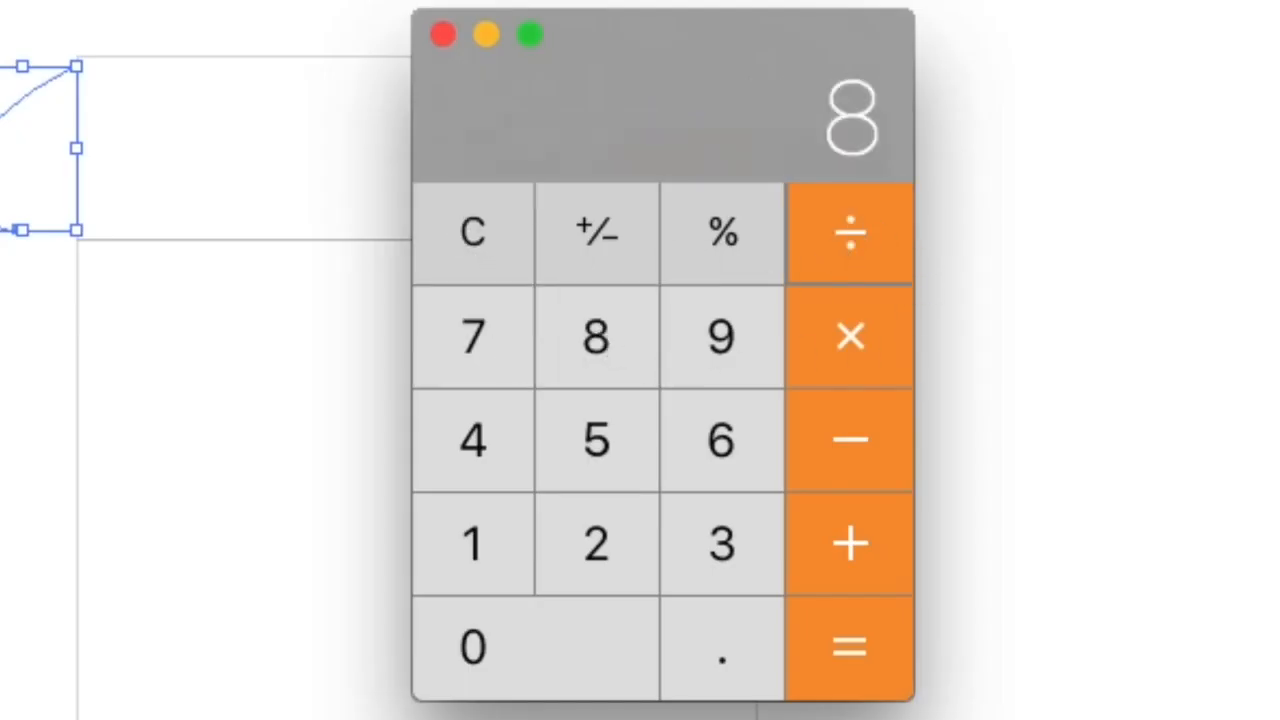
pyautogui.click(848, 644)
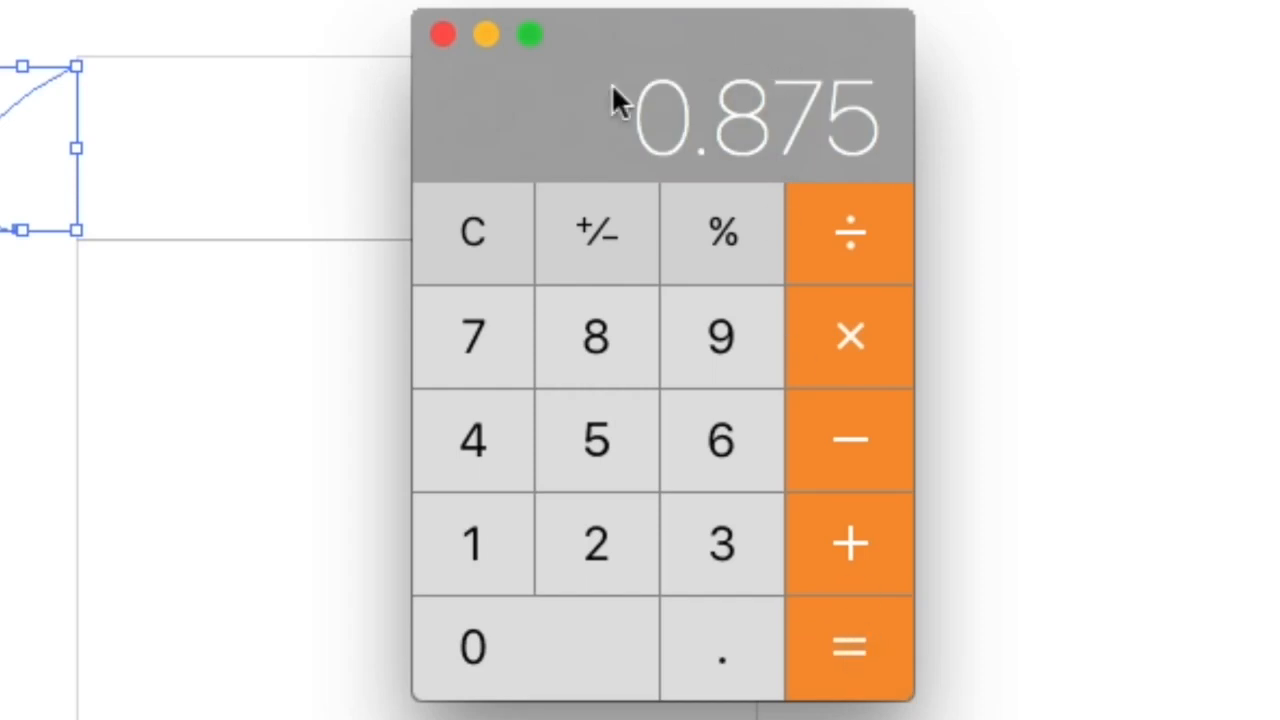
pyautogui.click(517, 431)
pyautogui.click(517, 431)
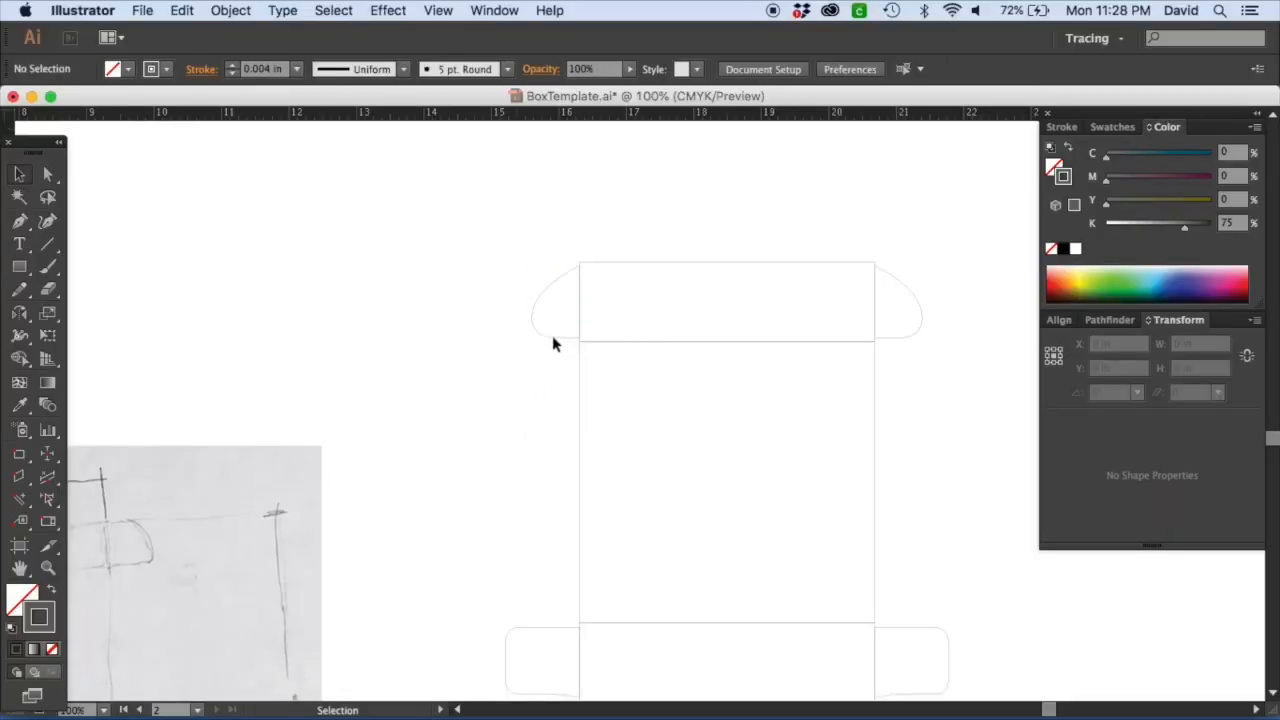
# Set the top-left tuck flap's width to 0.875 in.
pyautogui.click(553, 343)
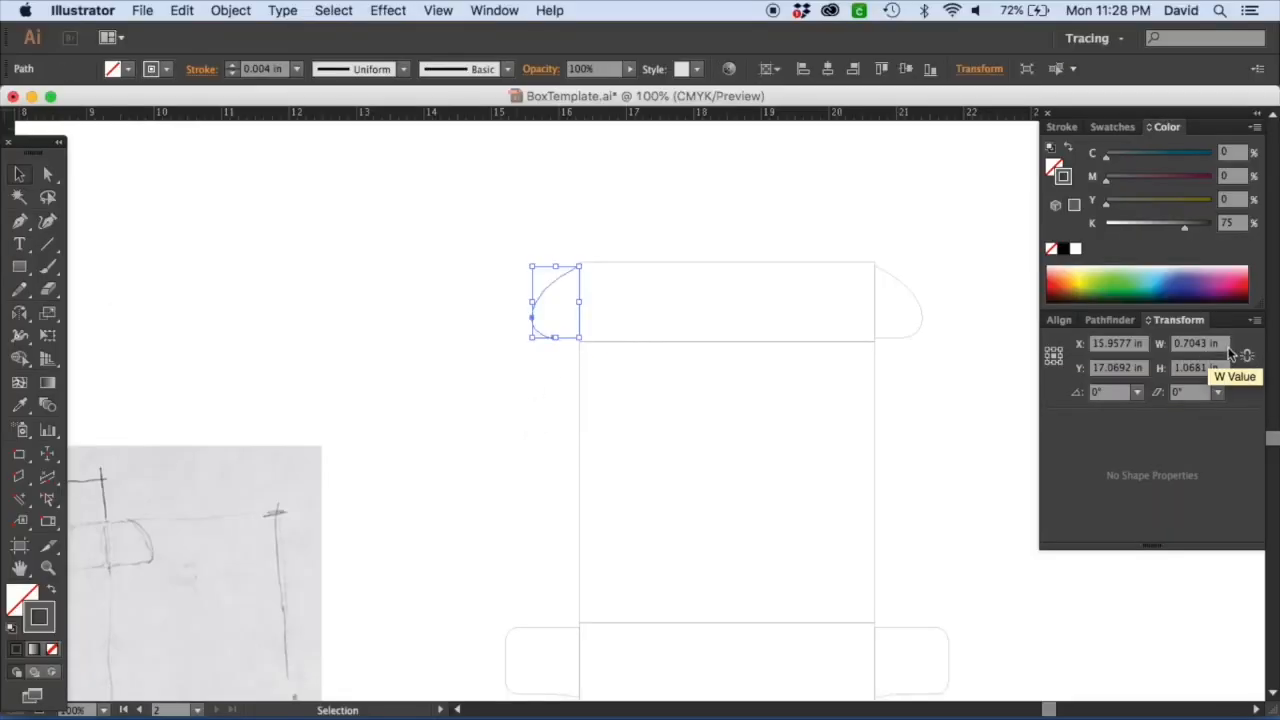
pyautogui.click(1195, 343)
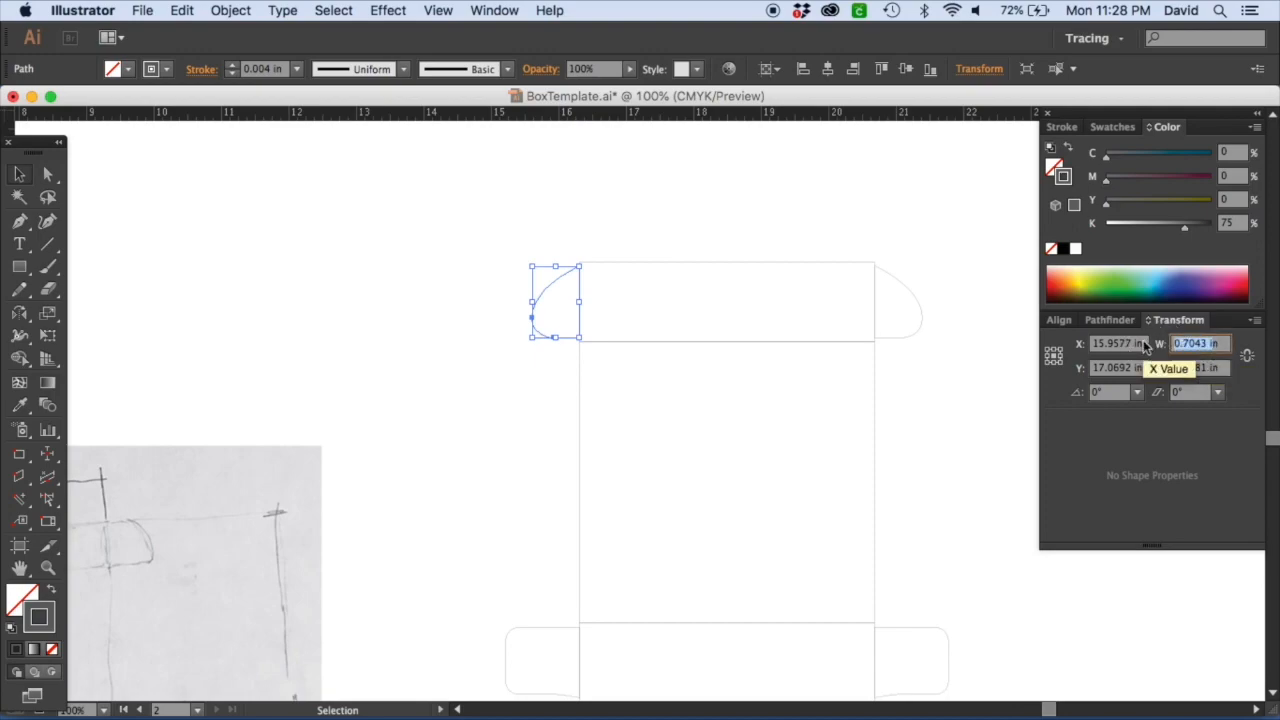
pyautogui.write('.875')
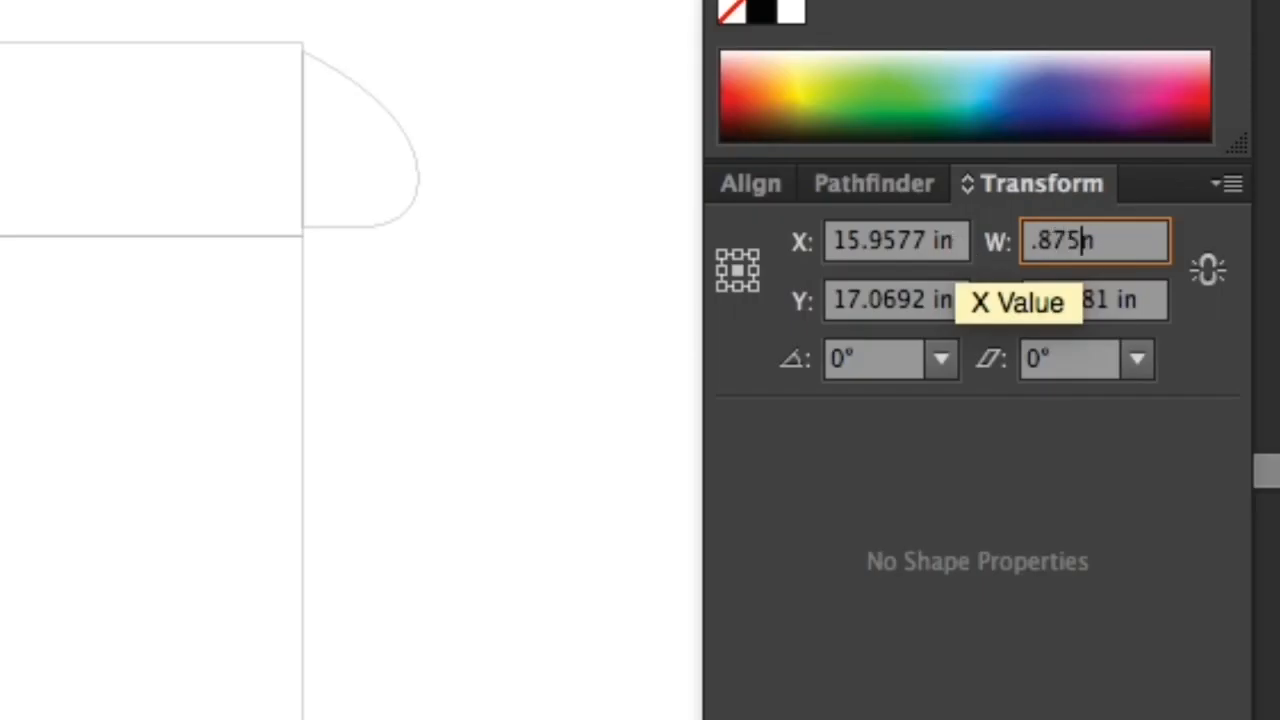
pyautogui.press('Return')
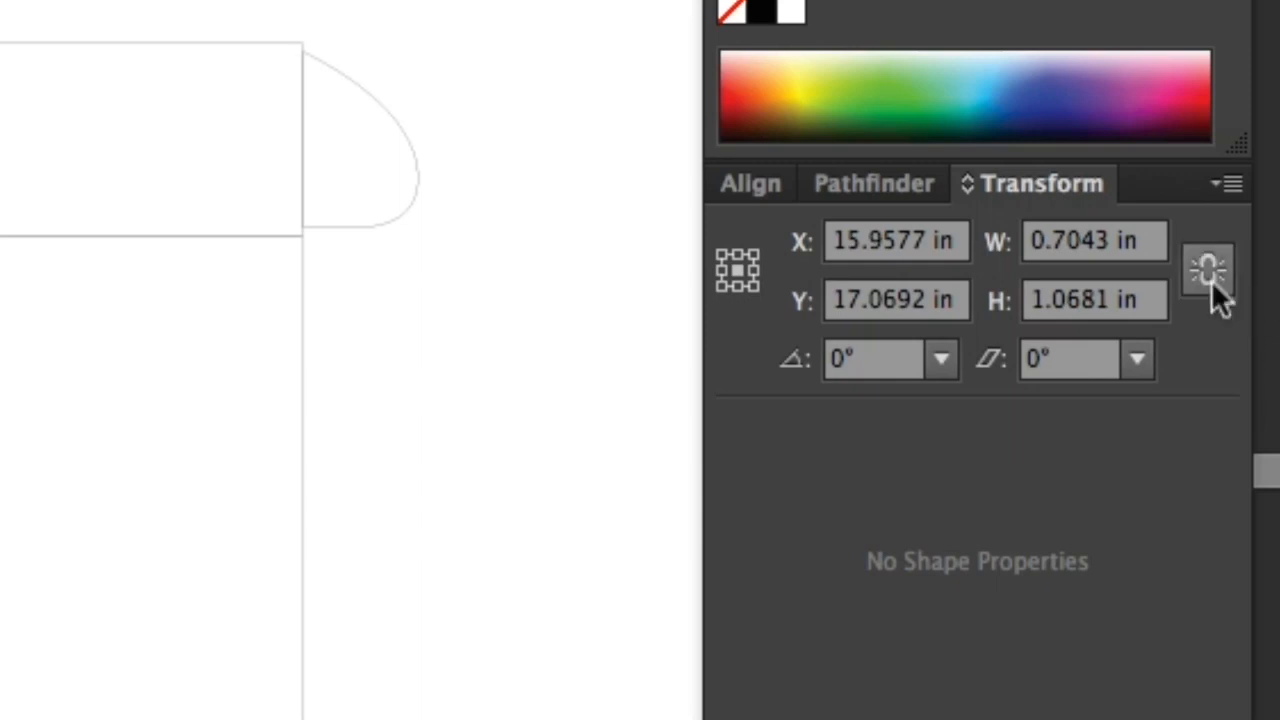
pyautogui.click(988, 245)
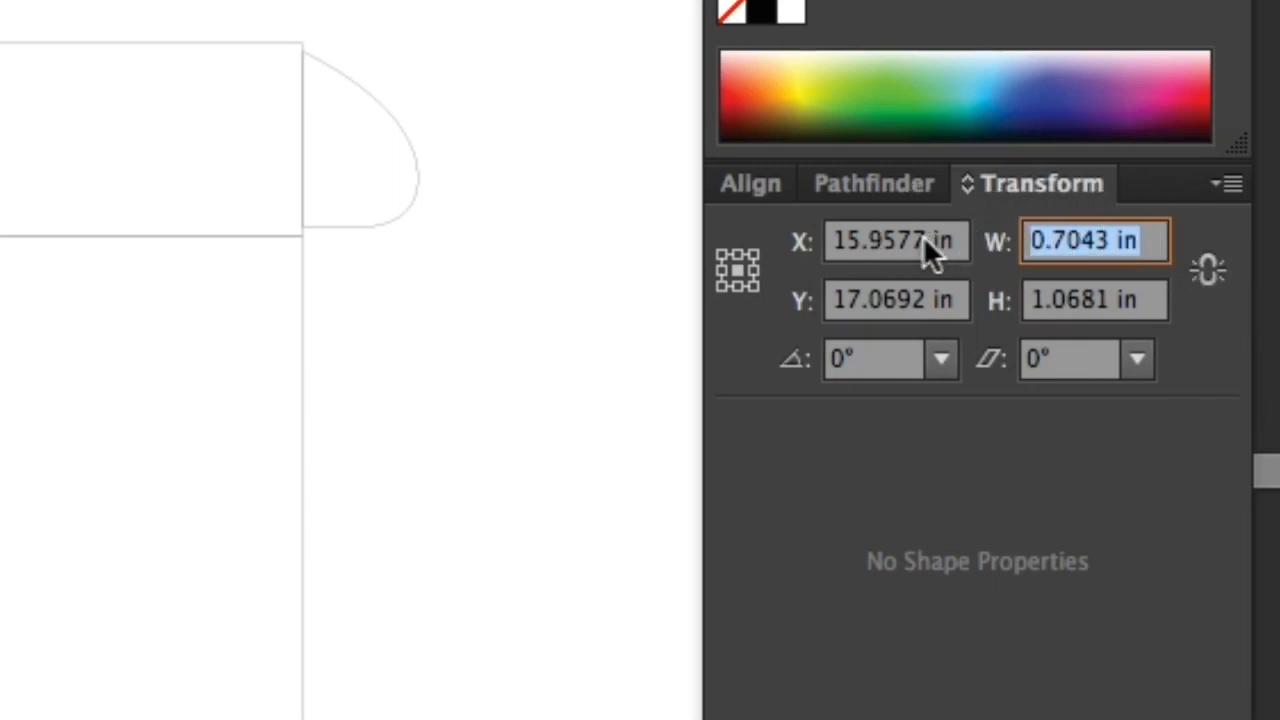
pyautogui.write('.875')
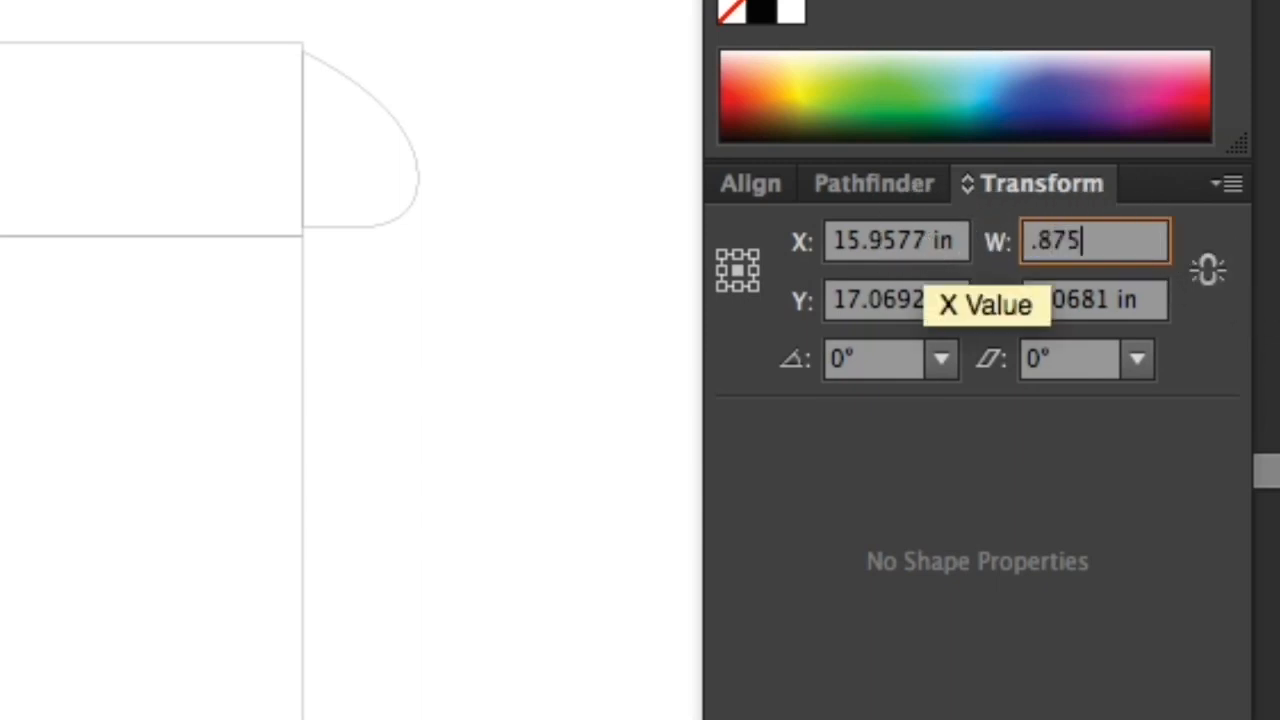
pyautogui.press('Return')
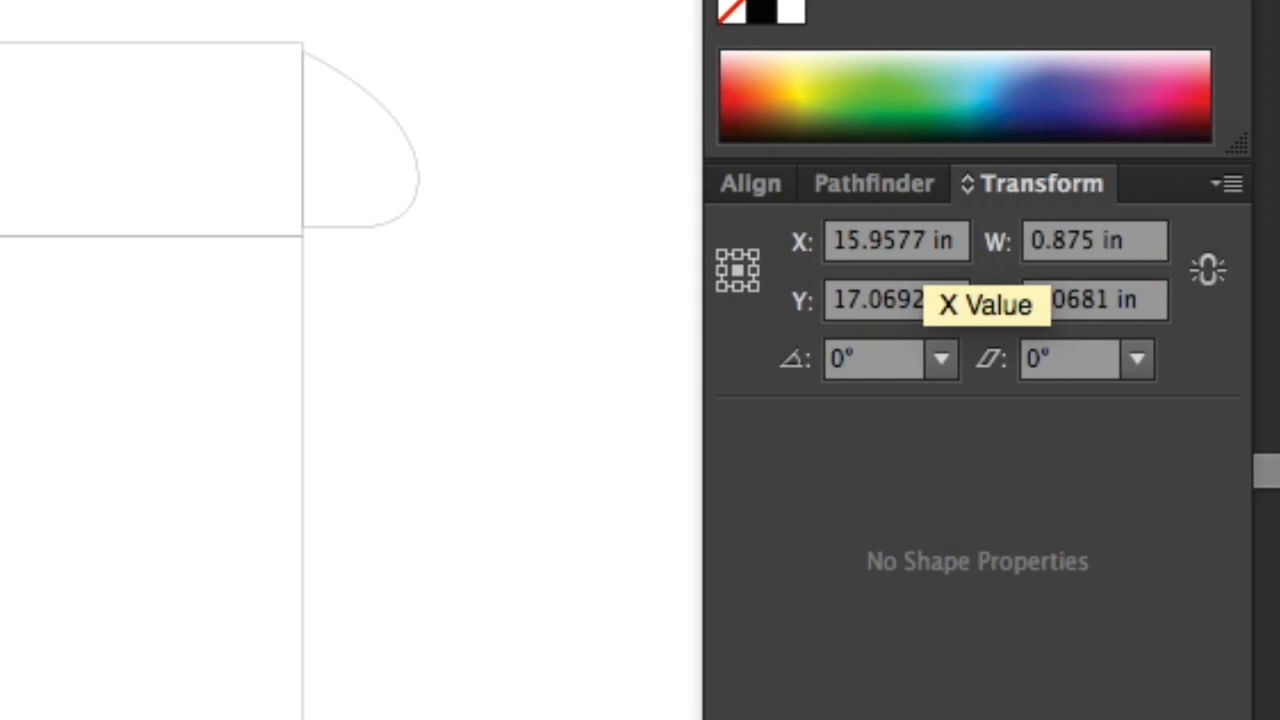
# Set the top-left tuck flap's height to 1 in.
pyautogui.moveTo(246, 531)
pyautogui.mouseDown()
pyautogui.moveTo(686, 391)
pyautogui.moveTo(800, 434)
pyautogui.moveTo(721, 218)
pyautogui.mouseUp()
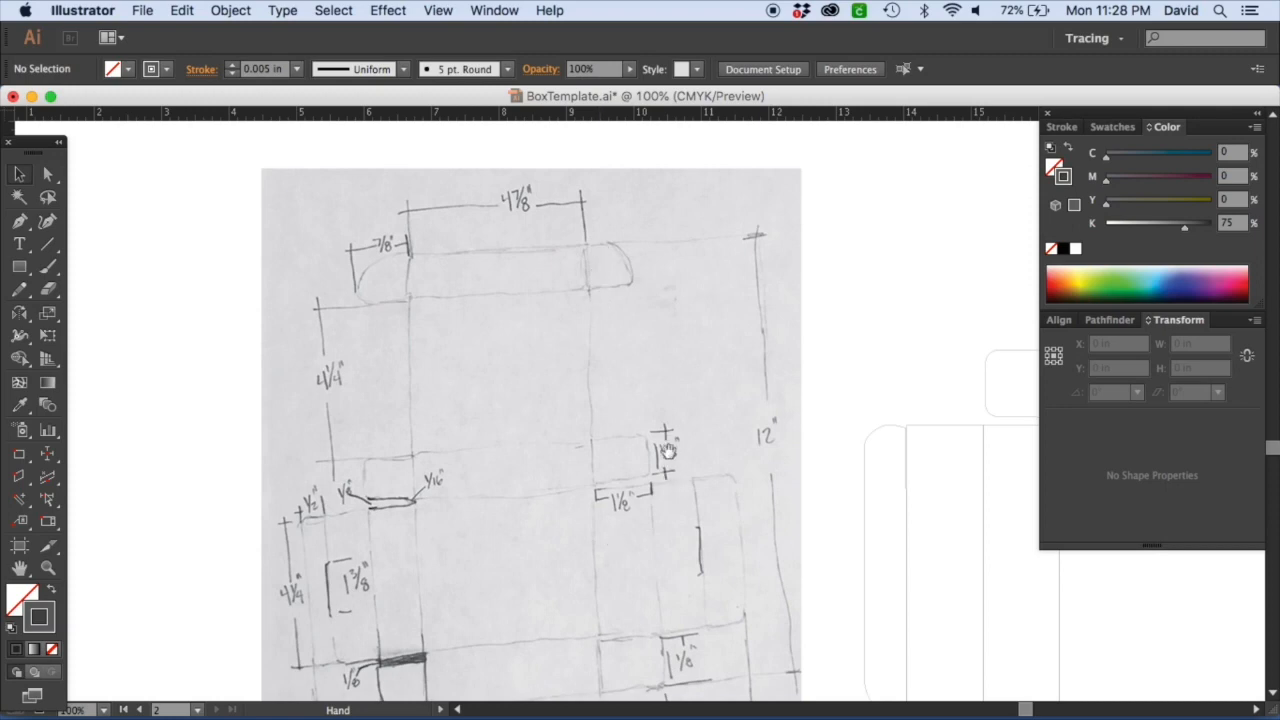
pyautogui.moveTo(788, 195); pyautogui.dragTo(652, 513)
pyautogui.moveTo(748, 409); pyautogui.dragTo(619, 411)
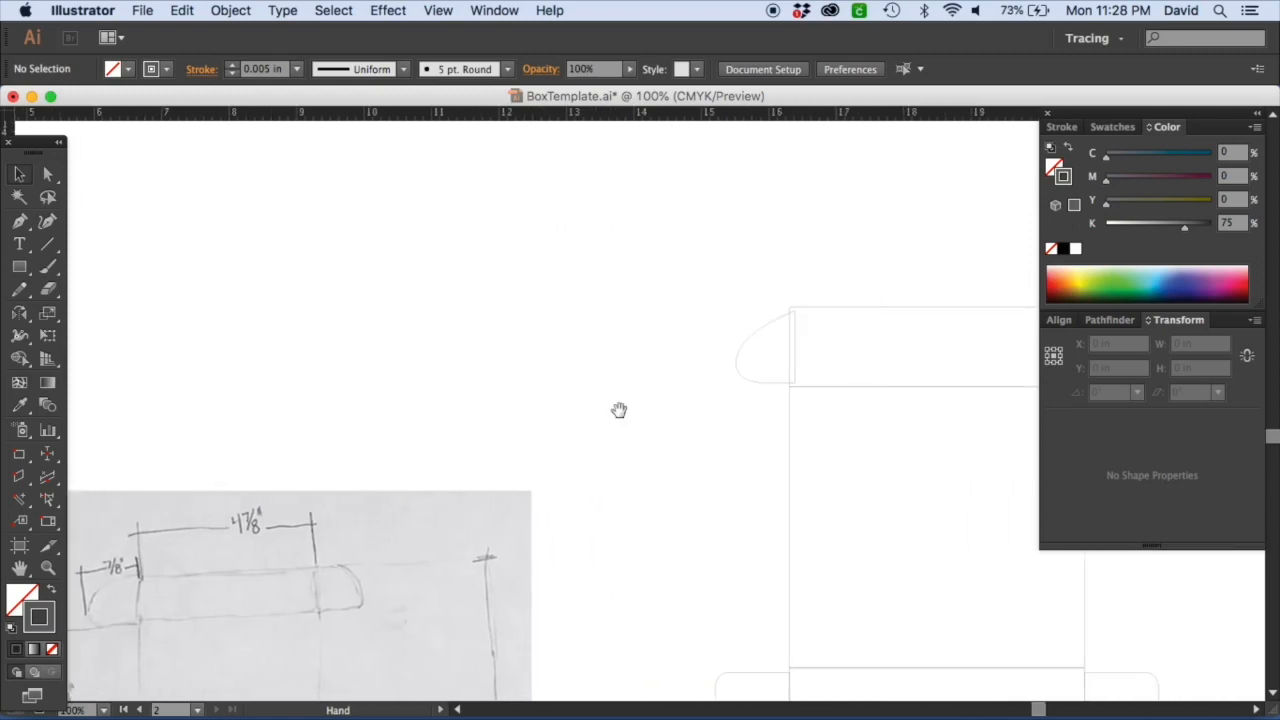
pyautogui.click(762, 383)
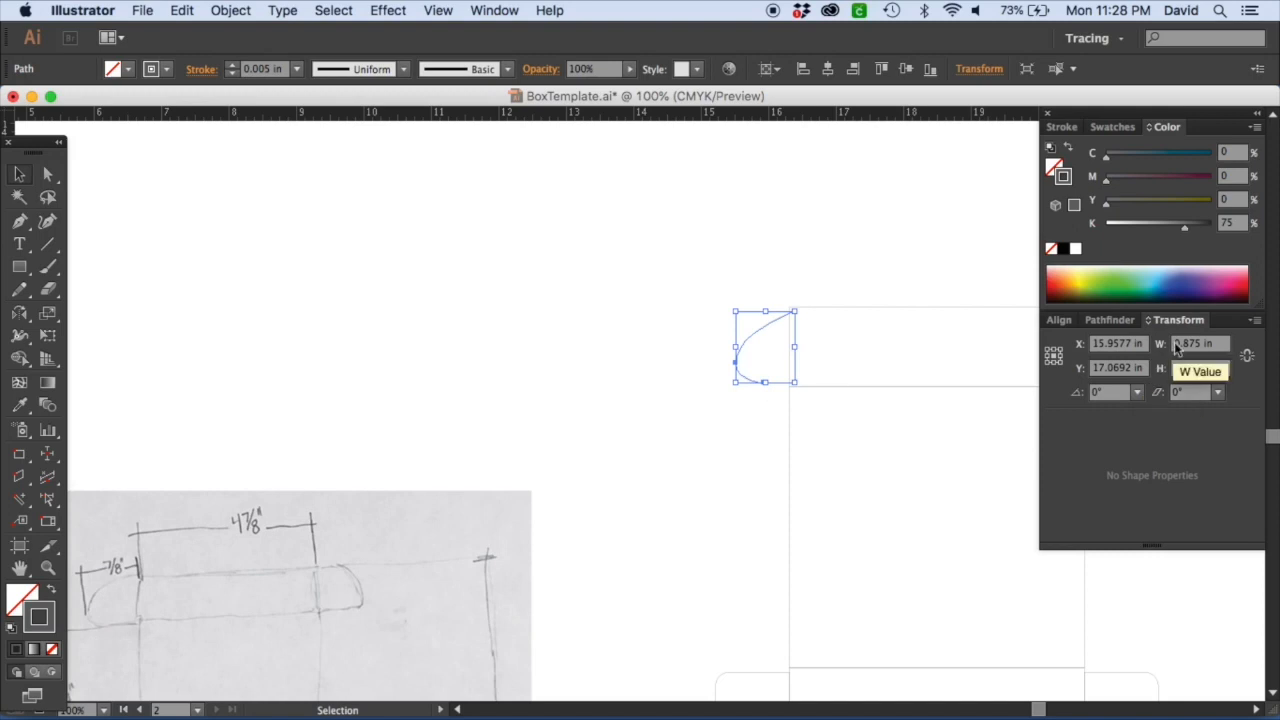
pyautogui.click(1200, 368)
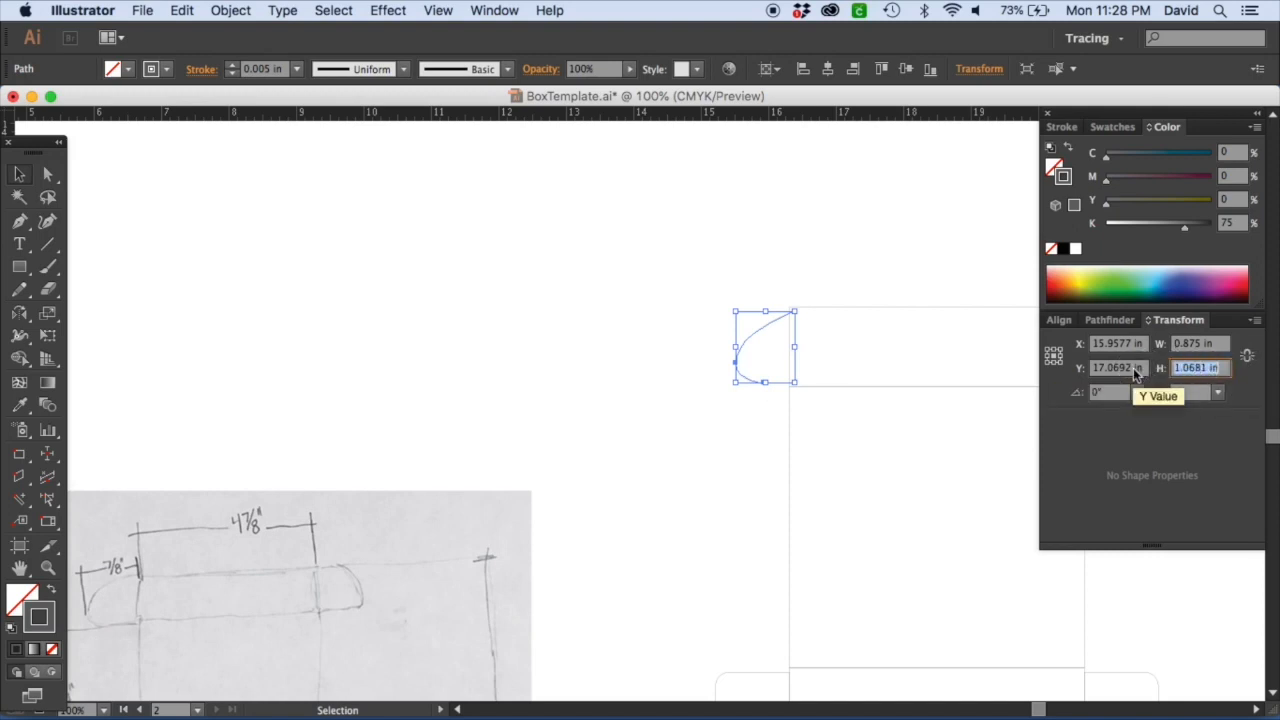
pyautogui.write('1.125')
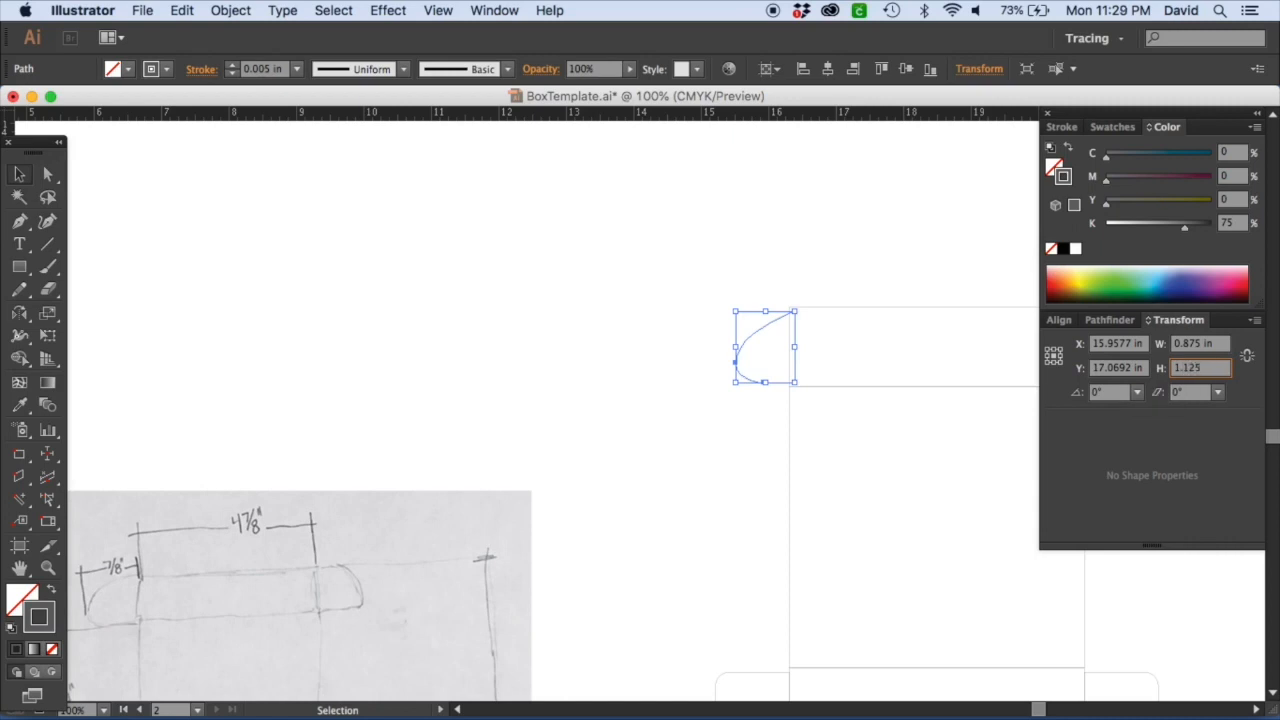
pyautogui.press('Tab')
pyautogui.press('Return')
pyautogui.click(797, 440)
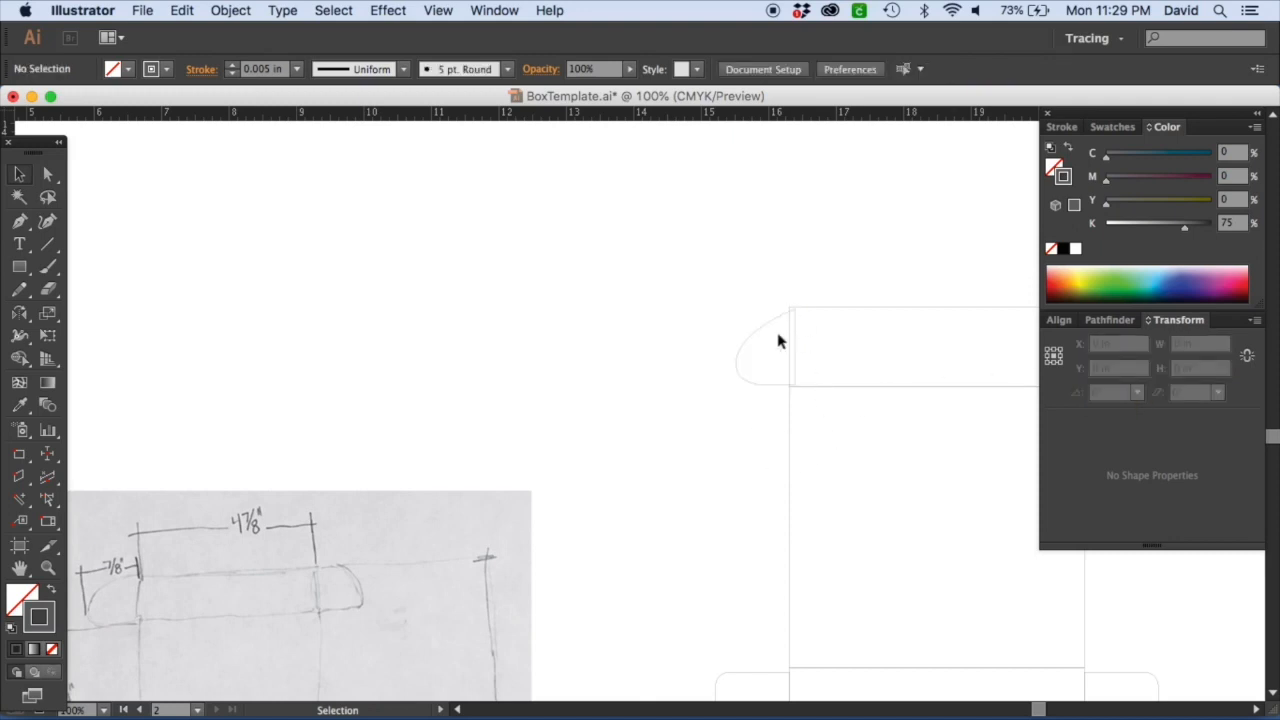
# Move the top-left tuck flap slightly to the left.
pyautogui.moveTo(741, 345); pyautogui.dragTo(724, 349)
pyautogui.click(754, 440)
pyautogui.moveTo(754, 440); pyautogui.dragTo(586, 314)
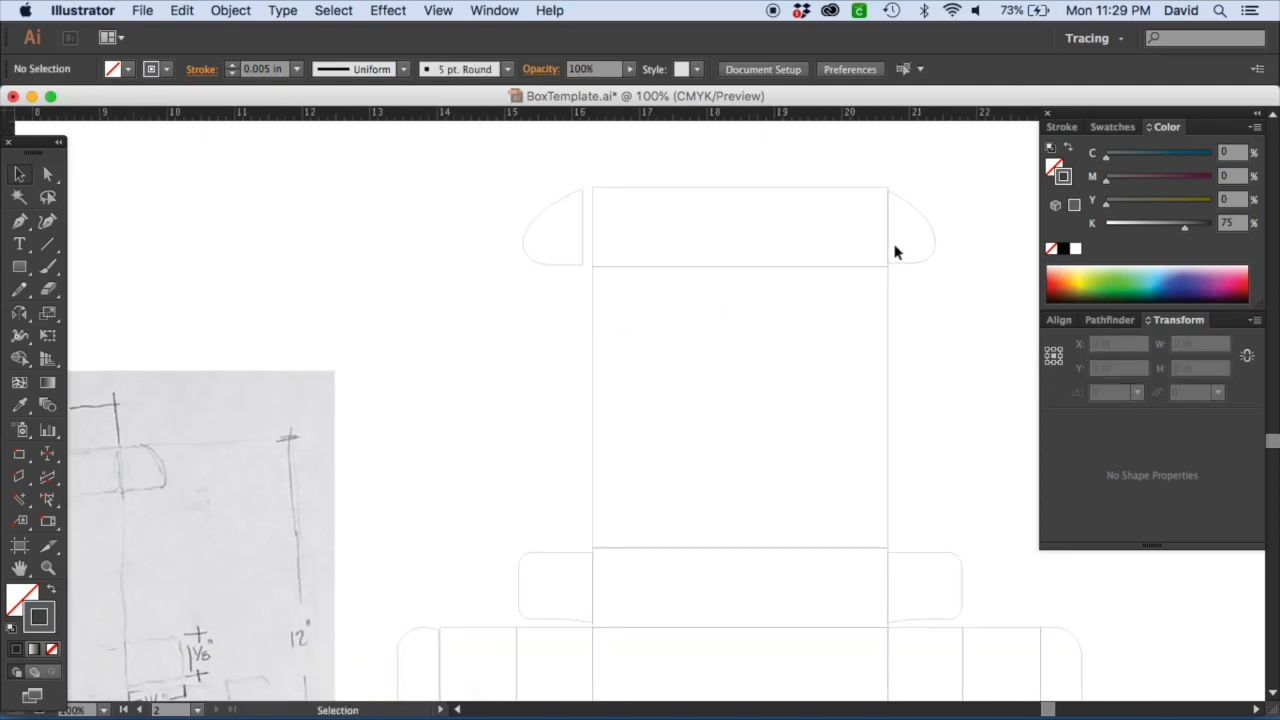
# Select the dieline's centre column of panels and flaps and work out 7 divided by 8 in Calculator.
pyautogui.click(775, 194)
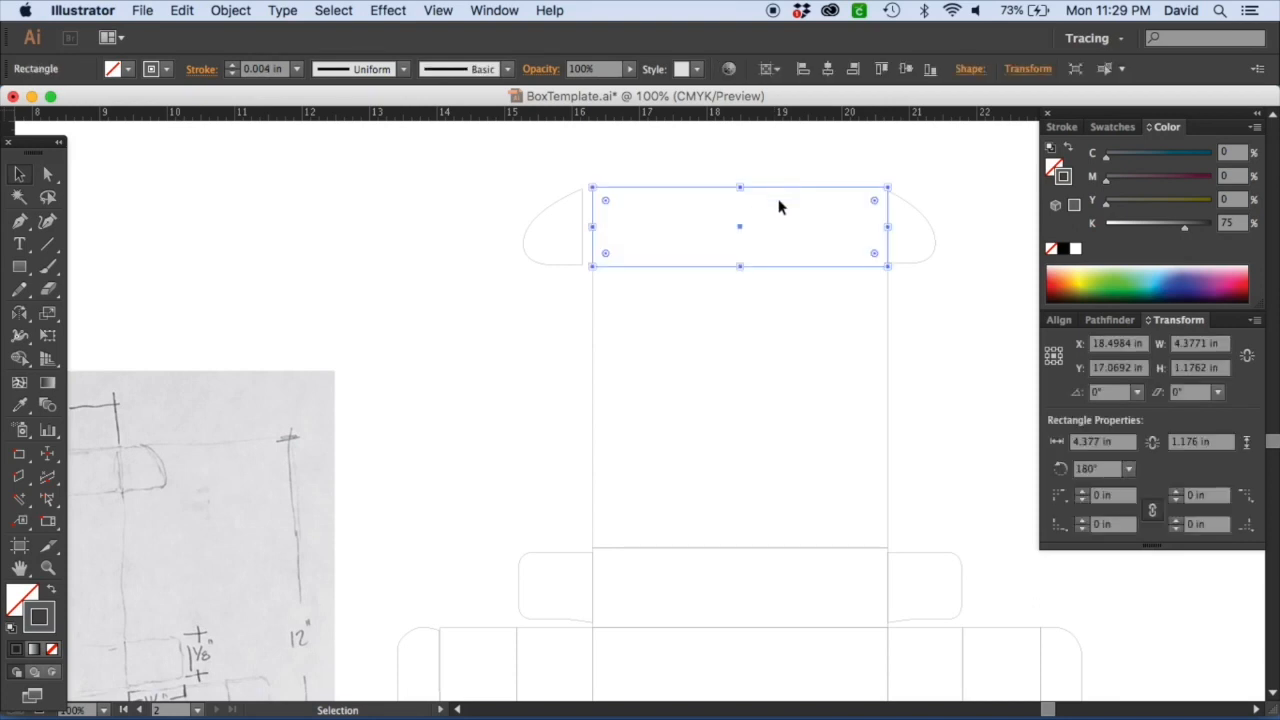
pyautogui.moveTo(591, 323)
pyautogui.mouseDown()
pyautogui.moveTo(800, 257)
pyautogui.moveTo(903, 249)
pyautogui.moveTo(634, 263)
pyautogui.moveTo(649, 366)
pyautogui.moveTo(623, 457)
pyautogui.moveTo(594, 435)
pyautogui.mouseUp()
pyautogui.press('super+minus')
pyautogui.press('super+minus')
pyautogui.moveTo(860, 361); pyautogui.dragTo(846, 260)
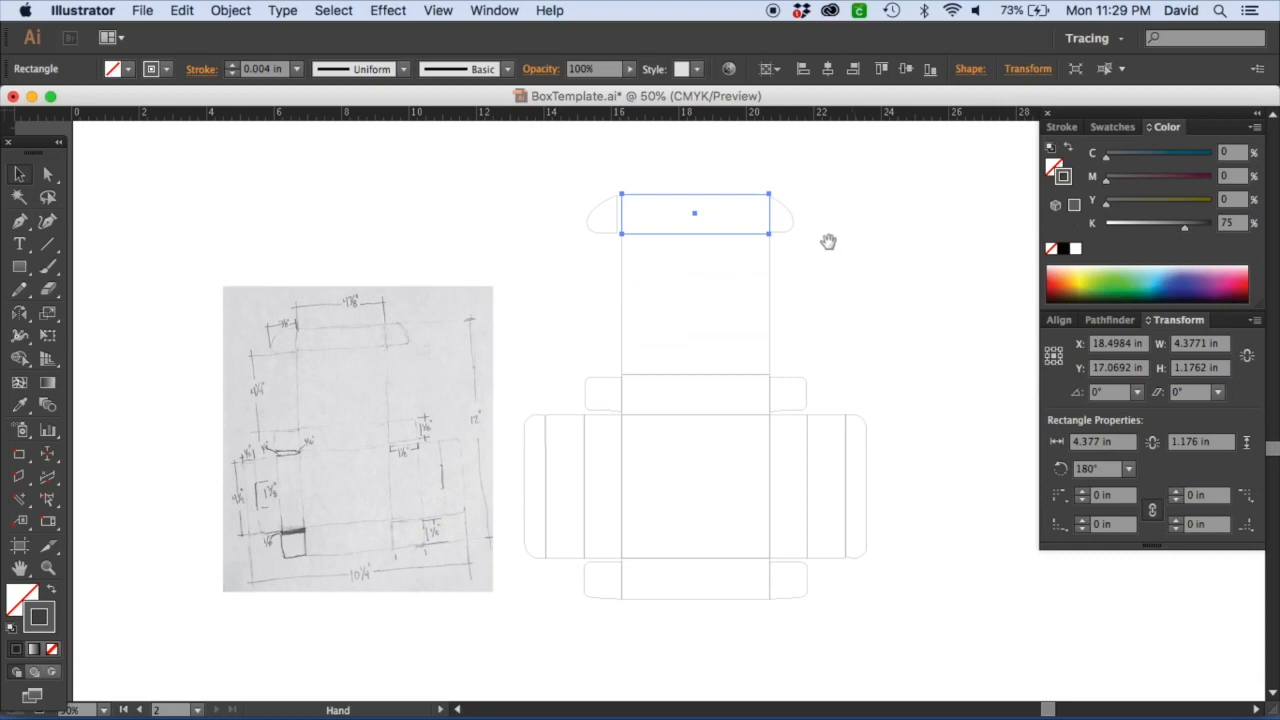
pyautogui.moveTo(660, 178); pyautogui.dragTo(712, 612)
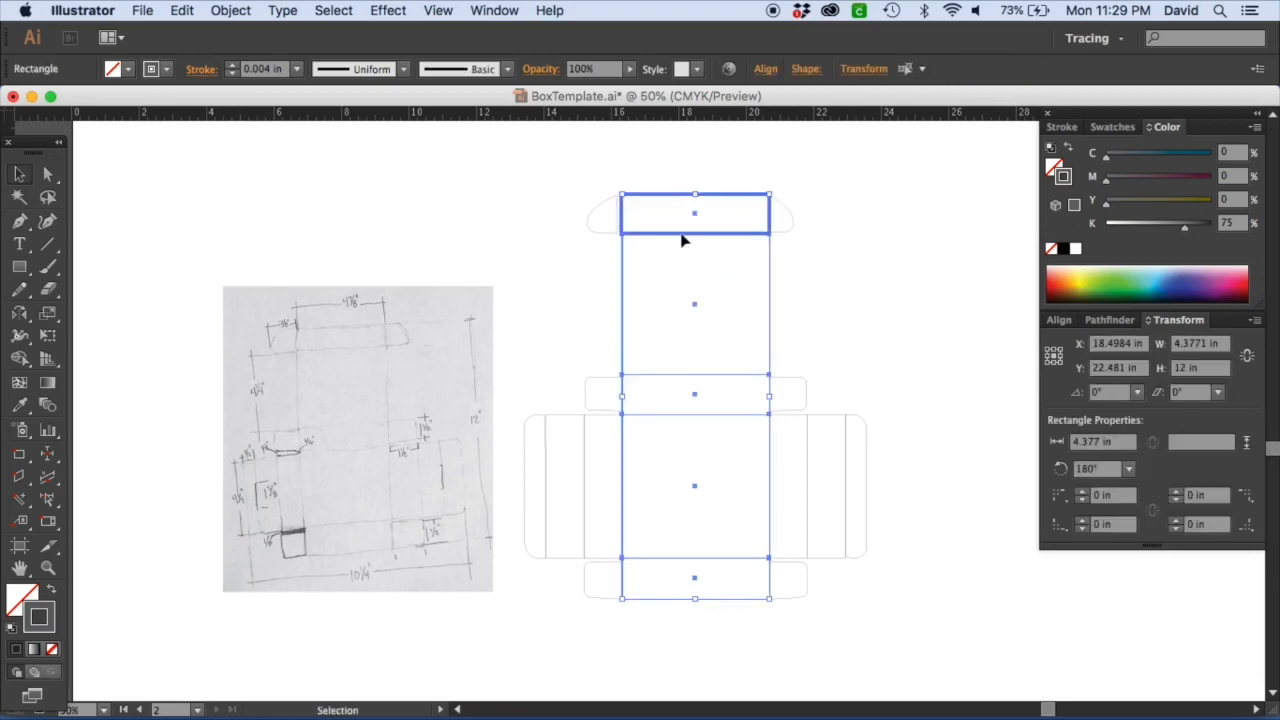
pyautogui.moveTo(360, 716)
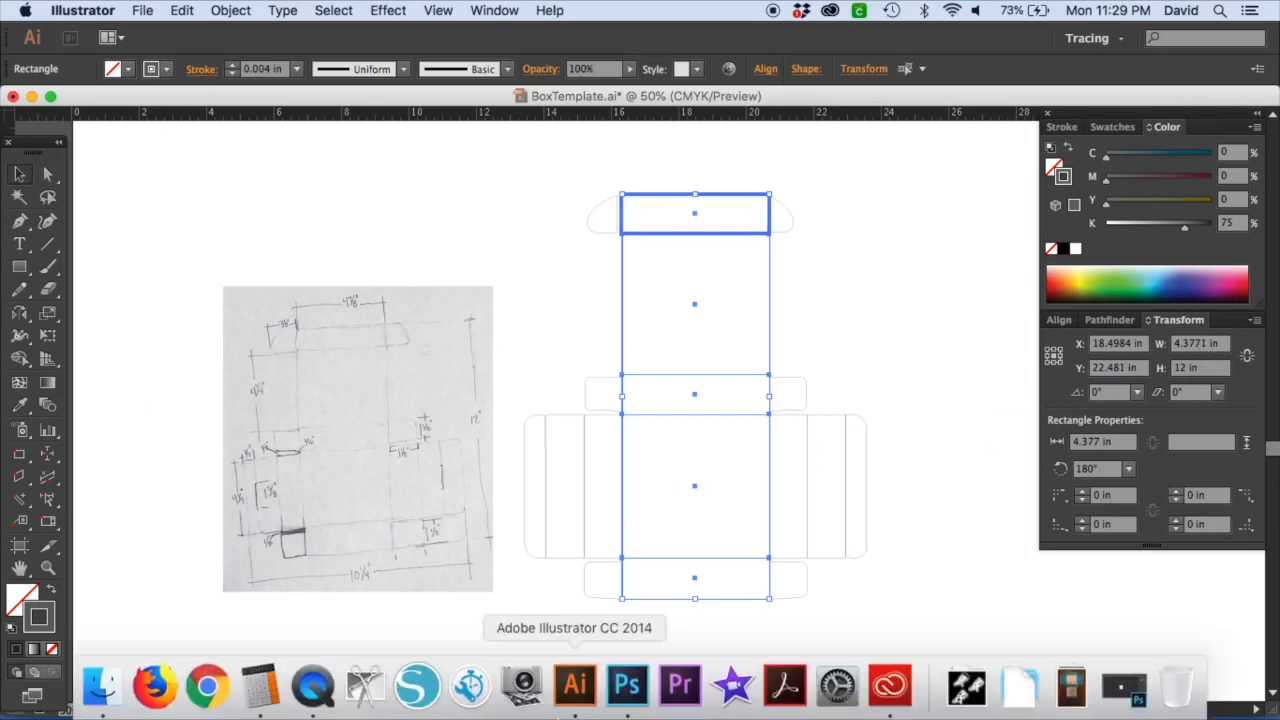
pyautogui.click(260, 686)
pyautogui.click(754, 356)
pyautogui.click(754, 385)
pyautogui.click(920, 341)
pyautogui.click(805, 388)
pyautogui.click(916, 517)
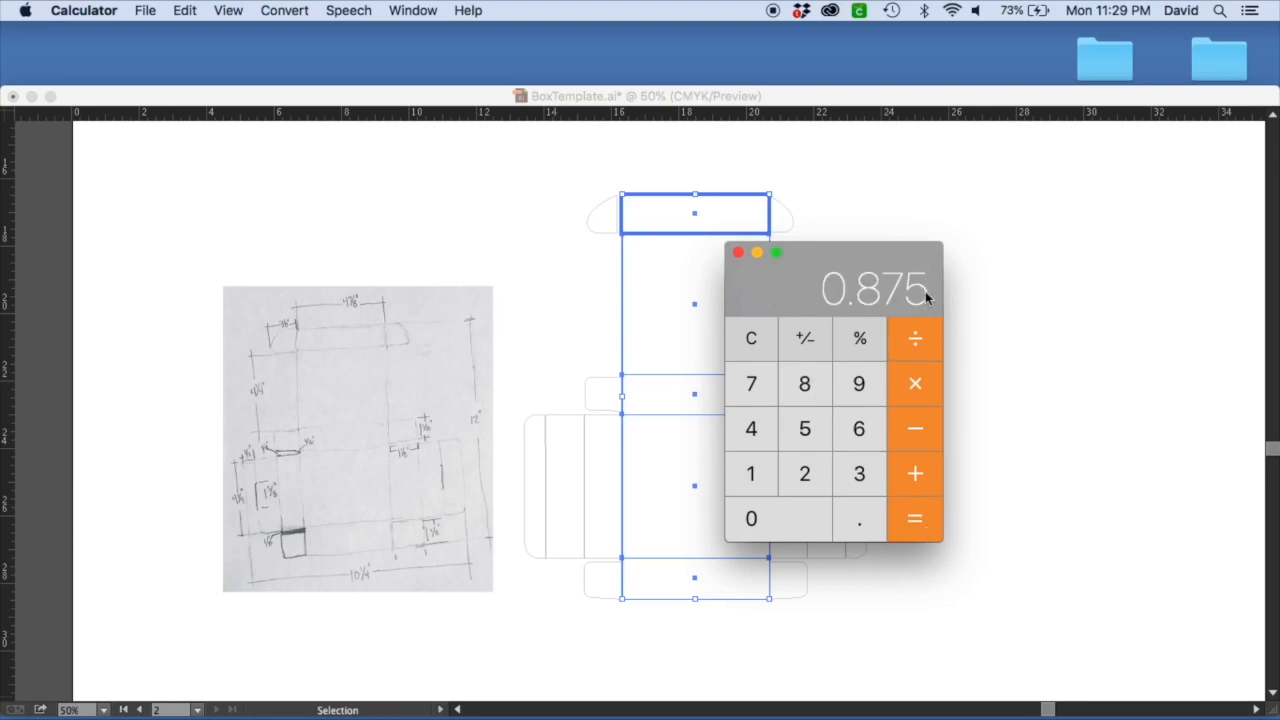
pyautogui.click(999, 307)
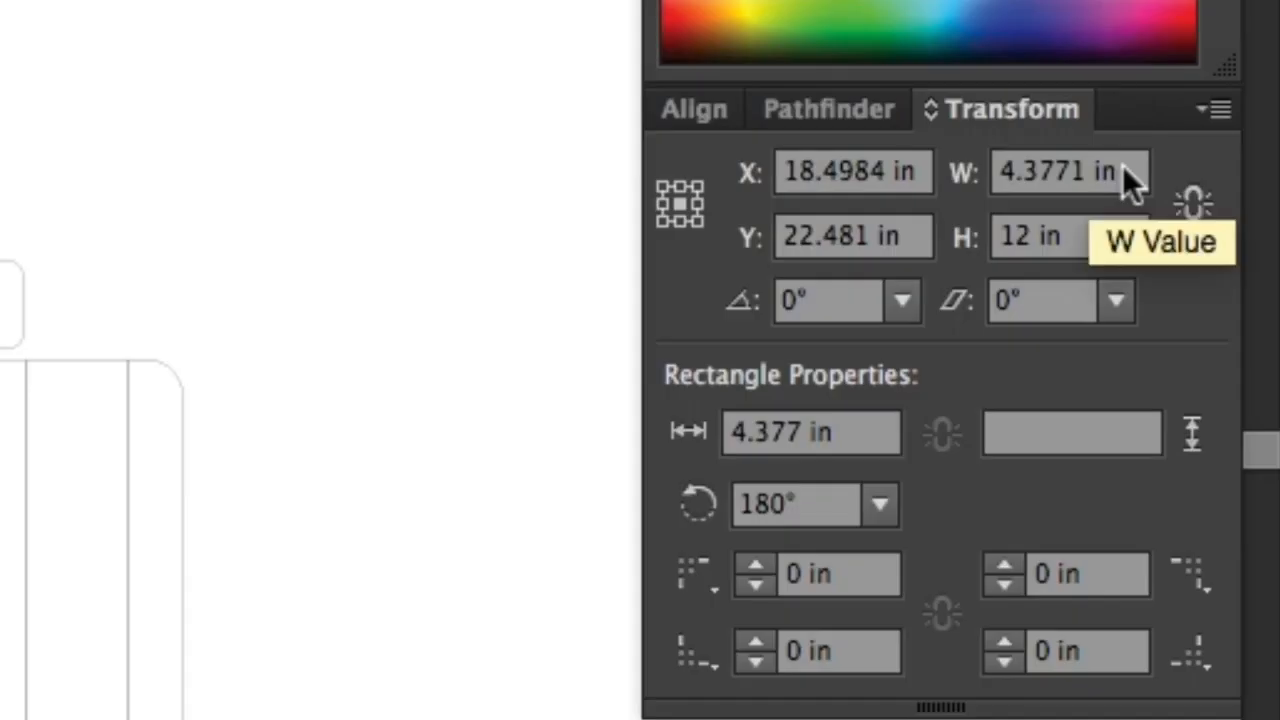
# Set the centre column's width to 4.875 in.
pyautogui.moveTo(1221, 344); pyautogui.dragTo(1186, 346)
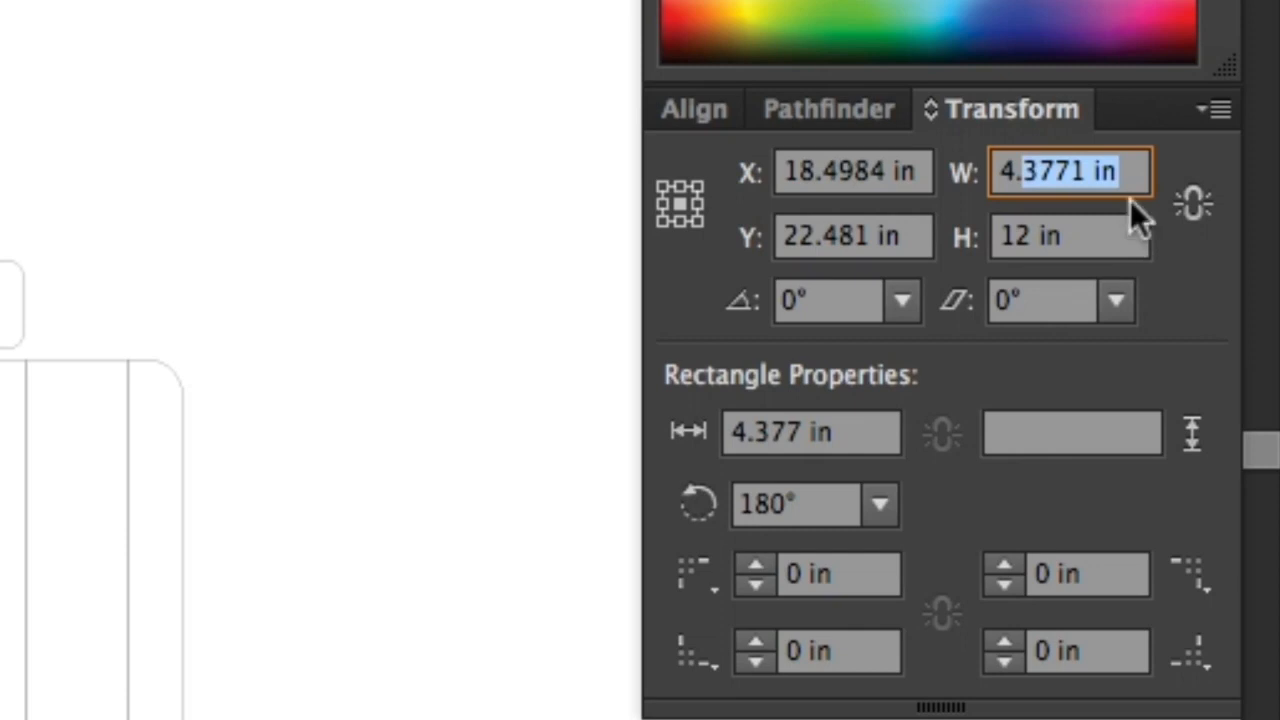
pyautogui.write('875')
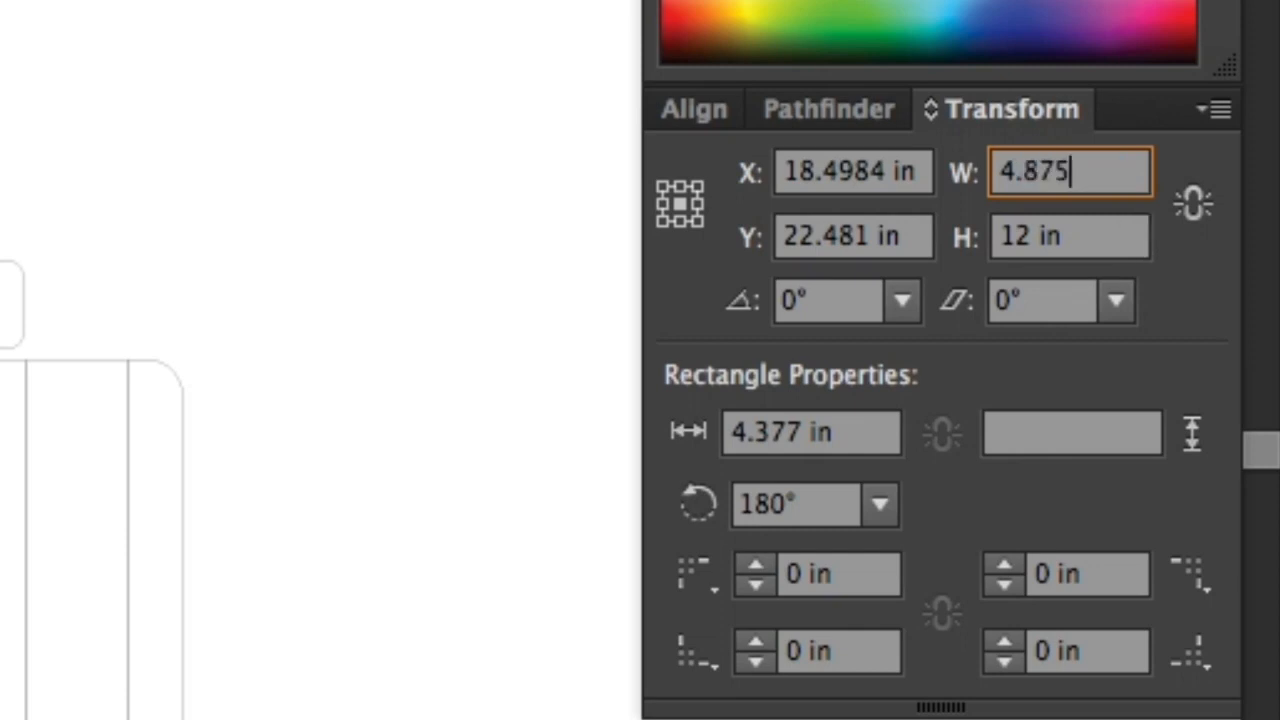
pyautogui.press('Return')
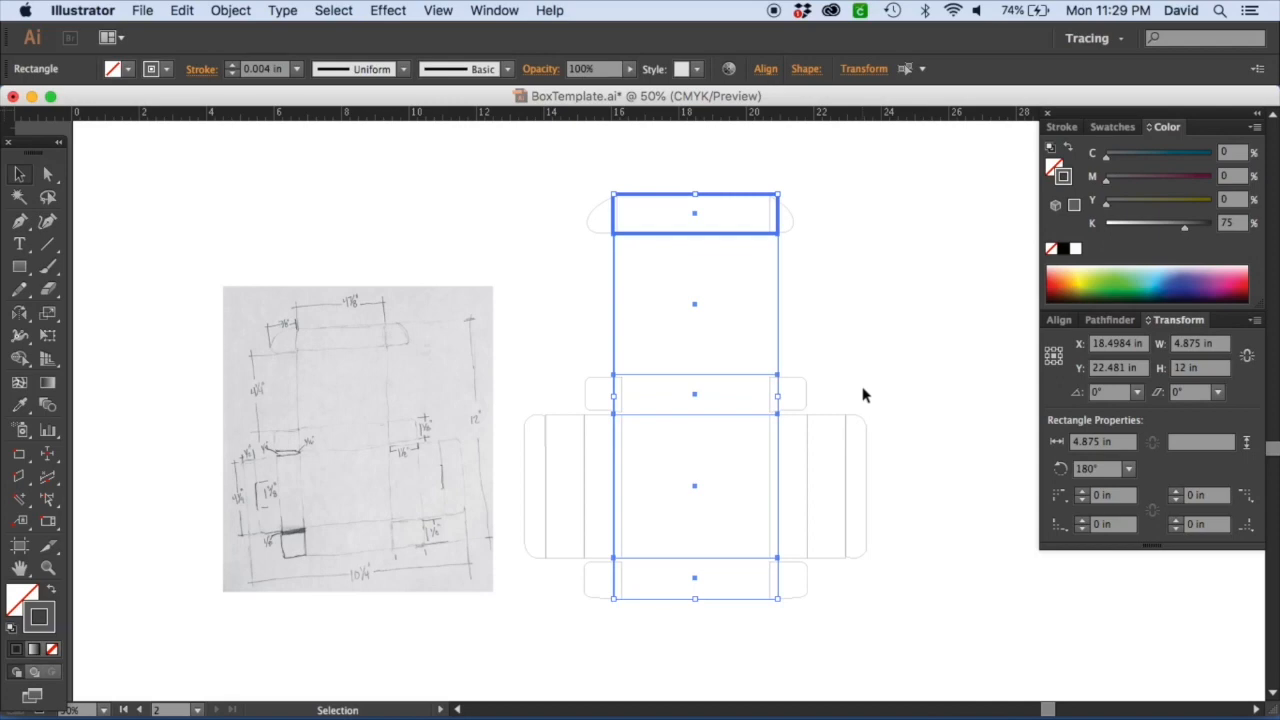
pyautogui.click(131, 291)
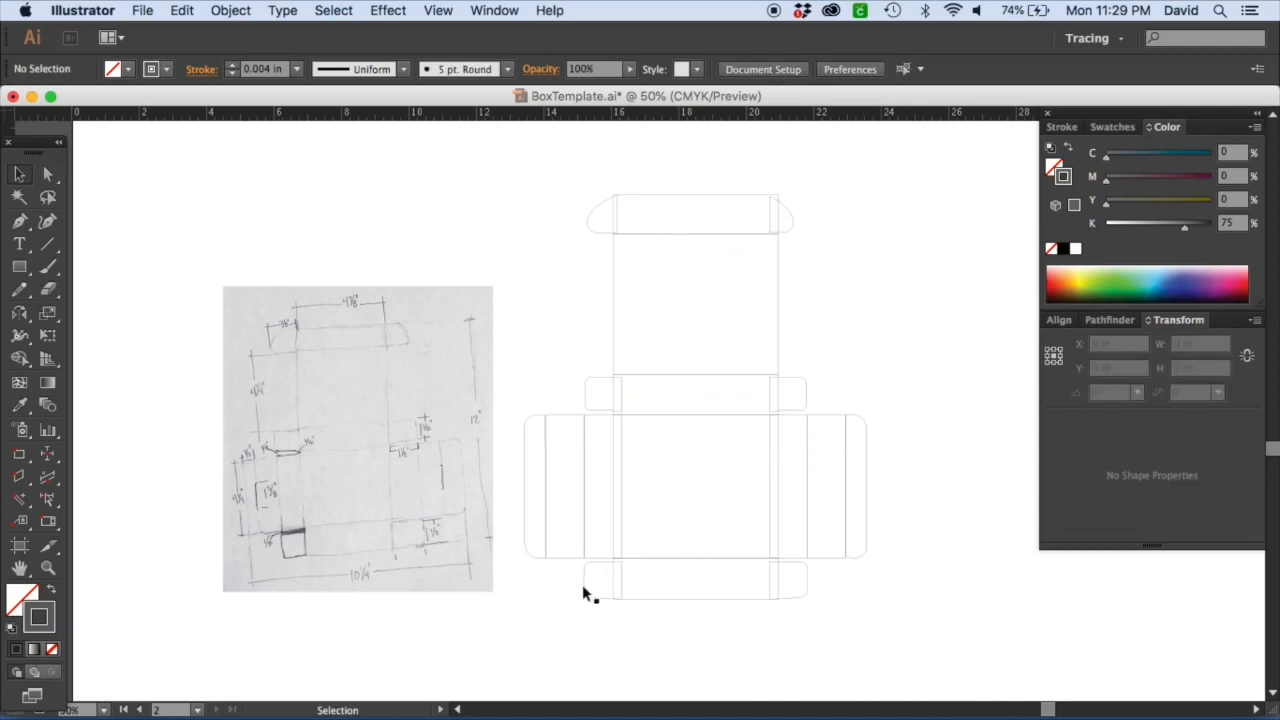
# Group the side panels and flaps on each side of the centre column.
pyautogui.moveTo(595, 609); pyautogui.dragTo(523, 166)
pyautogui.press('super+g')
pyautogui.press('a')
pyautogui.moveTo(786, 190); pyautogui.dragTo(922, 619)
pyautogui.press('v')
pyautogui.moveTo(913, 567); pyautogui.dragTo(624, 340)
pyautogui.click(614, 338)
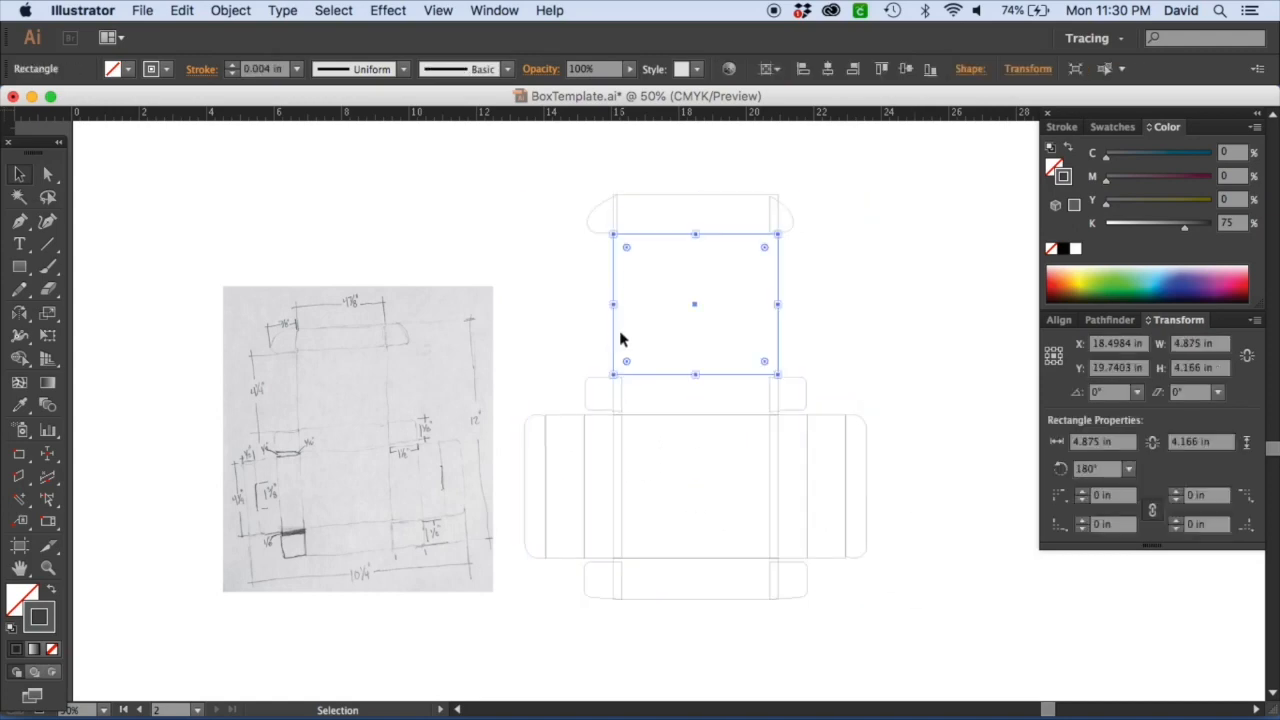
# Distribute the side groups against the widened centre column with 0 in spacing.
pyautogui.moveTo(665, 167); pyautogui.dragTo(716, 631)
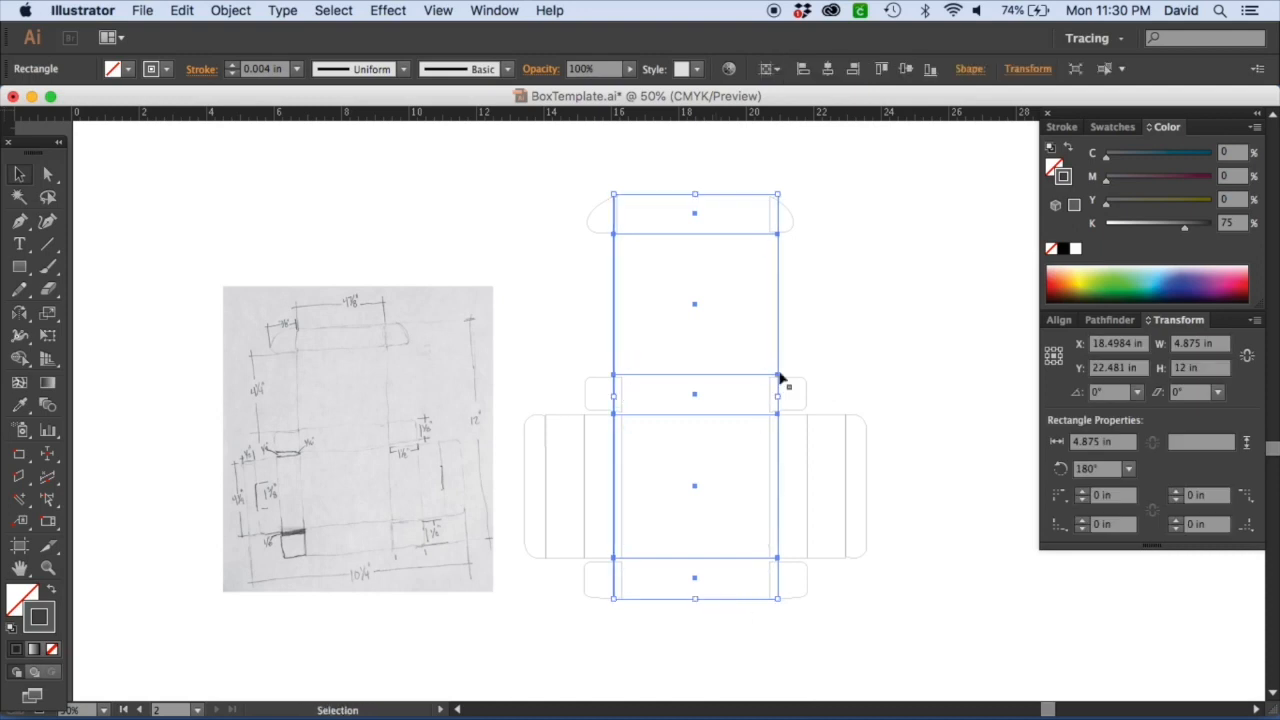
pyautogui.click(867, 447)
pyautogui.click(560, 415)
pyautogui.click(530, 328)
pyautogui.moveTo(568, 347); pyautogui.dragTo(940, 513)
pyautogui.click(706, 375)
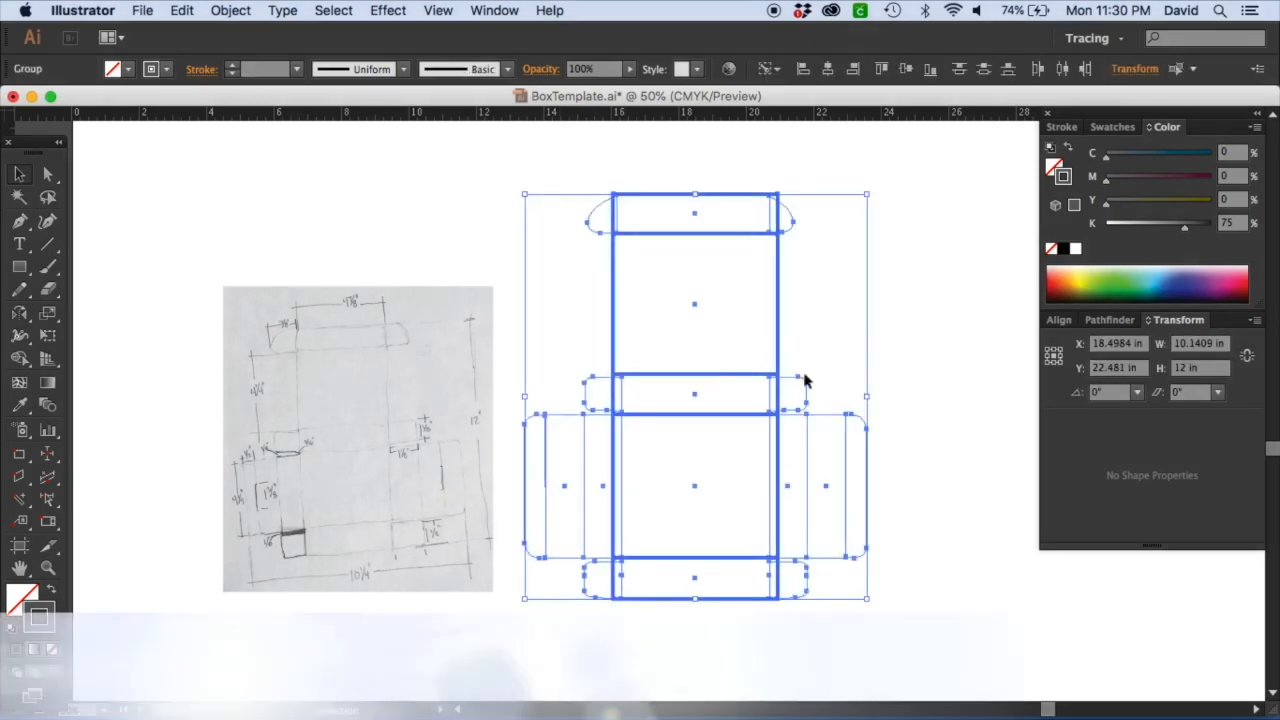
pyautogui.click(1058, 320)
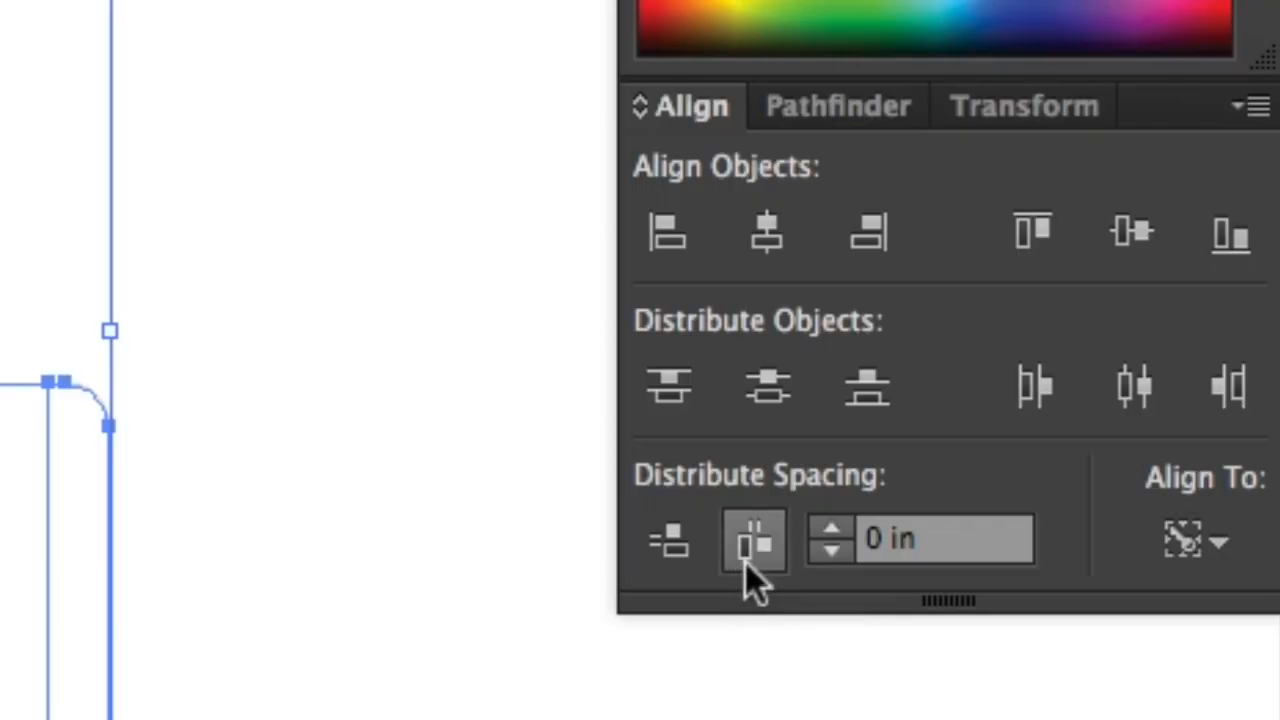
pyautogui.click(1084, 472)
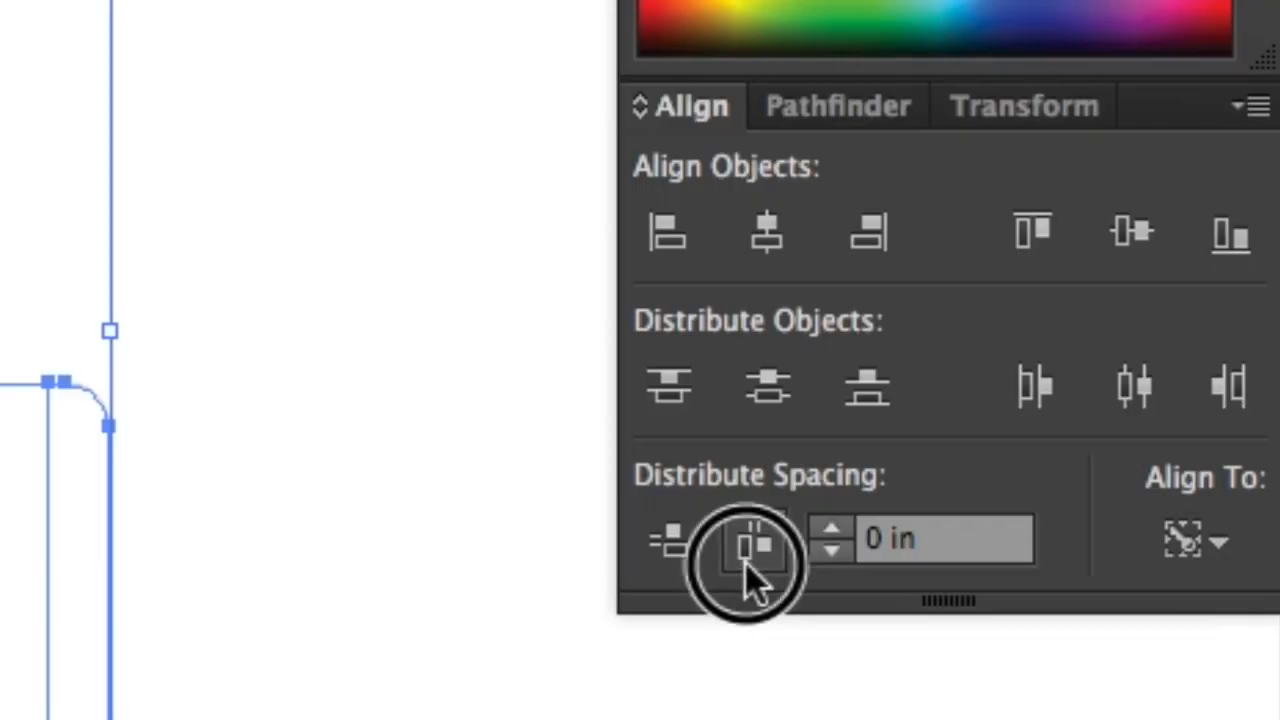
pyautogui.click(482, 704)
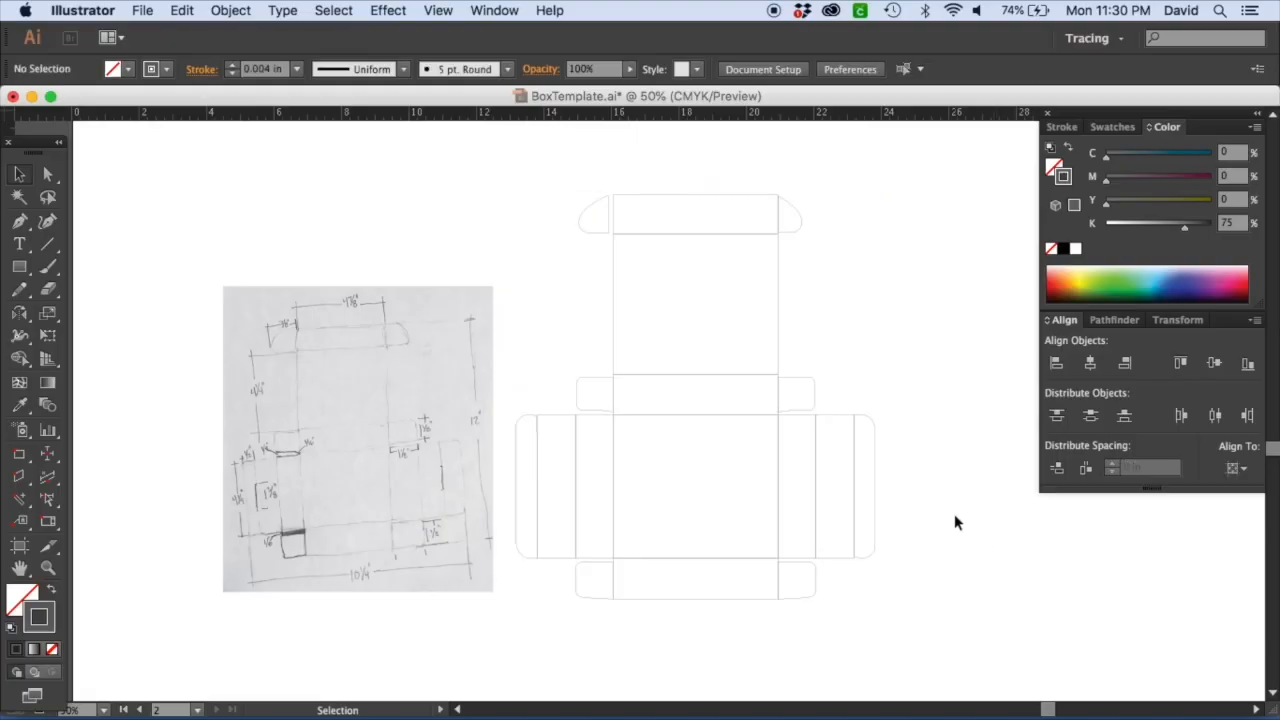
# Zoom in on the top tuck panel and ungroup the left-side group.
pyautogui.press('z')
pyautogui.moveTo(572, 238); pyautogui.dragTo(778, 502)
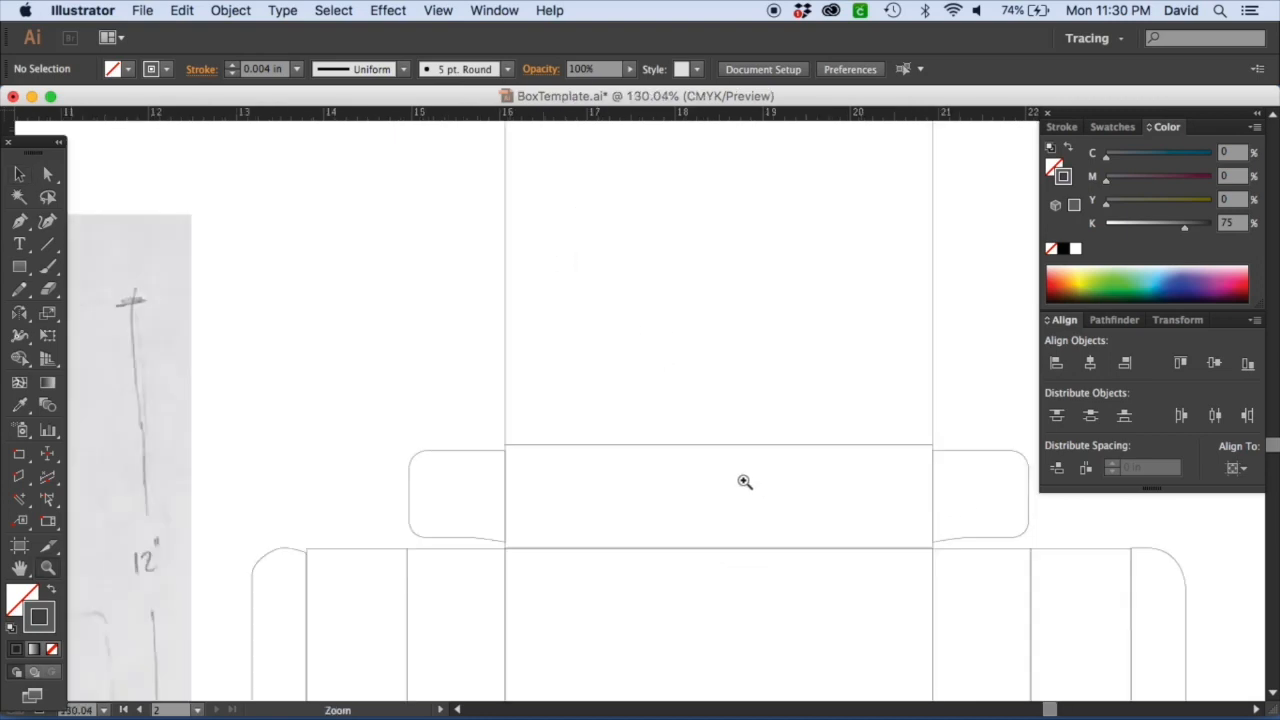
pyautogui.moveTo(586, 227); pyautogui.dragTo(590, 467)
pyautogui.moveTo(533, 553)
pyautogui.mouseDown()
pyautogui.moveTo(651, 180)
pyautogui.moveTo(700, 166)
pyautogui.moveTo(921, 207)
pyautogui.moveTo(757, 206)
pyautogui.moveTo(717, 220)
pyautogui.moveTo(602, 632)
pyautogui.mouseUp()
pyautogui.moveTo(706, 374); pyautogui.dragTo(320, 374)
pyautogui.click(19, 173)
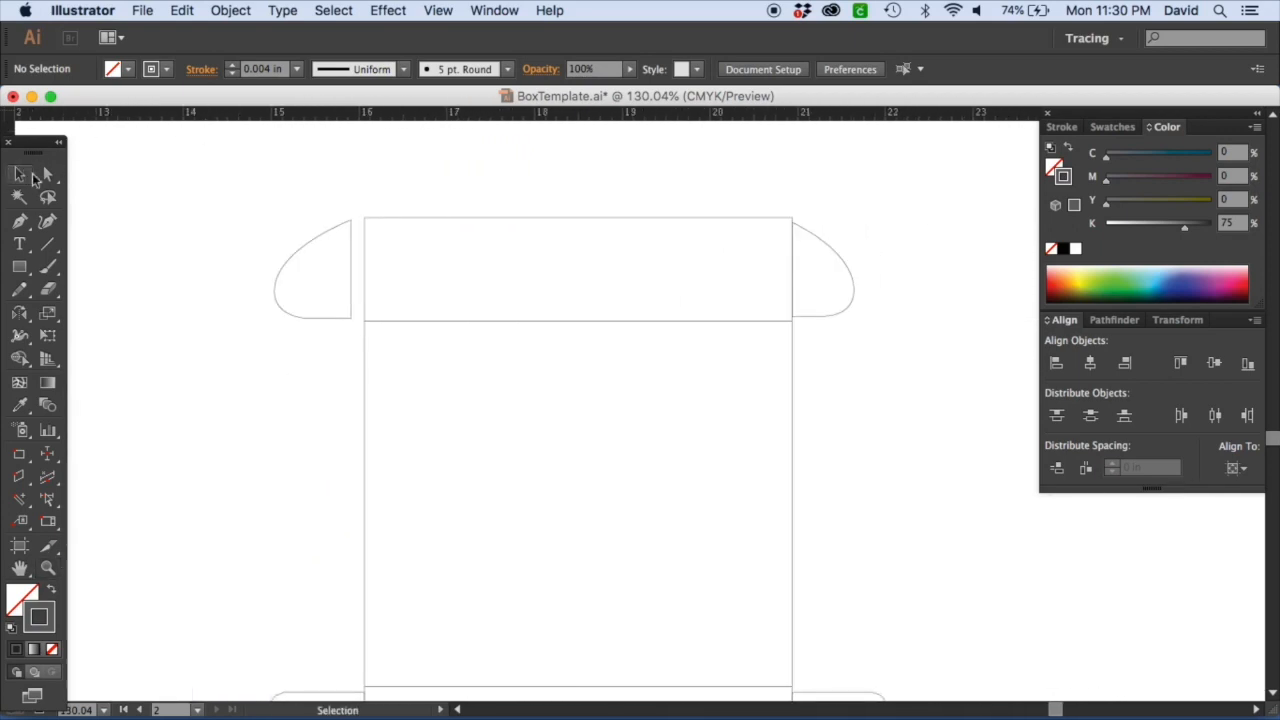
pyautogui.click(315, 324)
pyautogui.rightClick(314, 323)
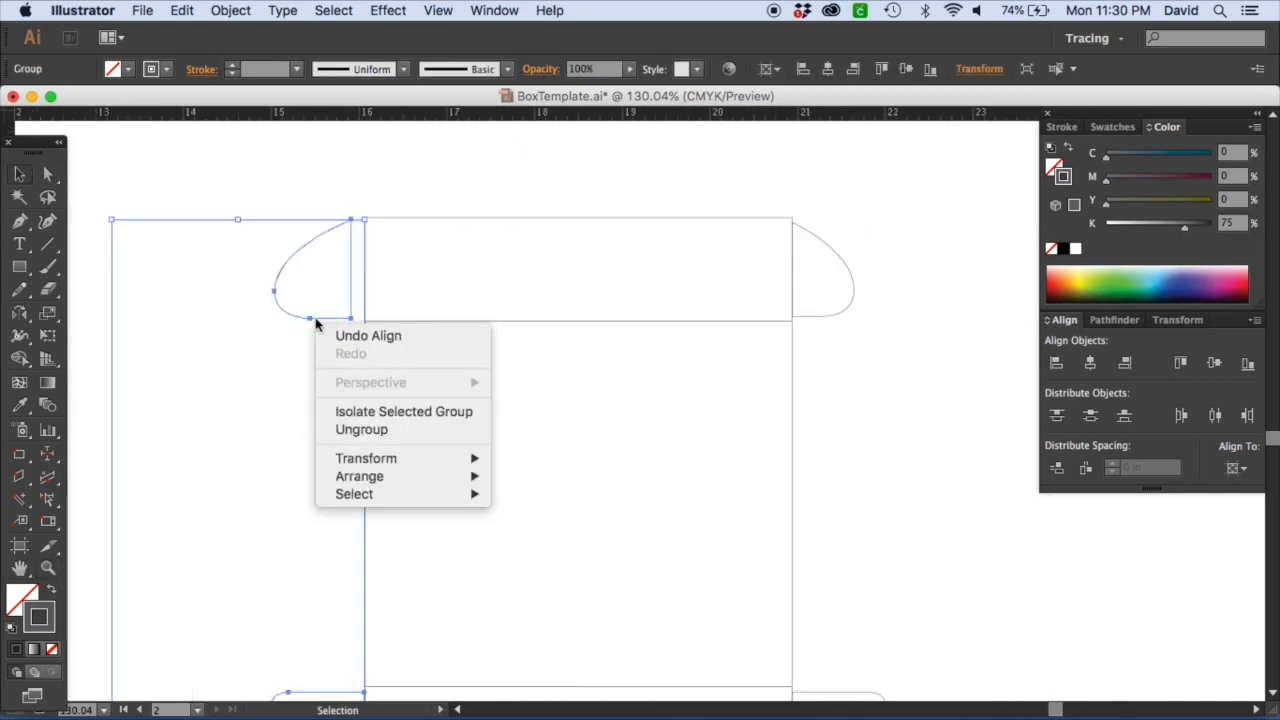
pyautogui.click(361, 429)
pyautogui.click(343, 357)
pyautogui.click(337, 320)
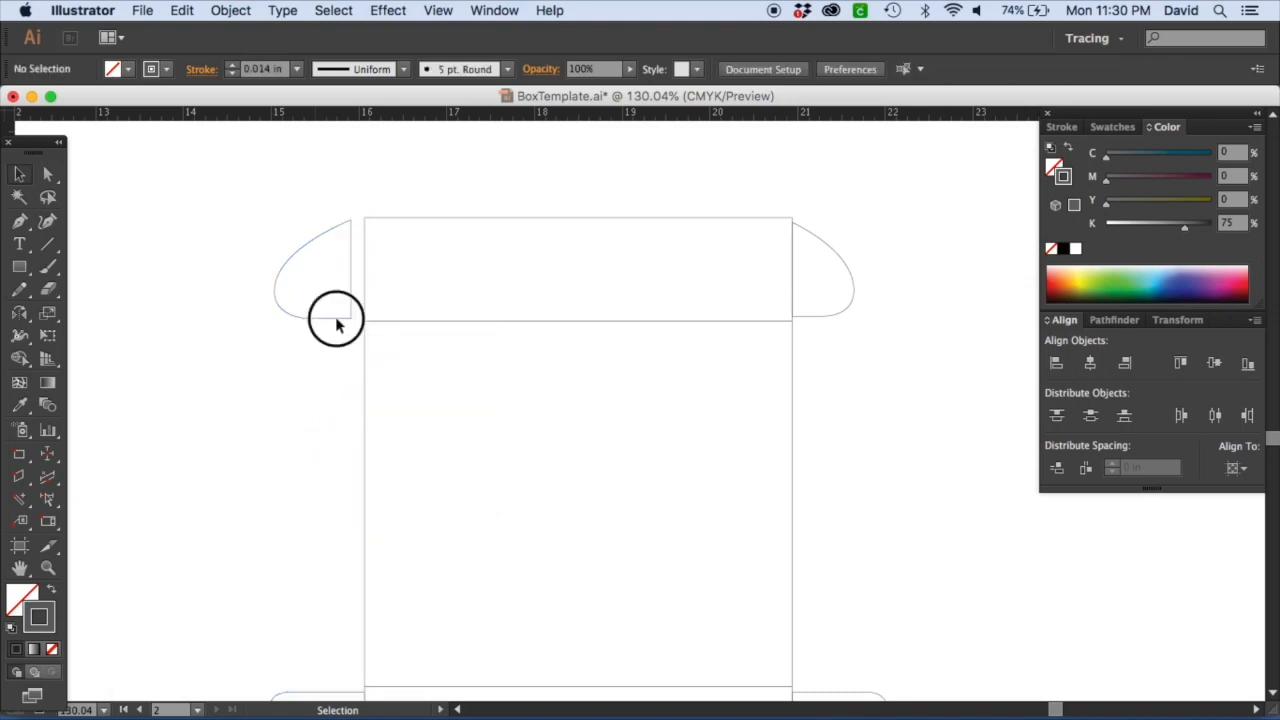
# Copy the left tuck flap across to the right side and delete the old right tuck flap.
pyautogui.moveTo(338, 324); pyautogui.dragTo(740, 330)
pyautogui.click(842, 318)
pyautogui.rightClick(828, 318)
pyautogui.click(866, 430)
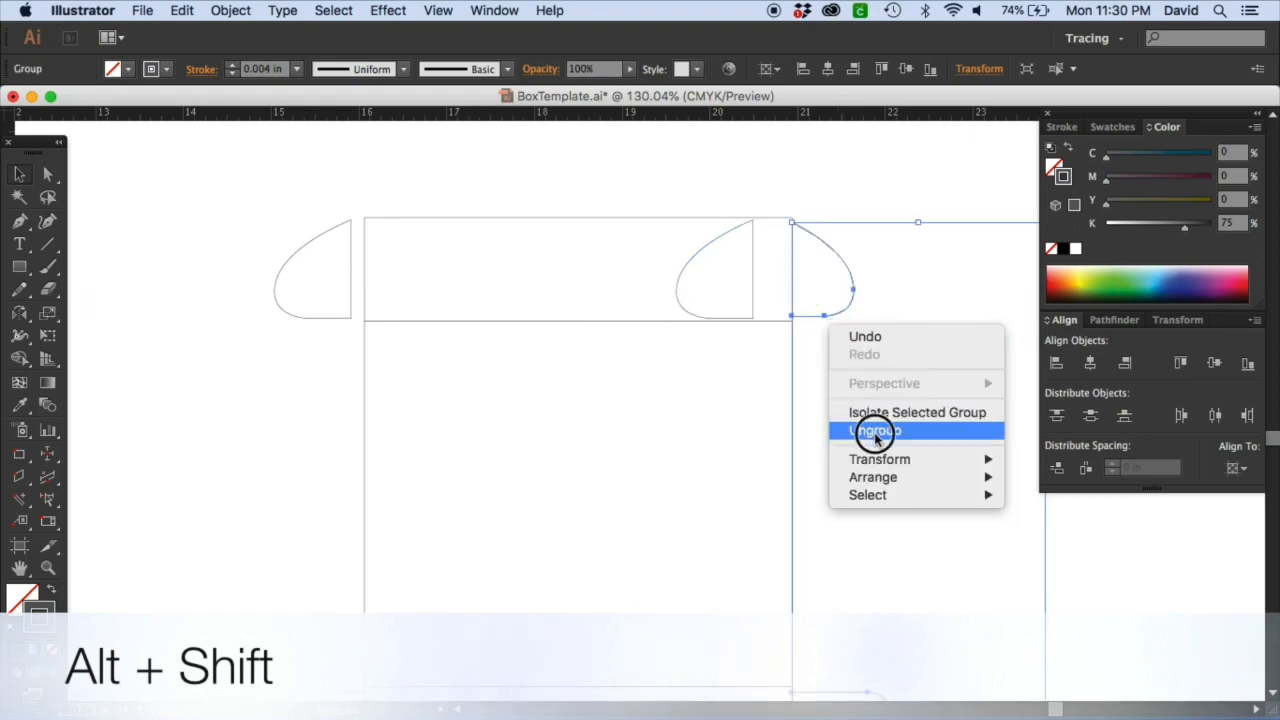
pyautogui.click(858, 185)
pyautogui.click(847, 266)
pyautogui.press('Delete')
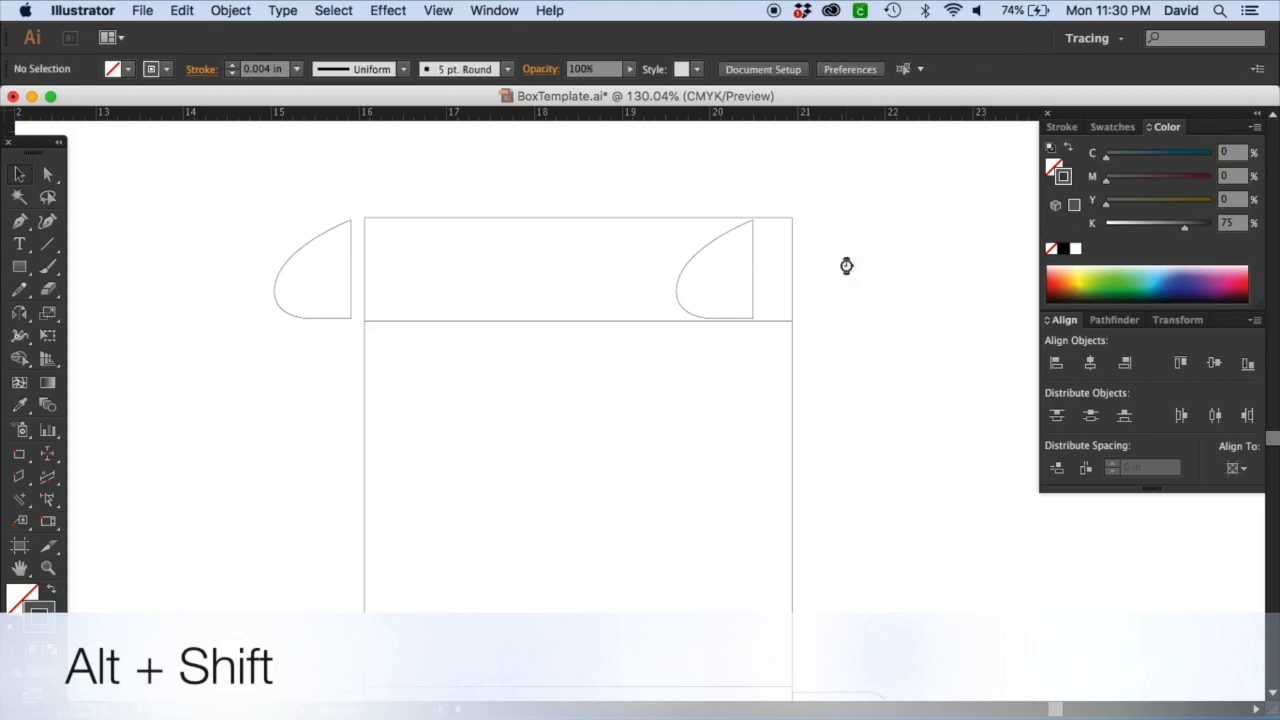
# Move the copied flap to the top panel's right edge and reflect it horizontally with the Reflect tool.
pyautogui.click(680, 286)
pyautogui.click(679, 291)
pyautogui.moveTo(696, 254); pyautogui.dragTo(837, 231)
pyautogui.click(710, 168)
pyautogui.click(718, 245)
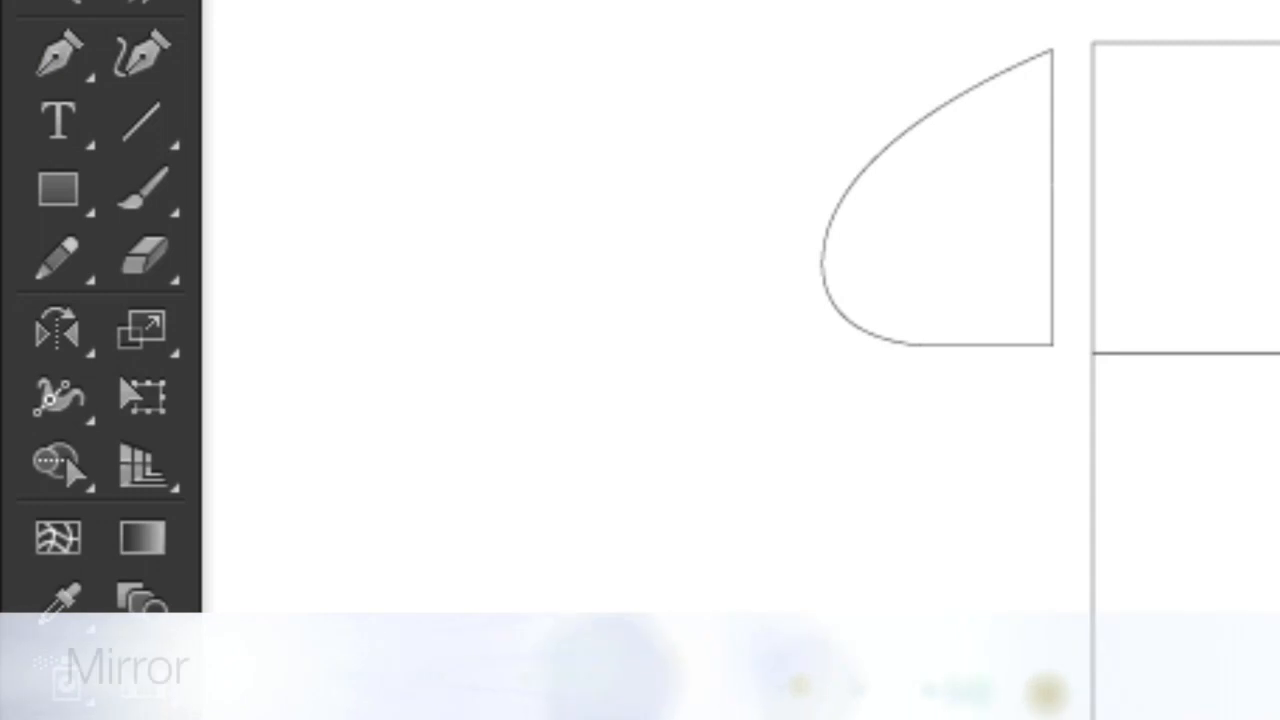
pyautogui.click(60, 335)
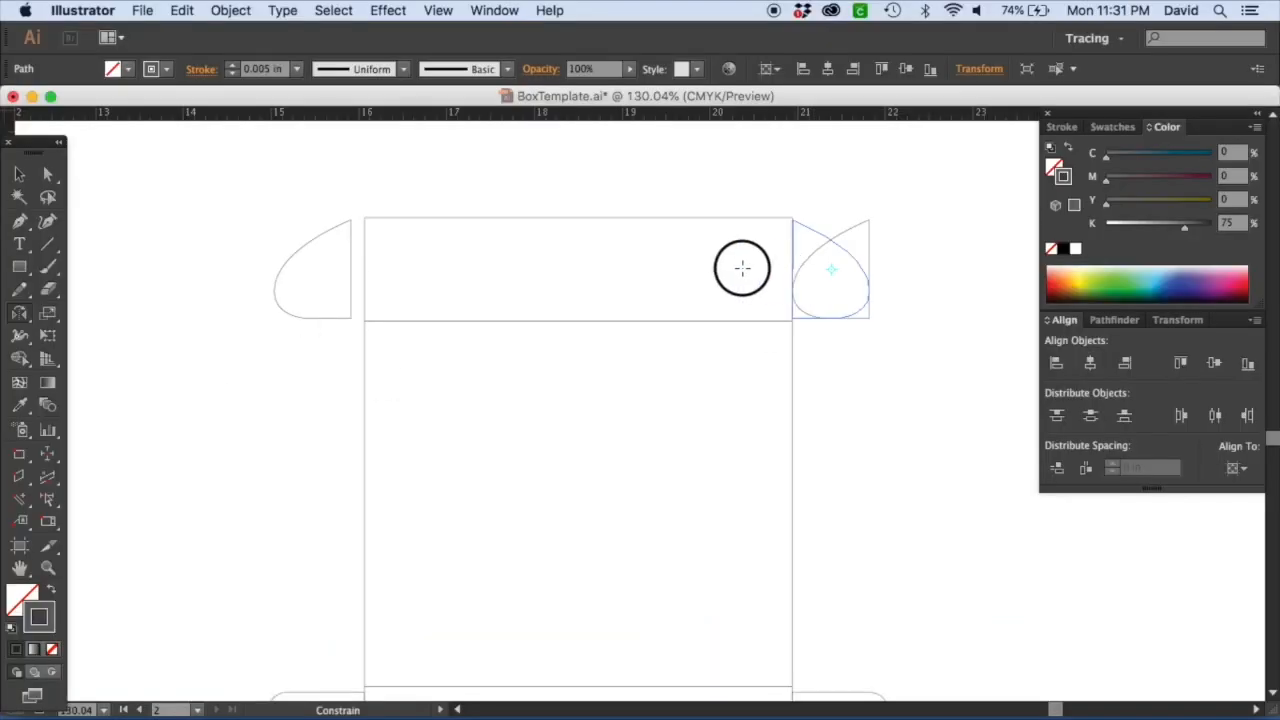
pyautogui.moveTo(741, 268); pyautogui.dragTo(718, 270)
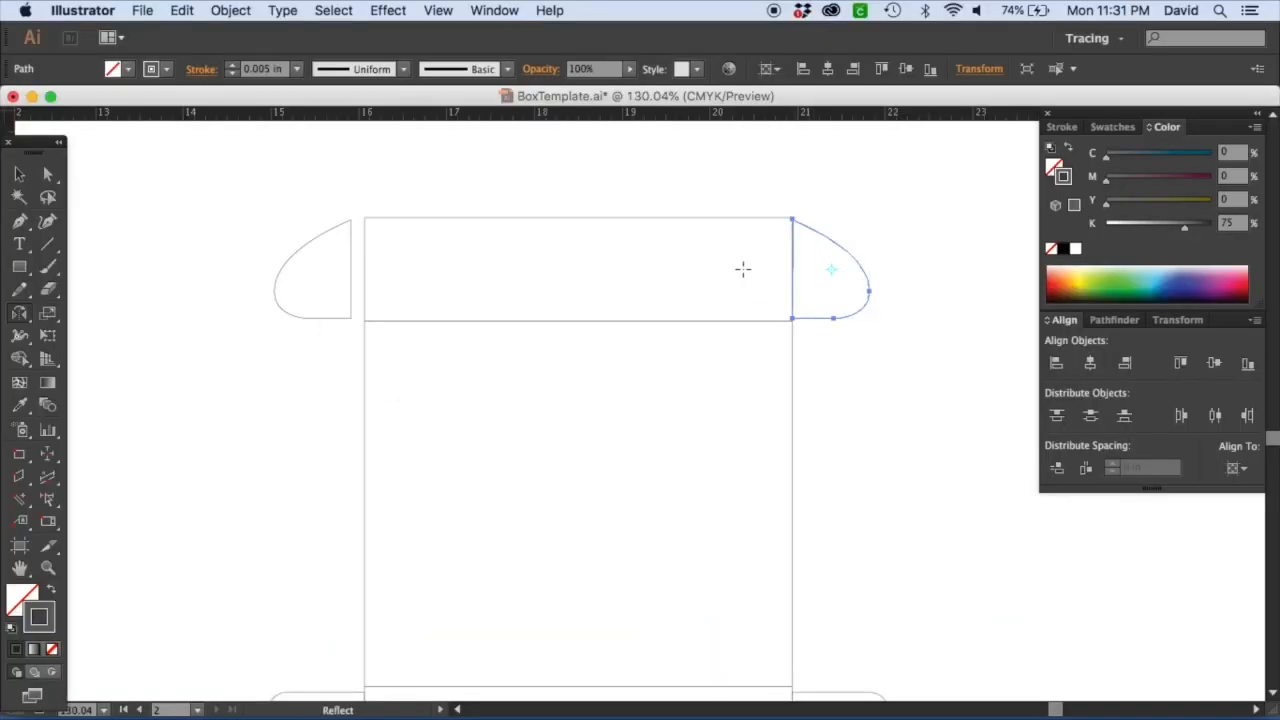
# Distribute both tuck flaps against the top panel with 0 in spacing.
pyautogui.click(19, 174)
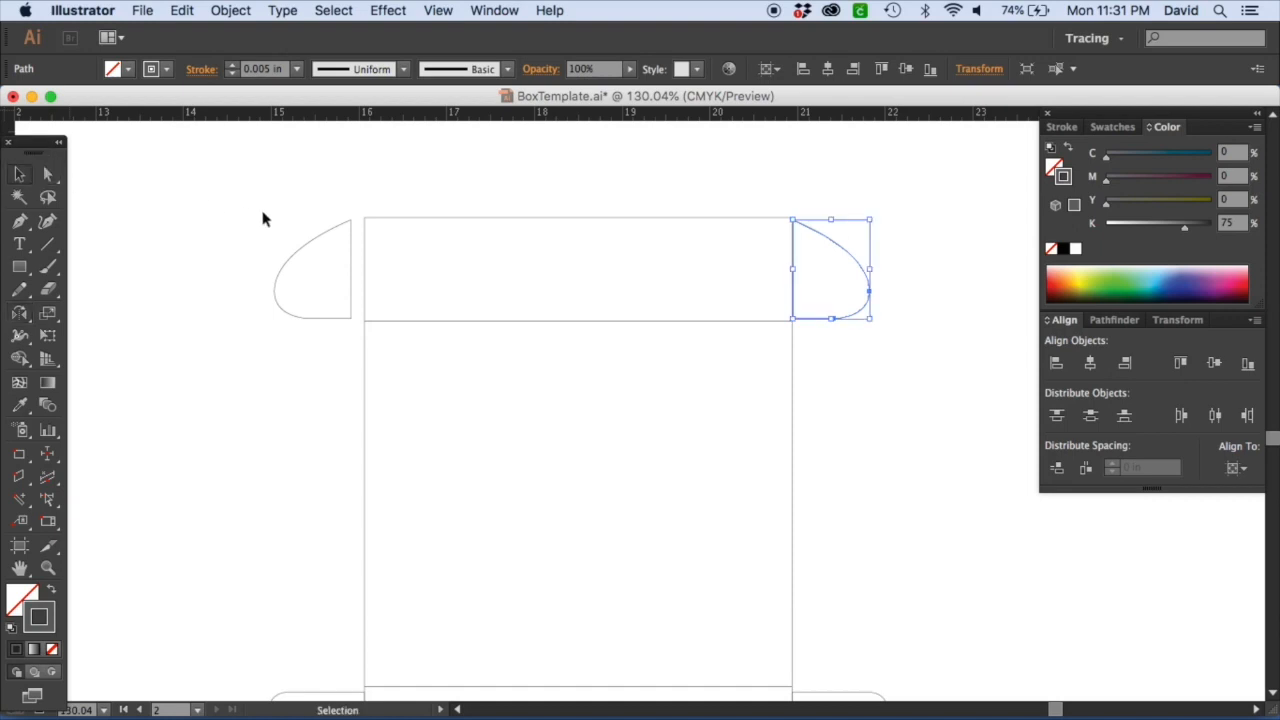
pyautogui.click(297, 256)
pyautogui.moveTo(302, 183); pyautogui.dragTo(807, 259)
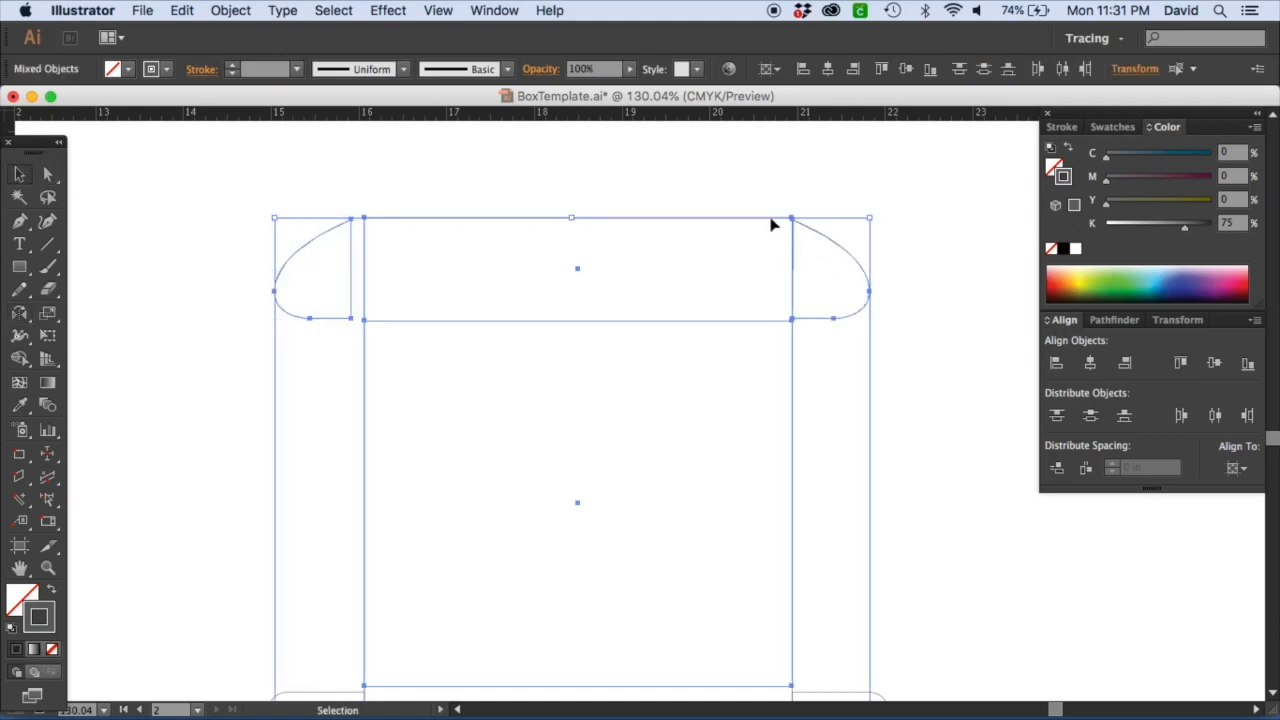
pyautogui.click(627, 196)
pyautogui.click(346, 325)
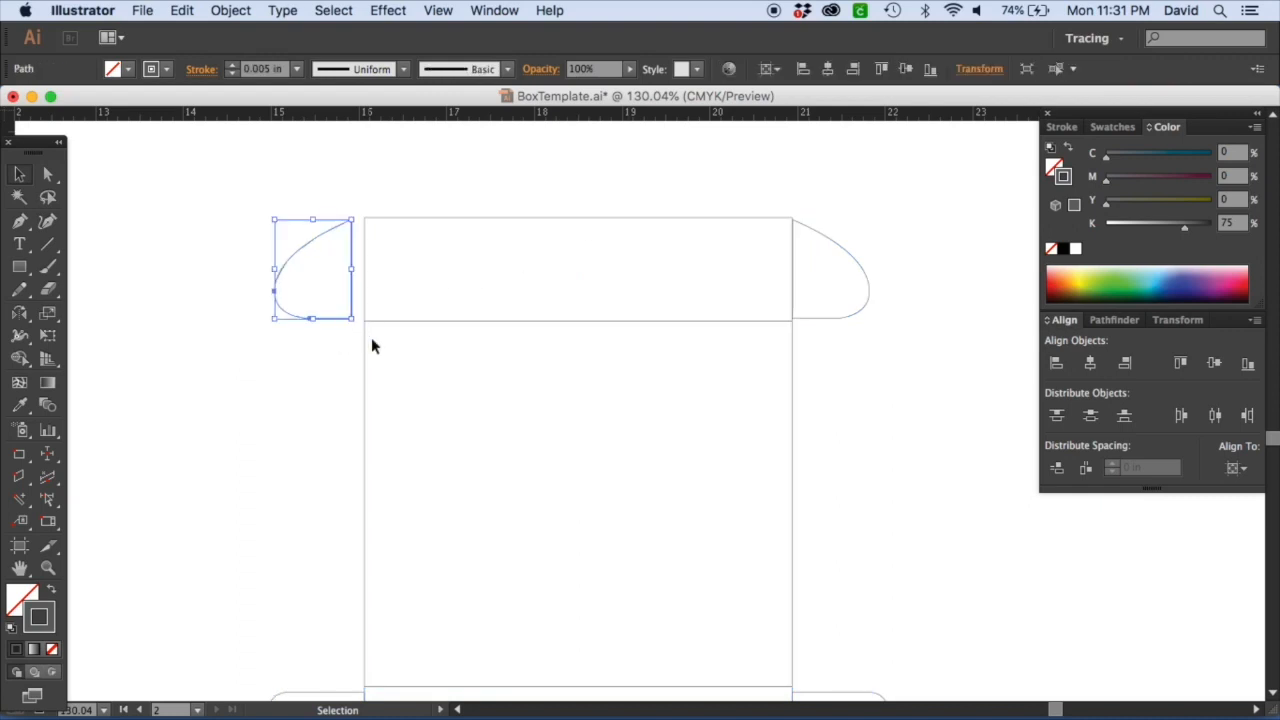
pyautogui.click(366, 349)
pyautogui.click(365, 348)
pyautogui.rightClick(366, 349)
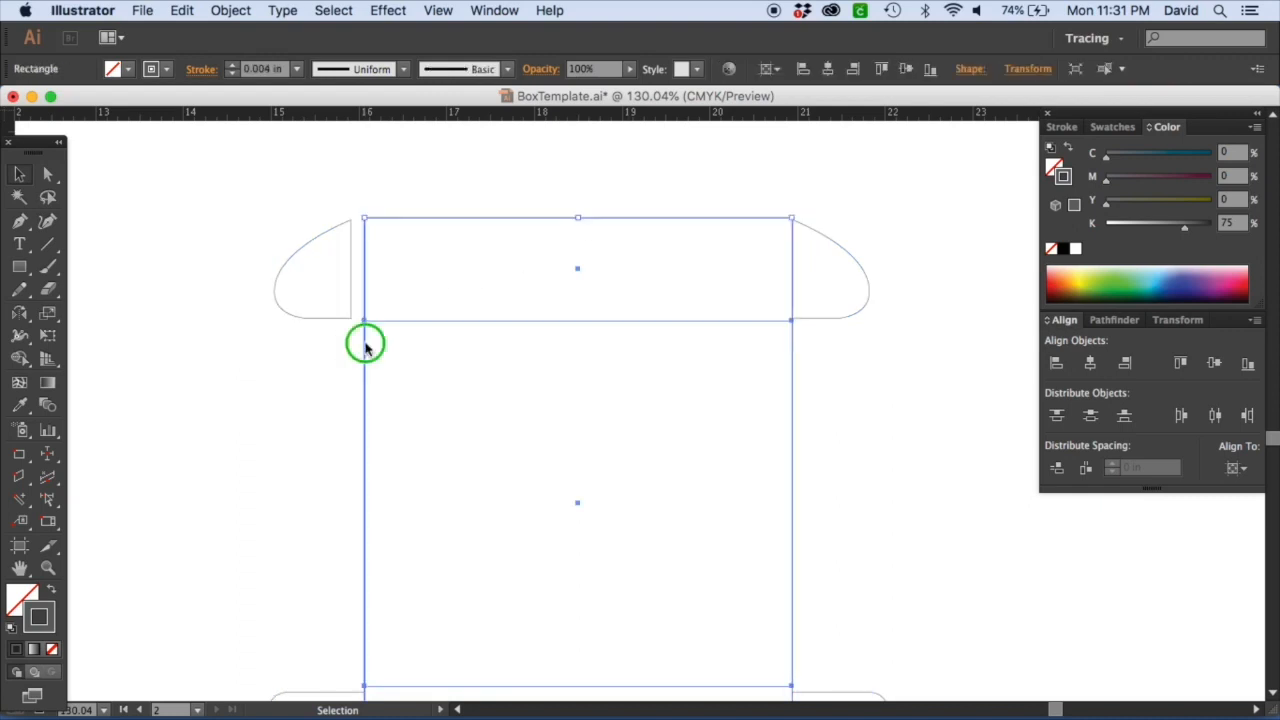
pyautogui.click(395, 452)
pyautogui.click(292, 445)
pyautogui.moveTo(254, 229); pyautogui.dragTo(742, 233)
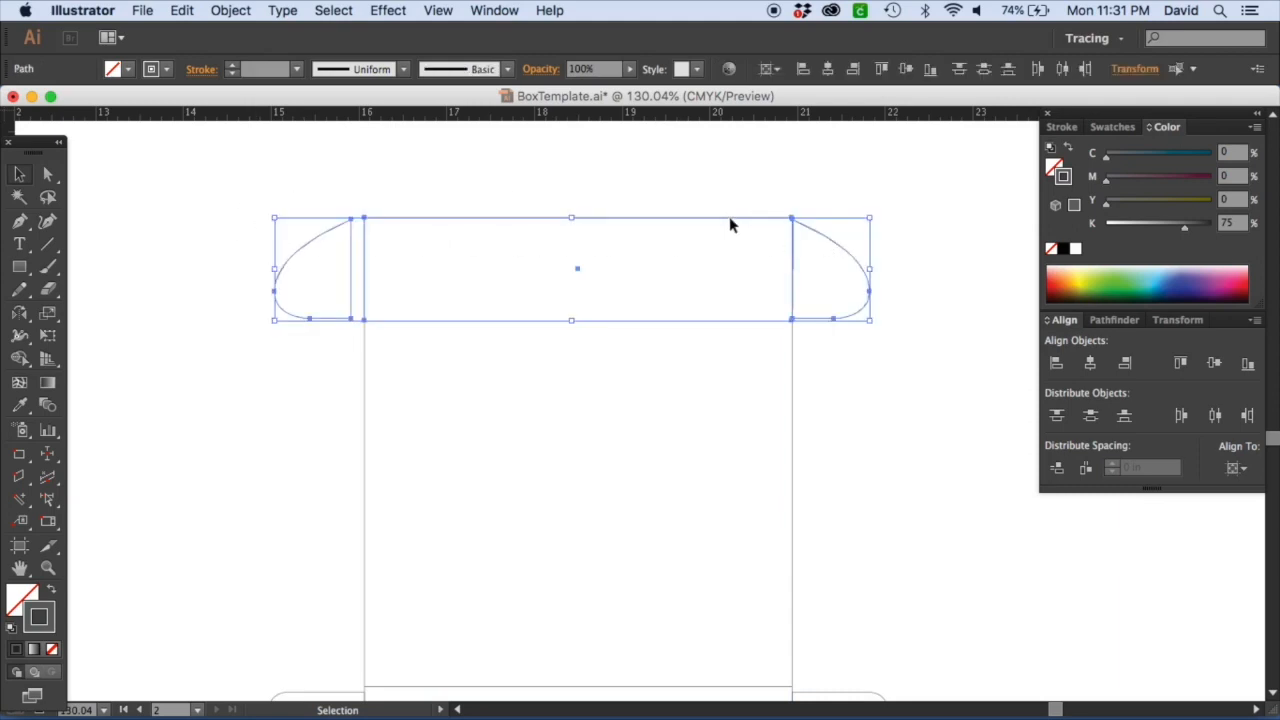
pyautogui.click(729, 218)
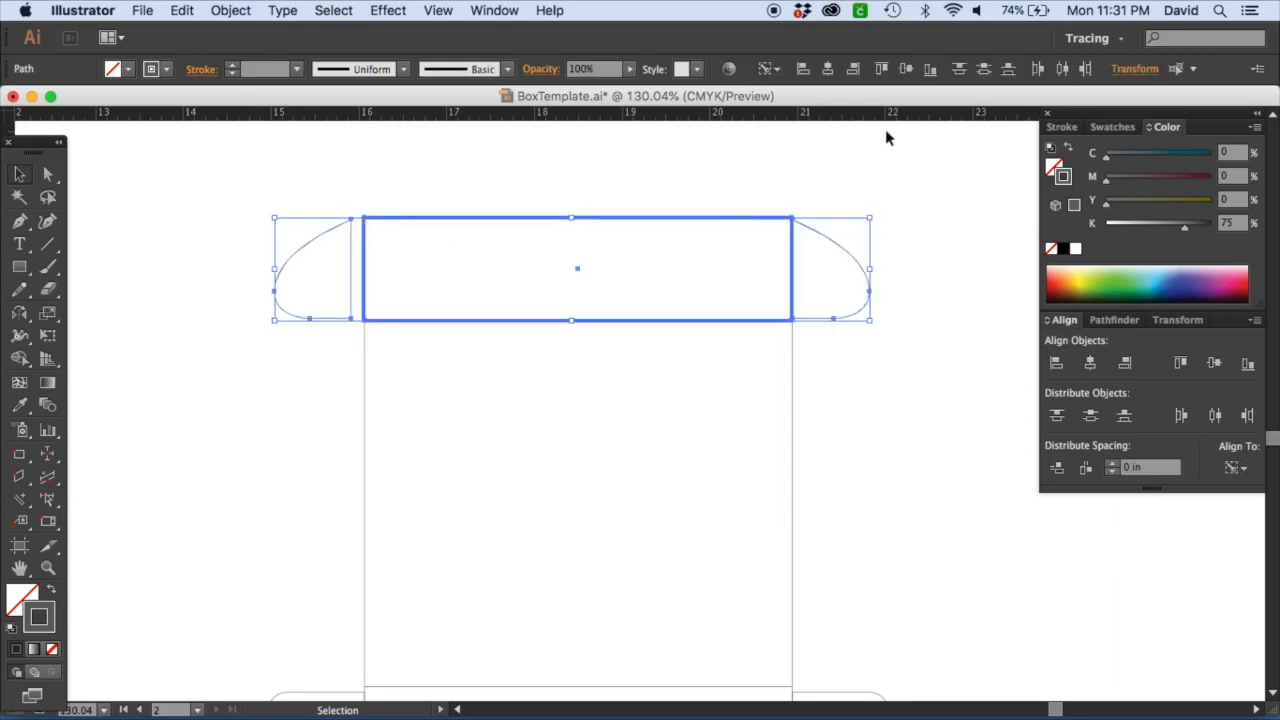
pyautogui.click(1086, 467)
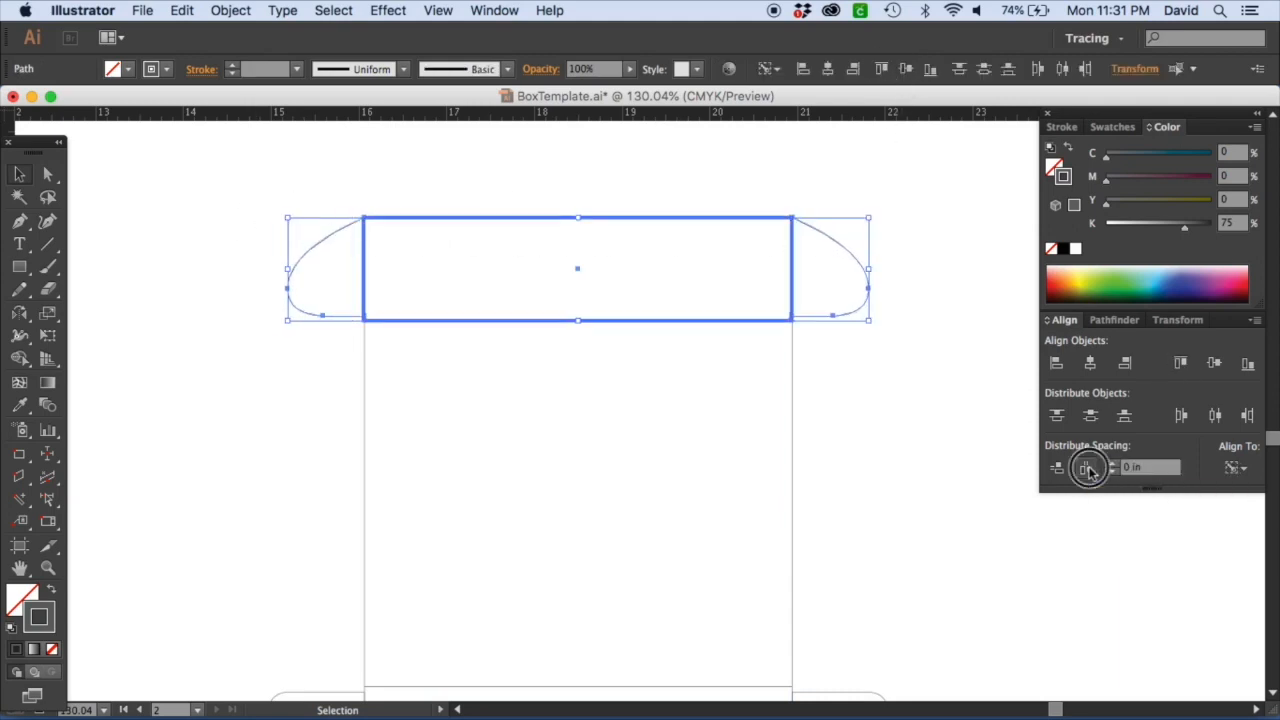
pyautogui.click(887, 451)
# Zoom in to examine where the tuck flaps meet the top panel's edges.
pyautogui.press('space')
pyautogui.moveTo(383, 477)
pyautogui.mouseDown()
pyautogui.moveTo(1080, 274)
pyautogui.moveTo(583, 377)
pyautogui.moveTo(434, 474)
pyautogui.mouseUp()
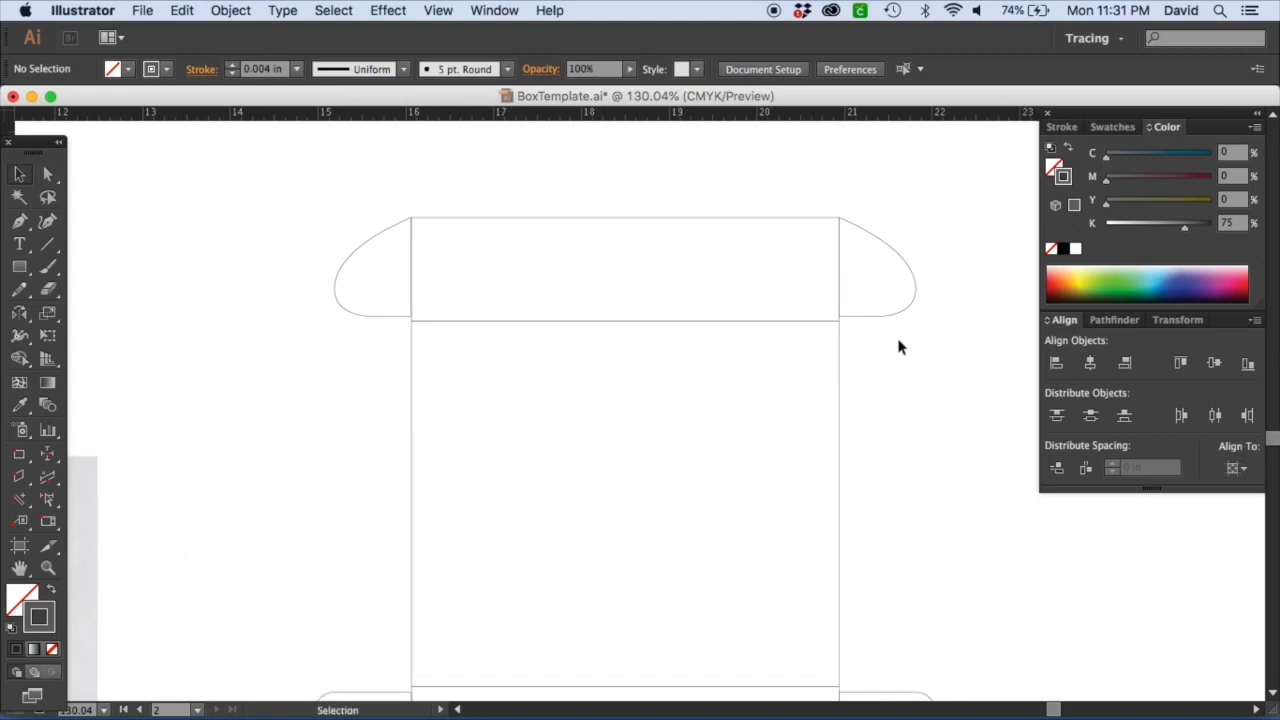
pyautogui.press('z')
pyautogui.moveTo(304, 192); pyautogui.dragTo(974, 429)
pyautogui.click(20, 178)
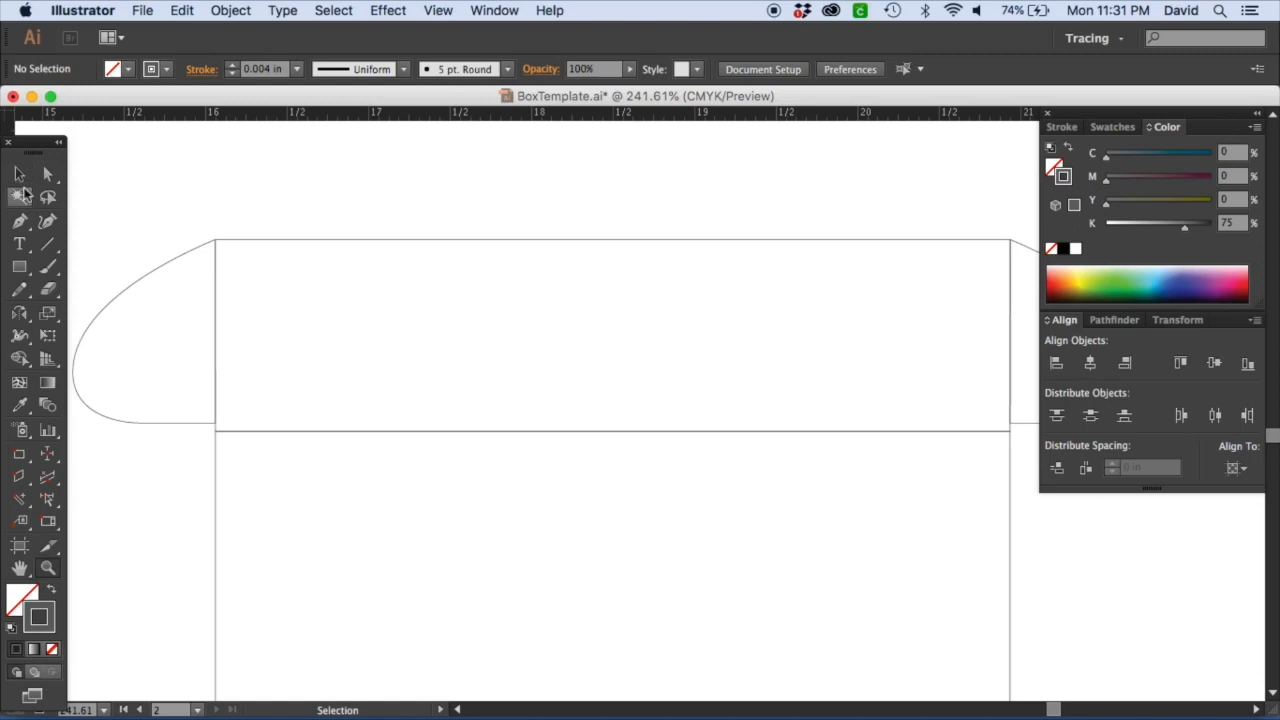
pyautogui.click(190, 431)
pyautogui.moveTo(145, 424); pyautogui.dragTo(142, 437)
pyautogui.click(152, 459)
pyautogui.press('space')
pyautogui.moveTo(640, 360); pyautogui.dragTo(134, 368)
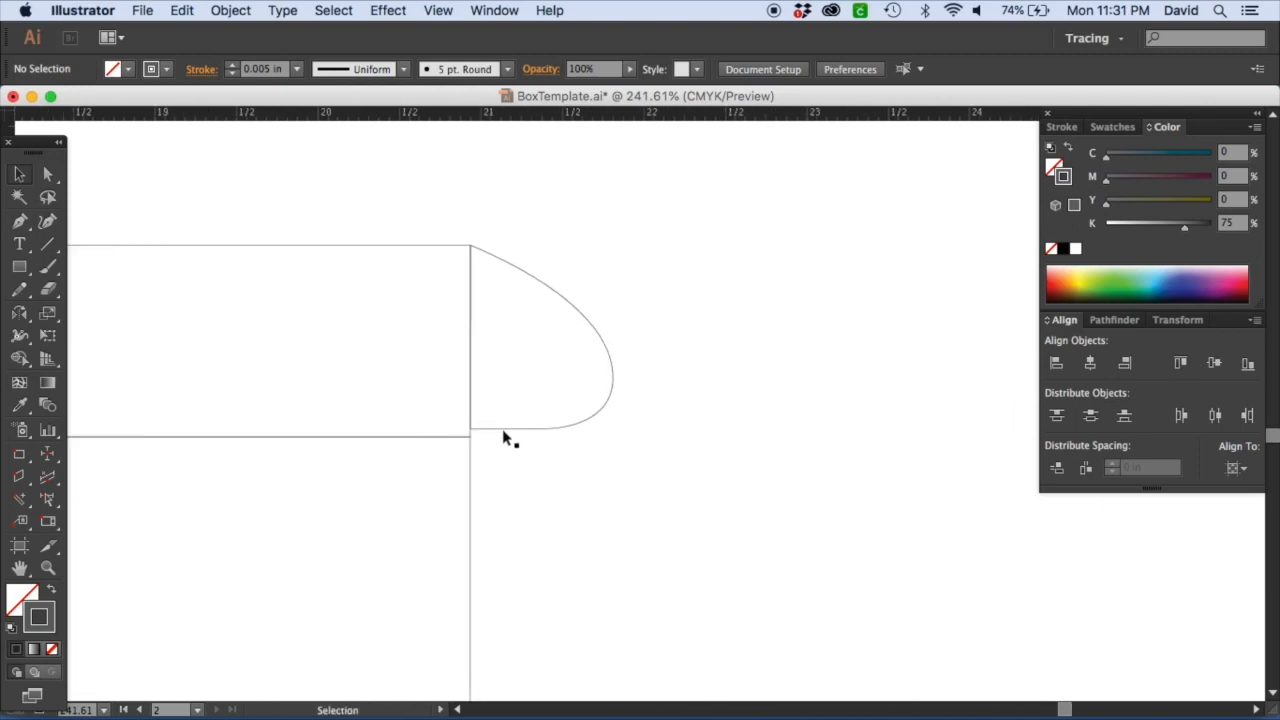
pyautogui.press('space')
pyautogui.moveTo(248, 400); pyautogui.dragTo(818, 368)
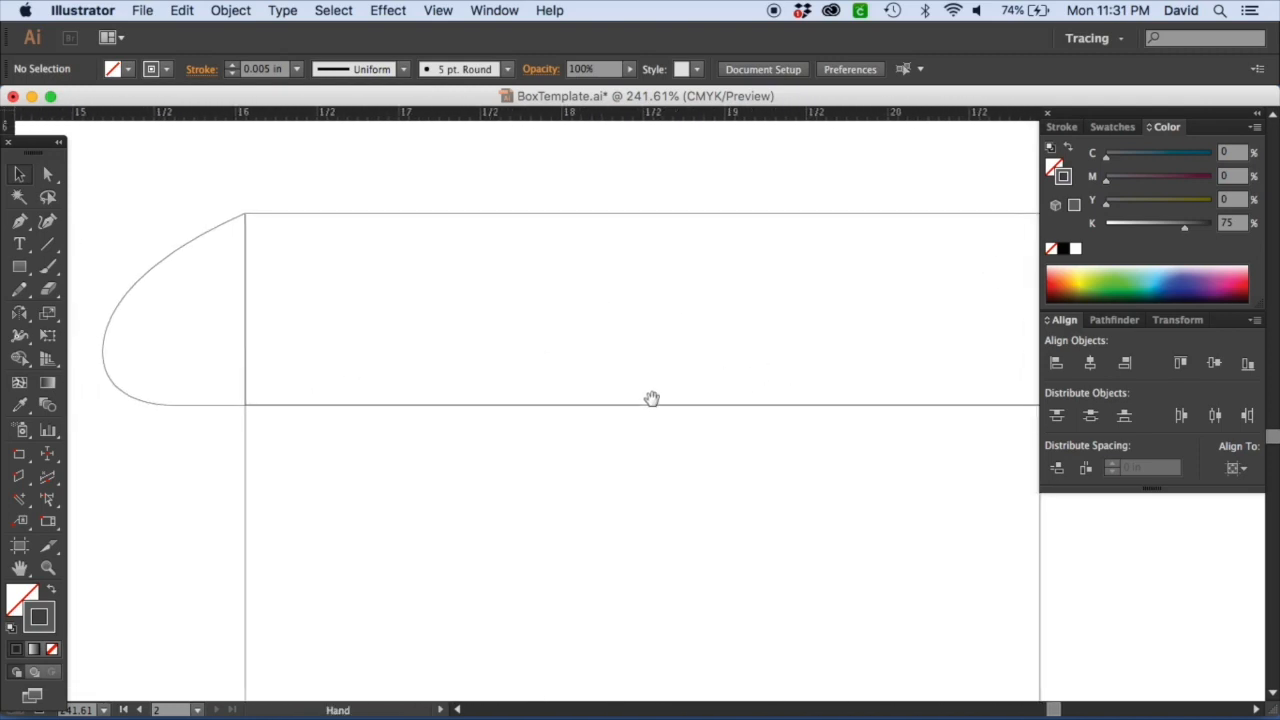
# Undo the last adjustment to the tuck flaps.
pyautogui.moveTo(169, 378); pyautogui.dragTo(269, 392)
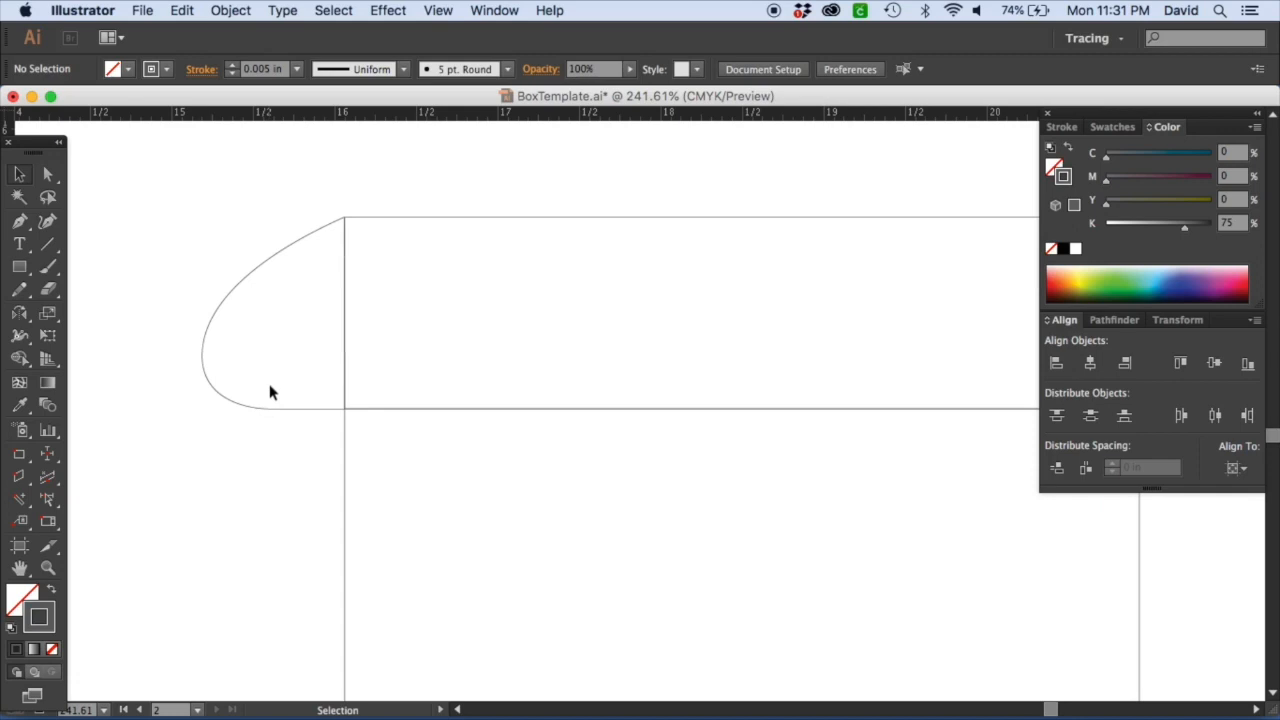
pyautogui.press('super+z')
pyautogui.click(285, 454)
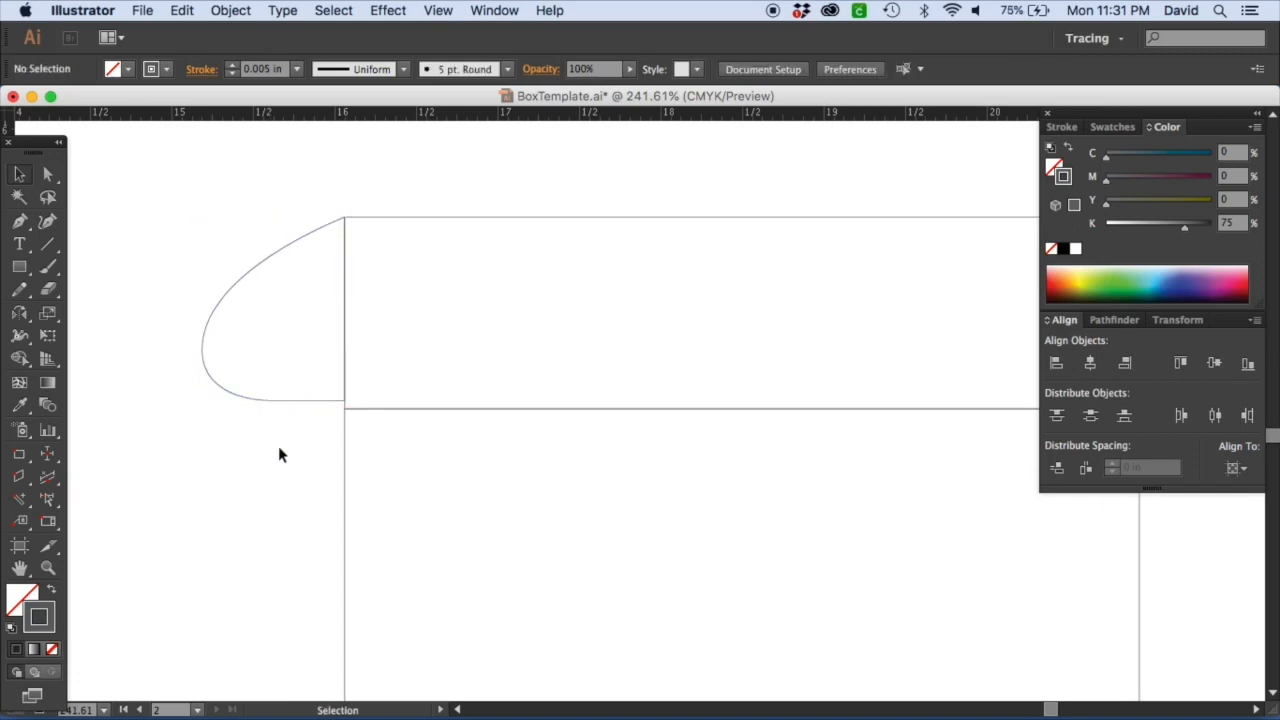
# Examine the sketch's height dimension for the top panel against the template.
pyautogui.press('super+minus')
pyautogui.press('super+minus')
pyautogui.press('super+minus')
pyautogui.press('super+minus')
pyautogui.press('super+minus')
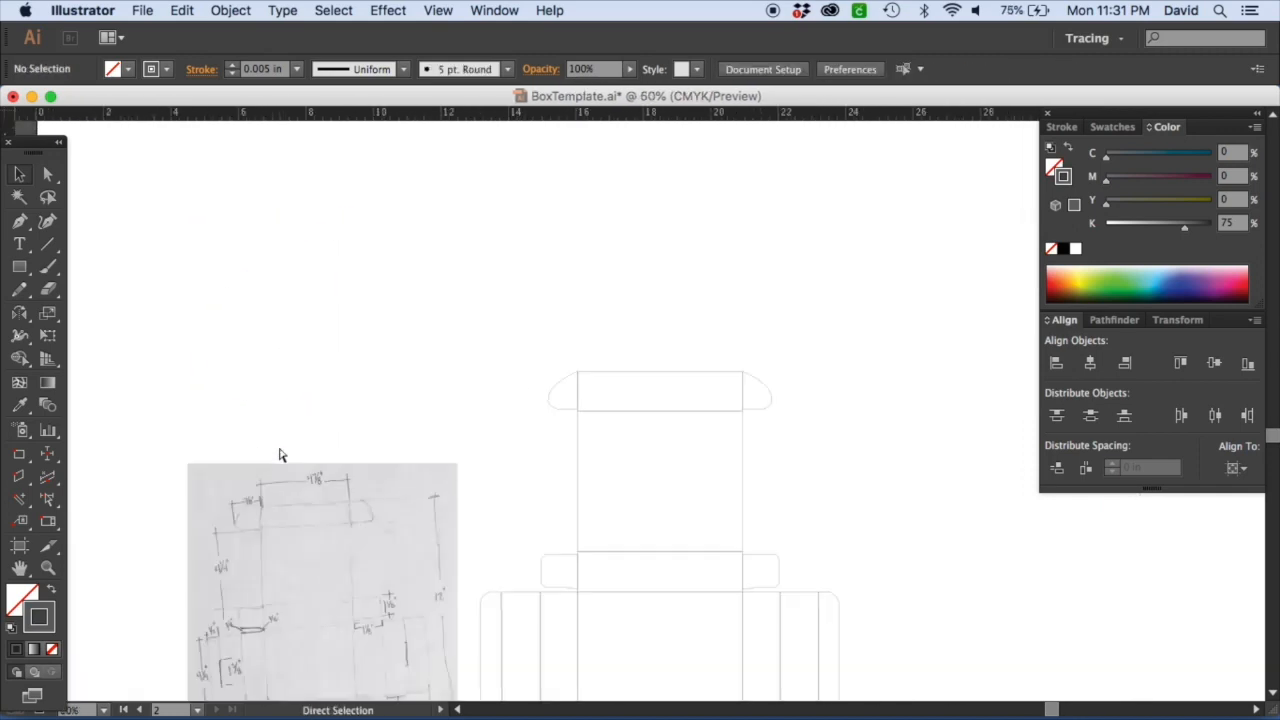
pyautogui.moveTo(331, 491); pyautogui.dragTo(291, 261)
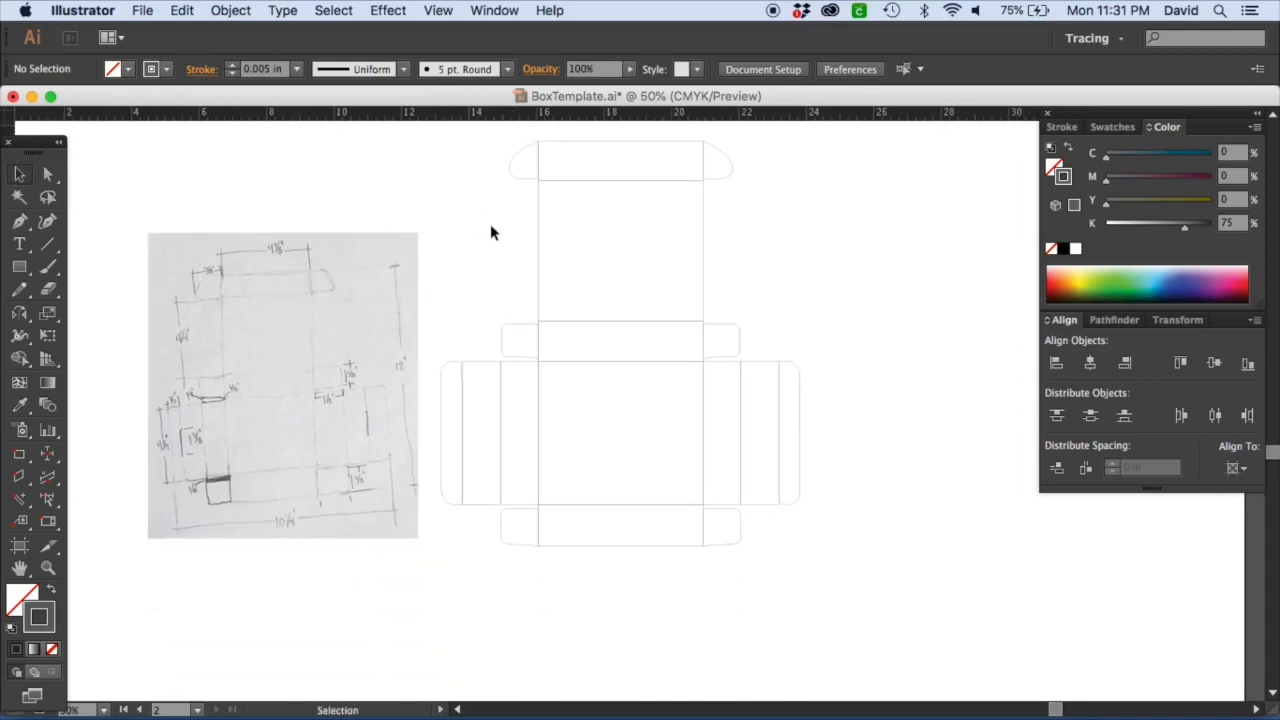
pyautogui.click(538, 263)
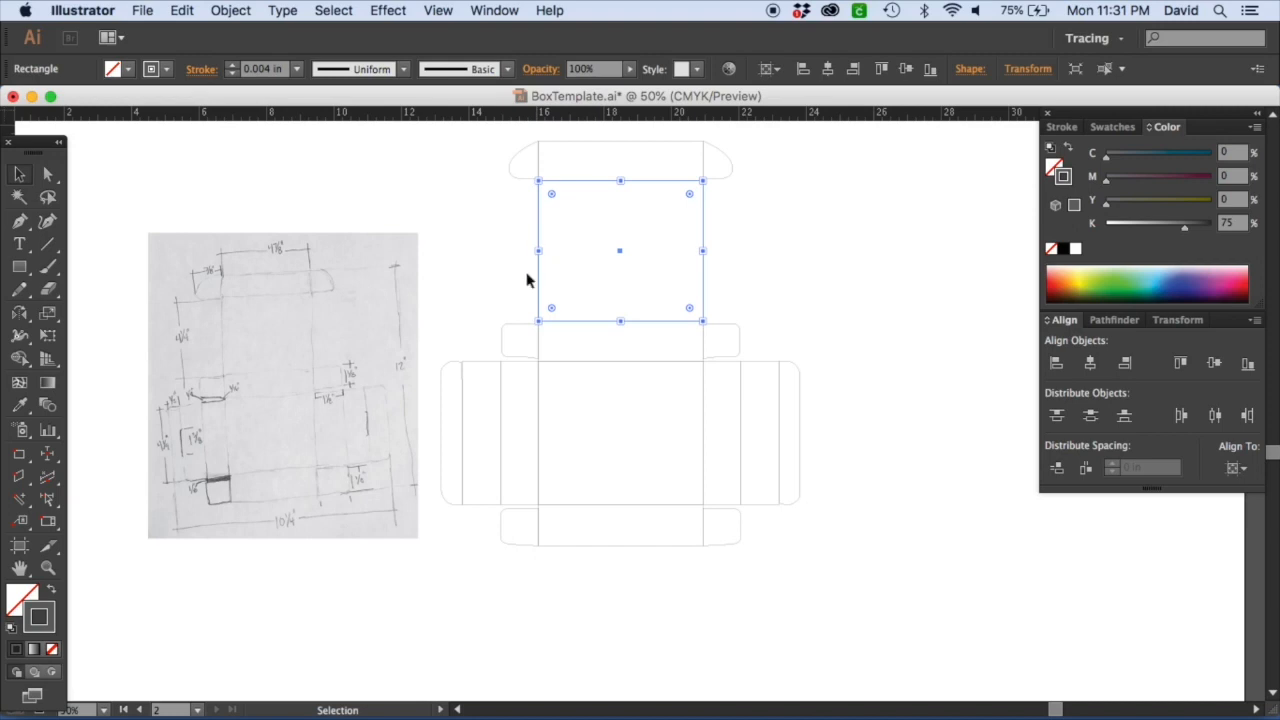
pyautogui.press('z')
pyautogui.moveTo(132, 290); pyautogui.dragTo(335, 365)
pyautogui.click(19, 174)
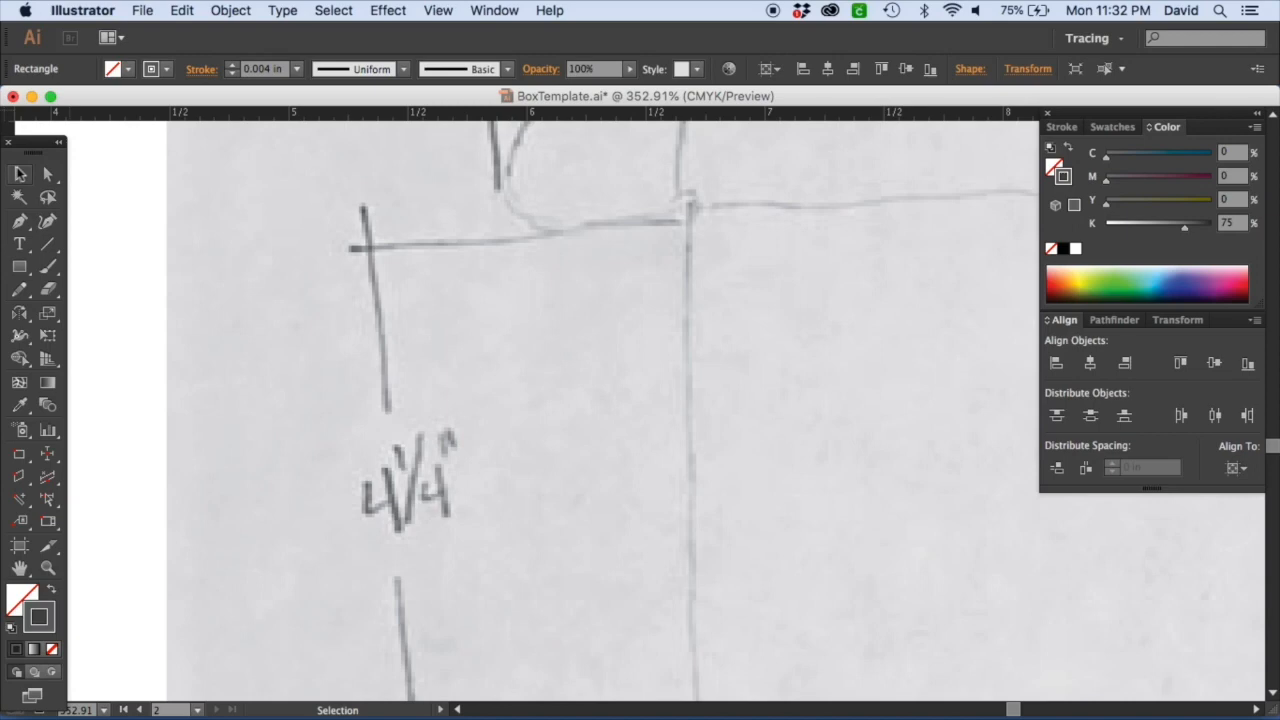
pyautogui.press('super+0')
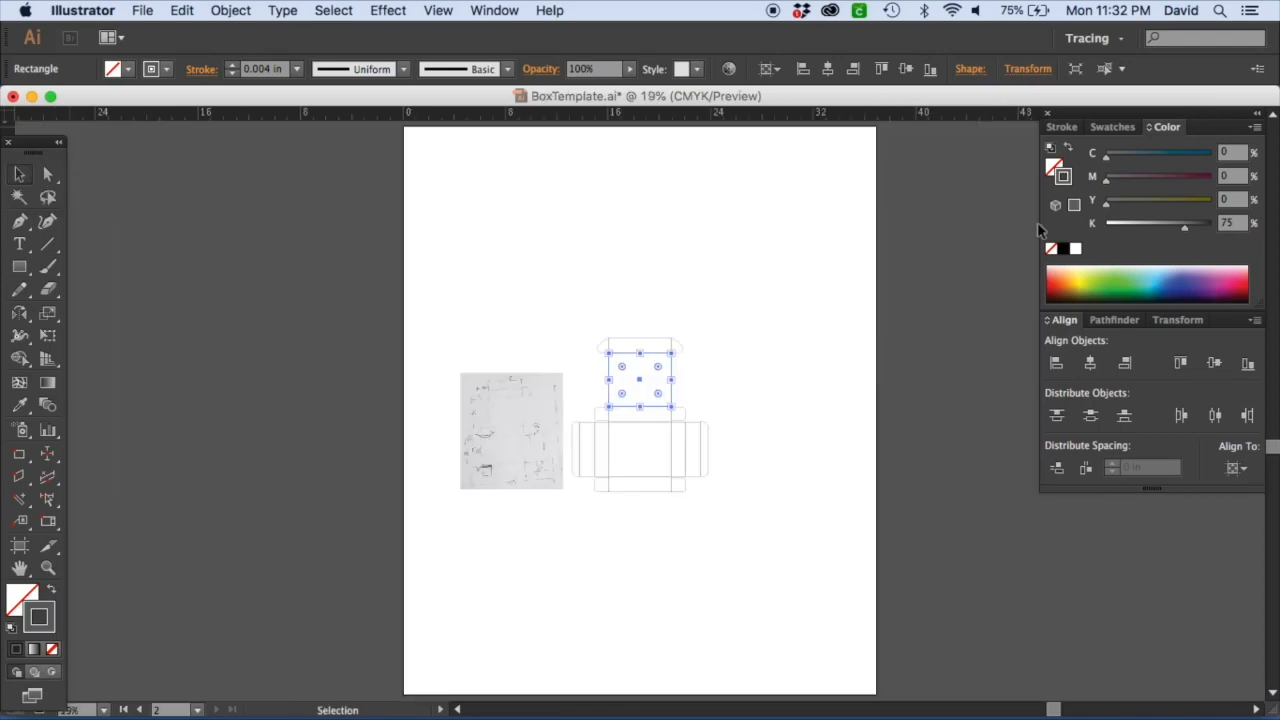
pyautogui.press('z')
pyautogui.moveTo(590, 306); pyautogui.dragTo(762, 511)
pyautogui.press('space')
pyautogui.moveTo(602, 462); pyautogui.dragTo(774, 400)
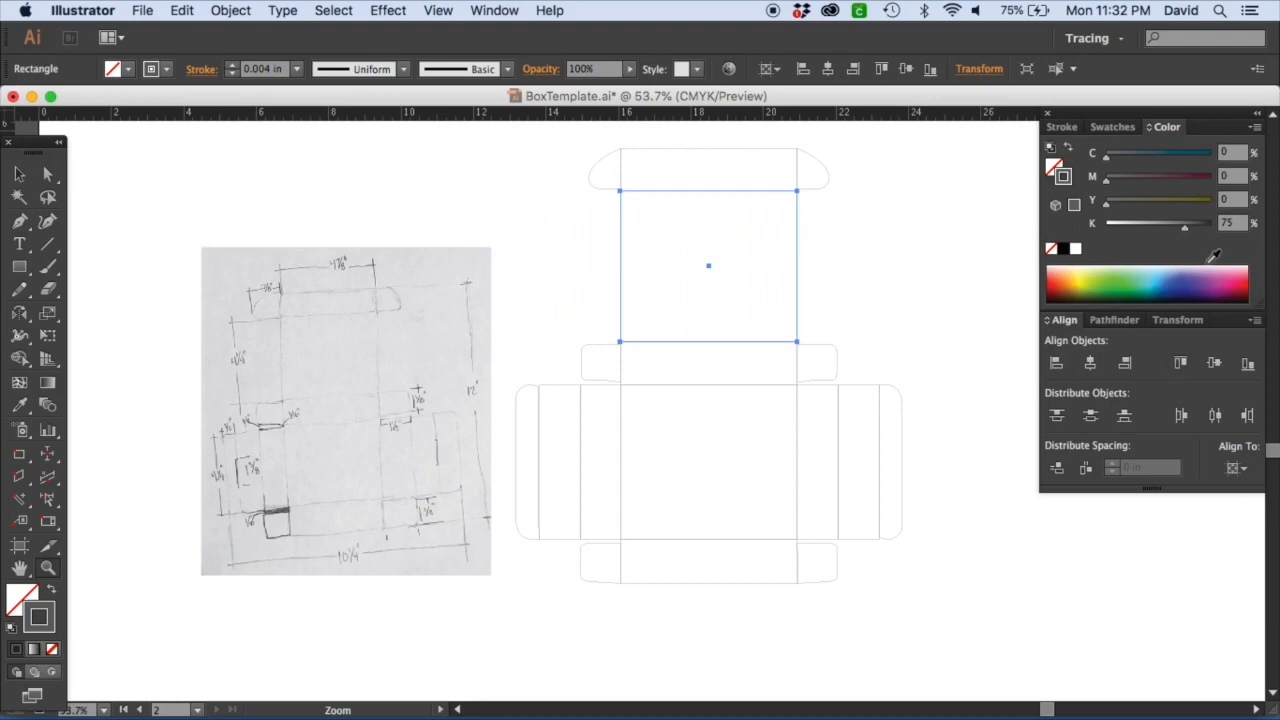
# Try to set the top panel's height to 4.25 in.
pyautogui.click(1178, 320)
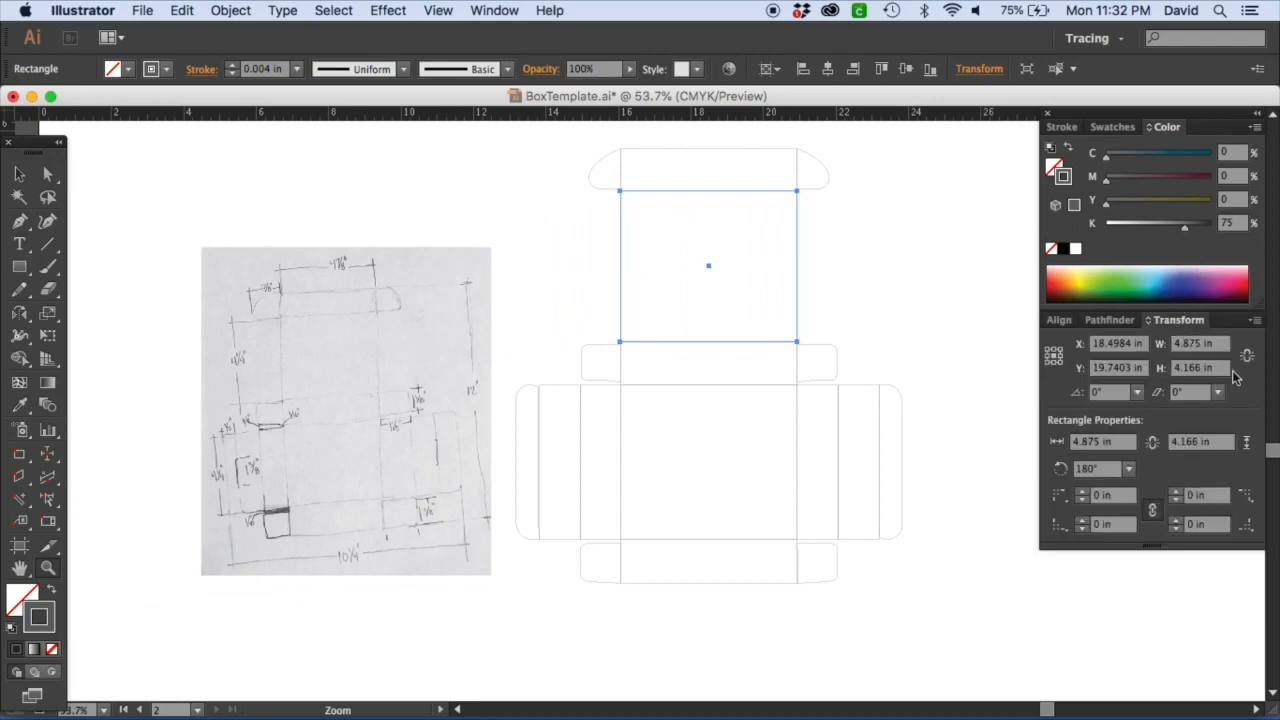
pyautogui.click(1222, 369)
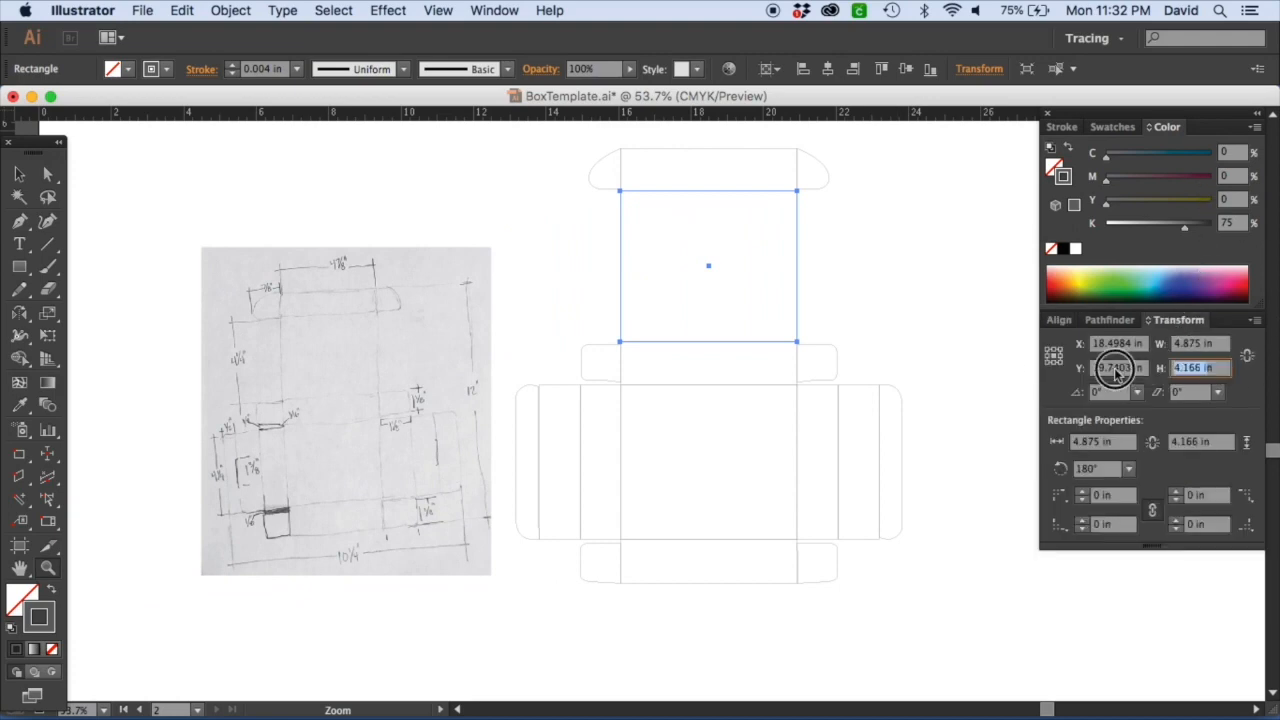
pyautogui.write('4')
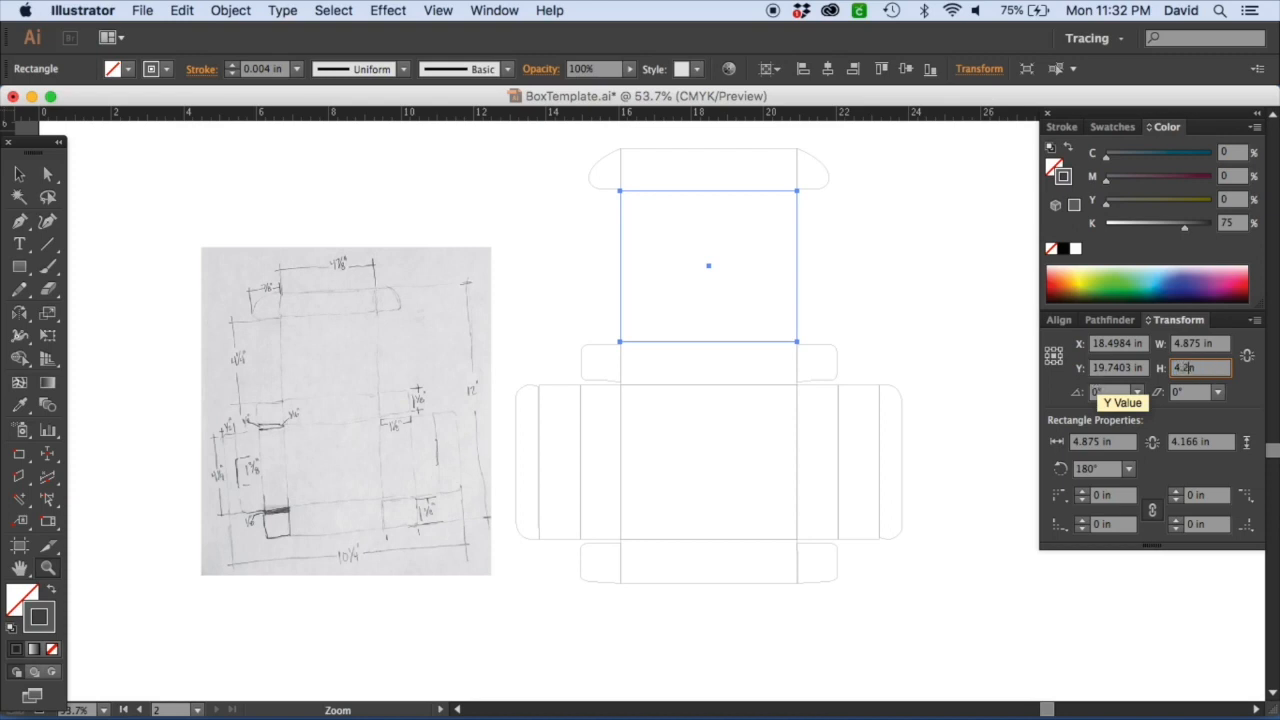
pyautogui.write('.25n')
pyautogui.press('Tab')
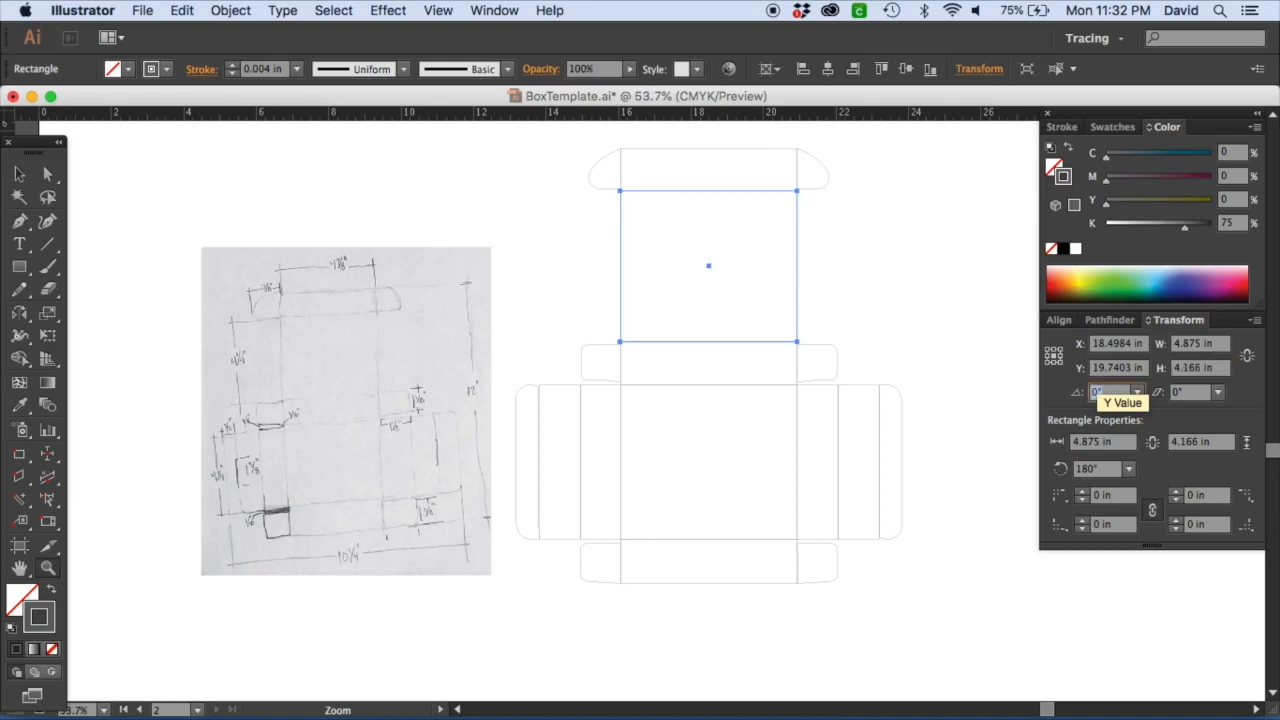
# Select the top tuck flap group and move it upward away from the top panel.
pyautogui.moveTo(477, 234); pyautogui.dragTo(428, 290)
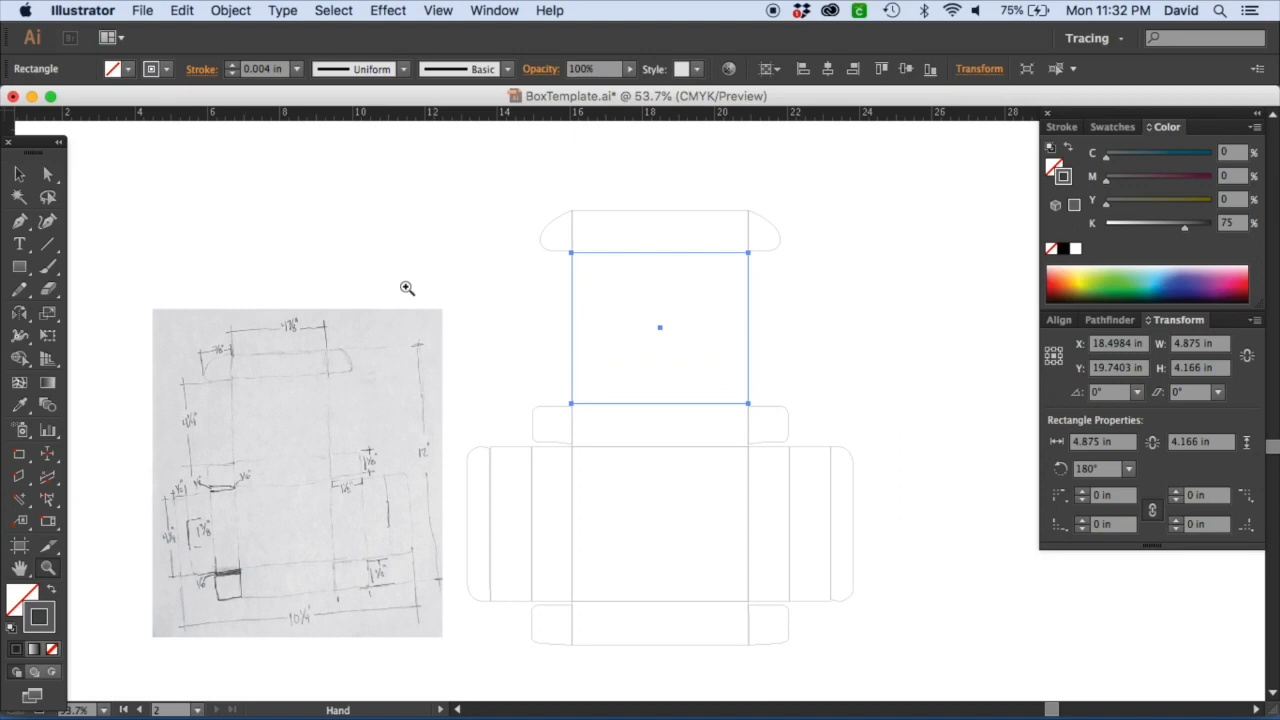
pyautogui.click(19, 174)
pyautogui.click(400, 206)
pyautogui.moveTo(476, 197); pyautogui.dragTo(846, 212)
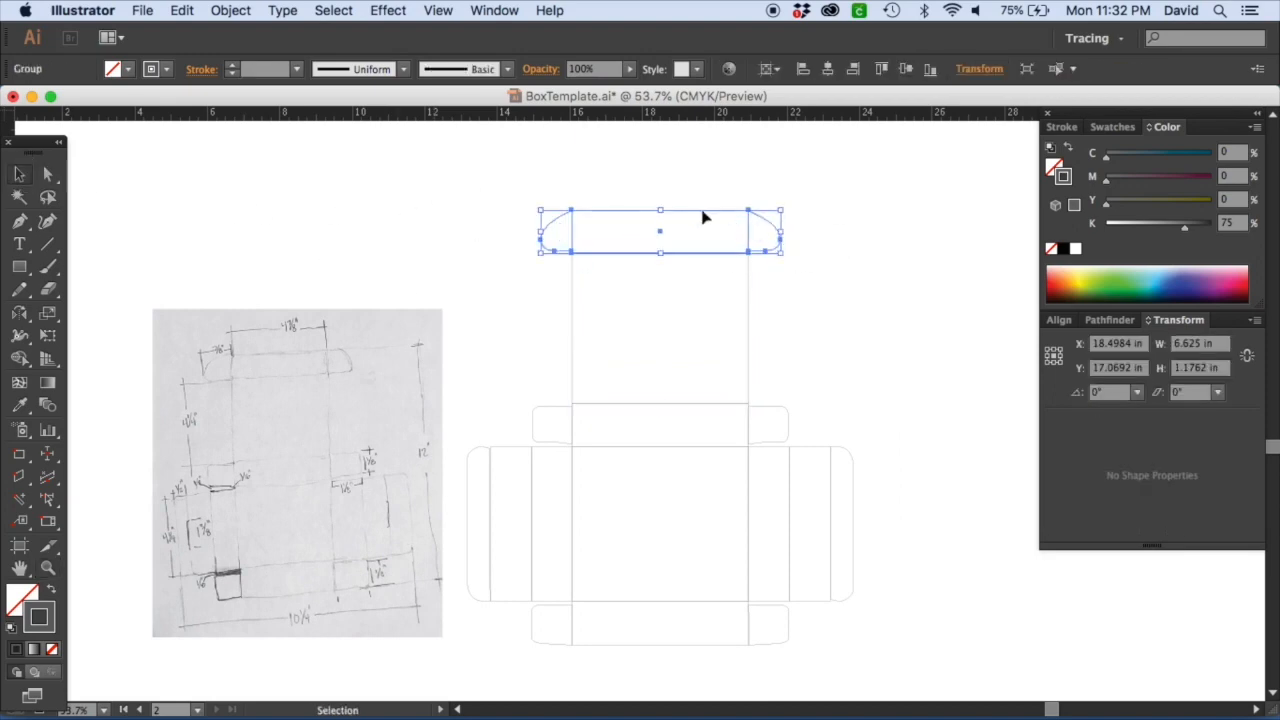
pyautogui.moveTo(703, 217); pyautogui.dragTo(691, 155)
# Set the top panel's height to 4.125 in, checking the sketch's dimension first.
pyautogui.click(684, 254)
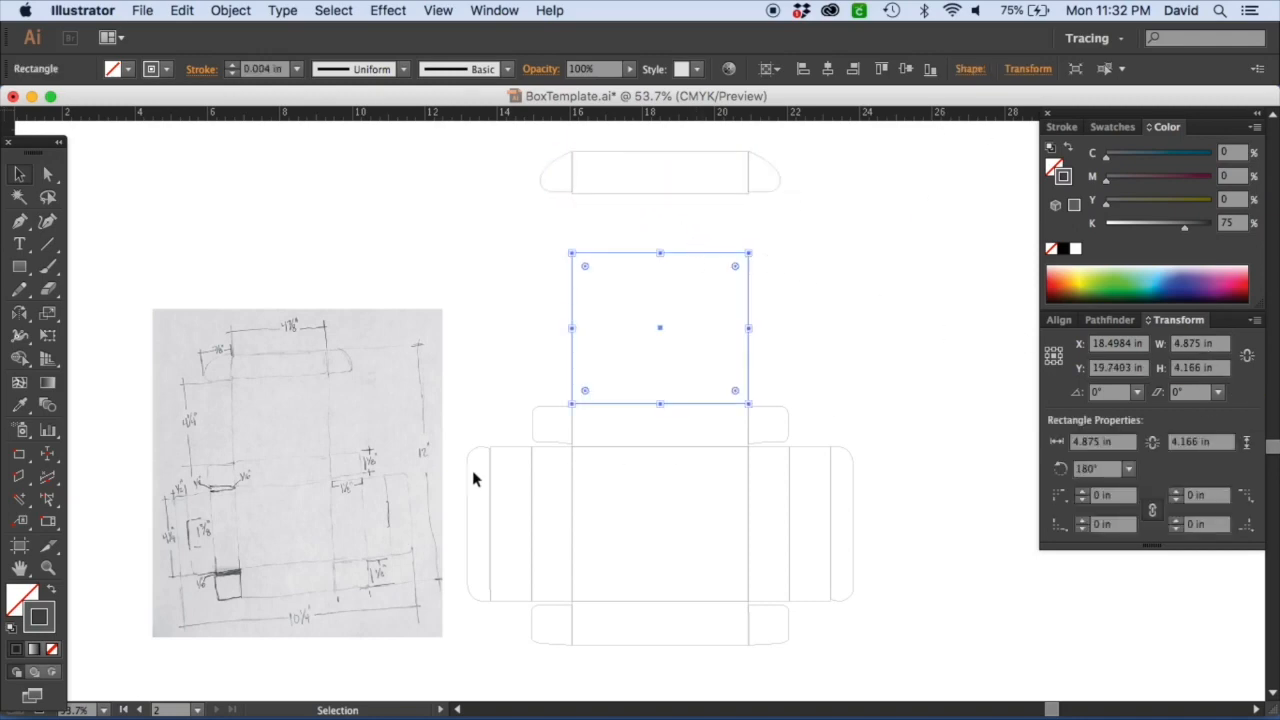
pyautogui.press('z')
pyautogui.moveTo(103, 373); pyautogui.dragTo(310, 476)
pyautogui.moveTo(1217, 371); pyautogui.dragTo(1128, 372)
pyautogui.write('4.125')
pyautogui.press('Tab')
# Move the resized top panel up toward the tuck flap.
pyautogui.press('super+minus')
pyautogui.press('super+minus')
pyautogui.press('super+minus')
pyautogui.press('super+minus')
pyautogui.press('super+minus')
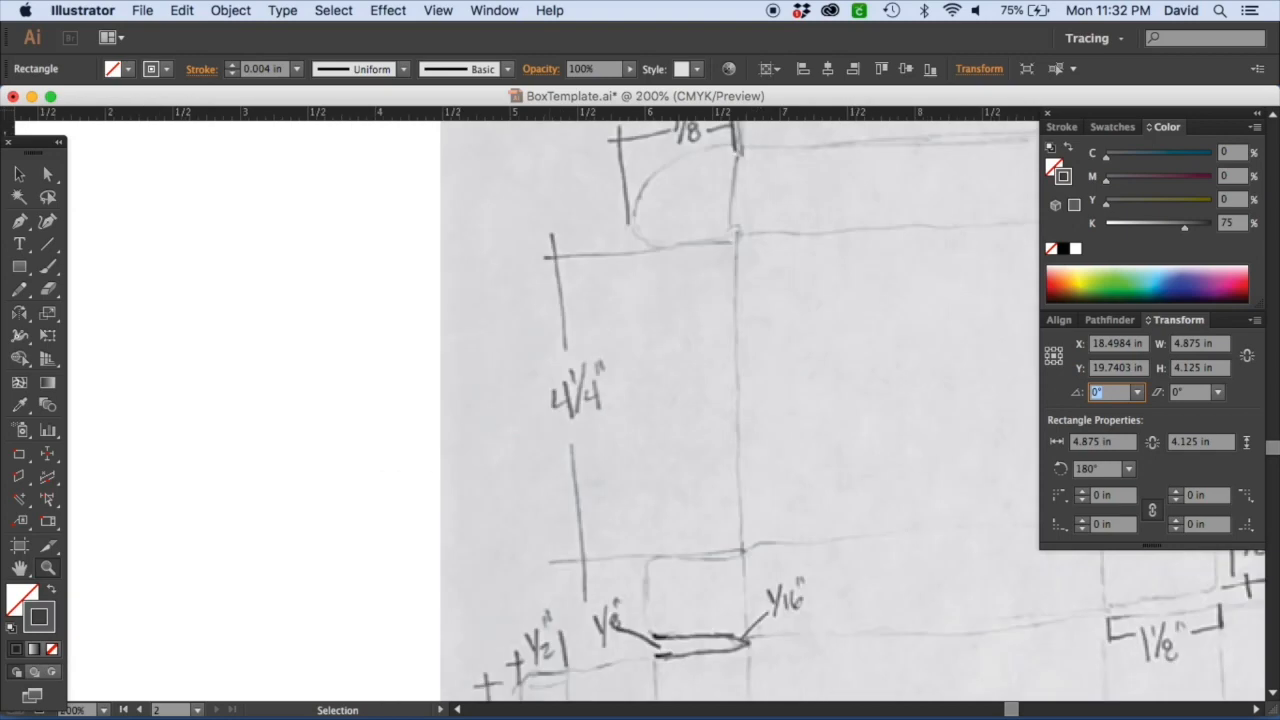
pyautogui.moveTo(783, 273); pyautogui.dragTo(310, 295)
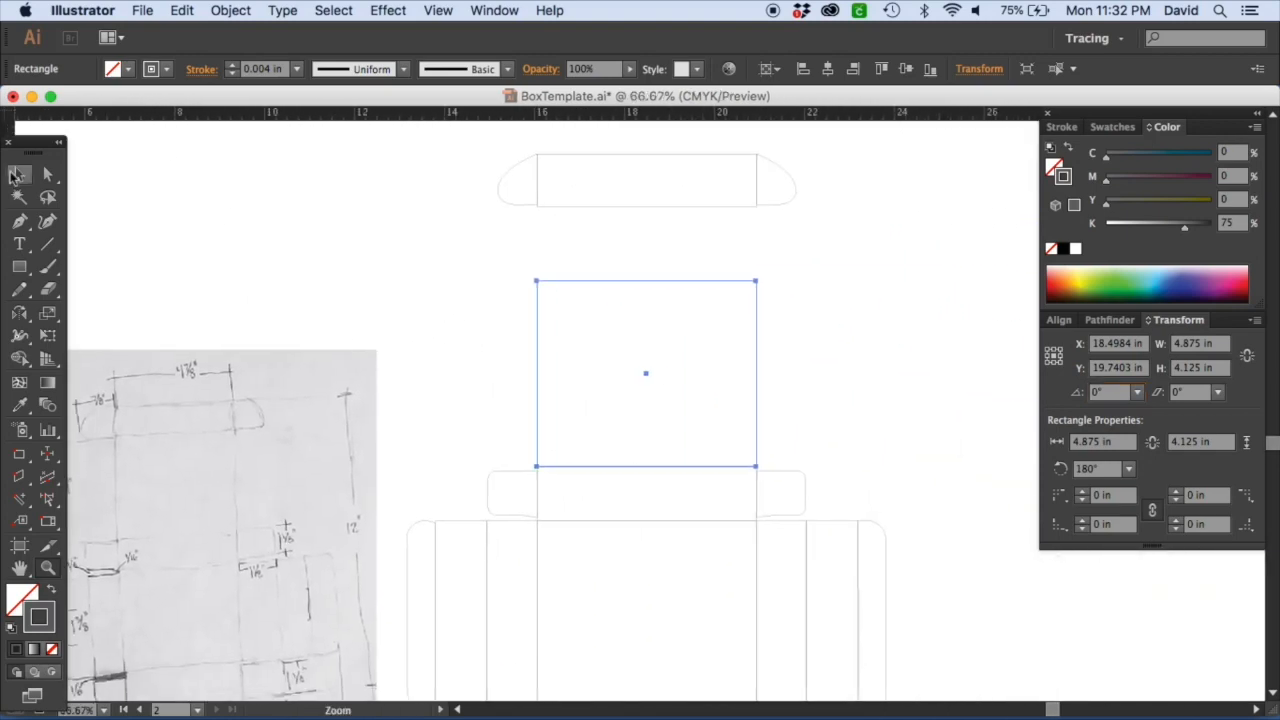
pyautogui.moveTo(688, 284); pyautogui.dragTo(690, 207)
# Distribute the tuck flap and top panel vertically with 0 in spacing, using the flap as key object.
pyautogui.moveTo(831, 395); pyautogui.dragTo(500, 167)
pyautogui.click(619, 154)
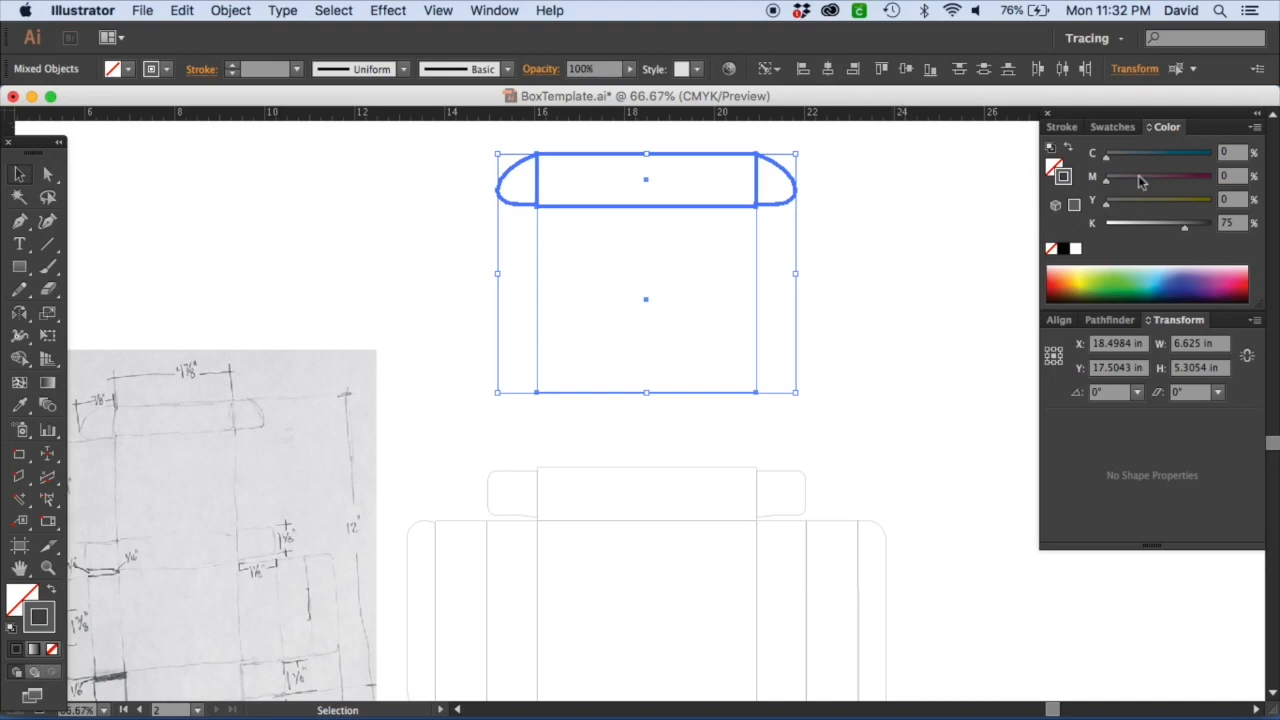
pyautogui.click(1059, 319)
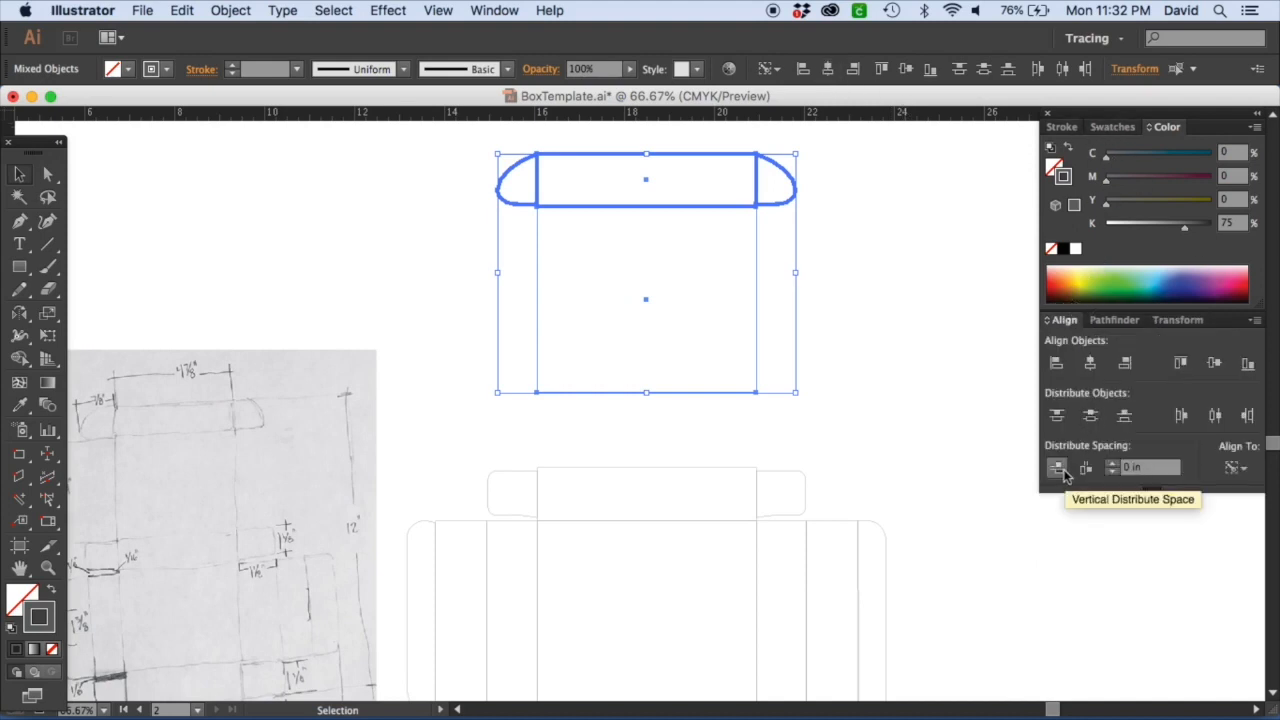
pyautogui.click(881, 347)
# Zoom in and toggle outline view to examine where the tuck flap meets the top panel.
pyautogui.moveTo(881, 347); pyautogui.dragTo(509, 157)
pyautogui.press('z')
pyautogui.click(509, 200)
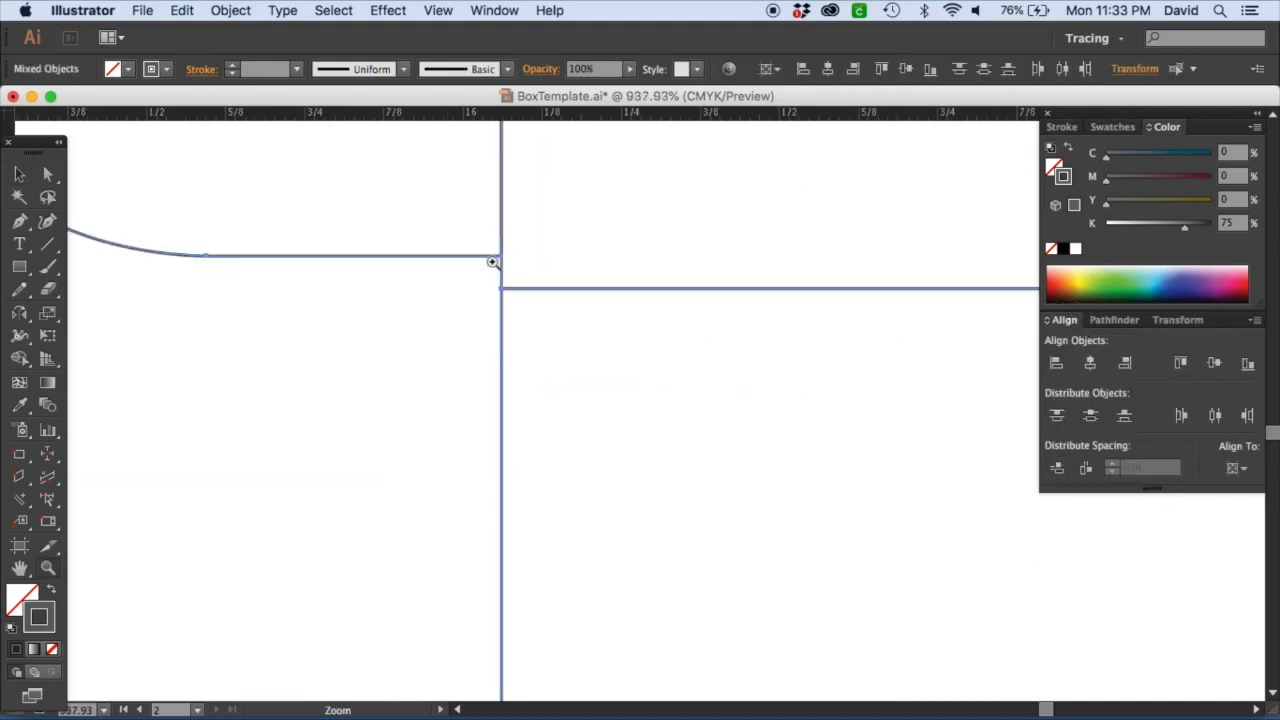
pyautogui.press('v')
pyautogui.click(339, 397)
pyautogui.press('super+y')
pyautogui.press('super+y')
pyautogui.press('super+0')
pyautogui.press('z')
pyautogui.moveTo(552, 294); pyautogui.dragTo(774, 540)
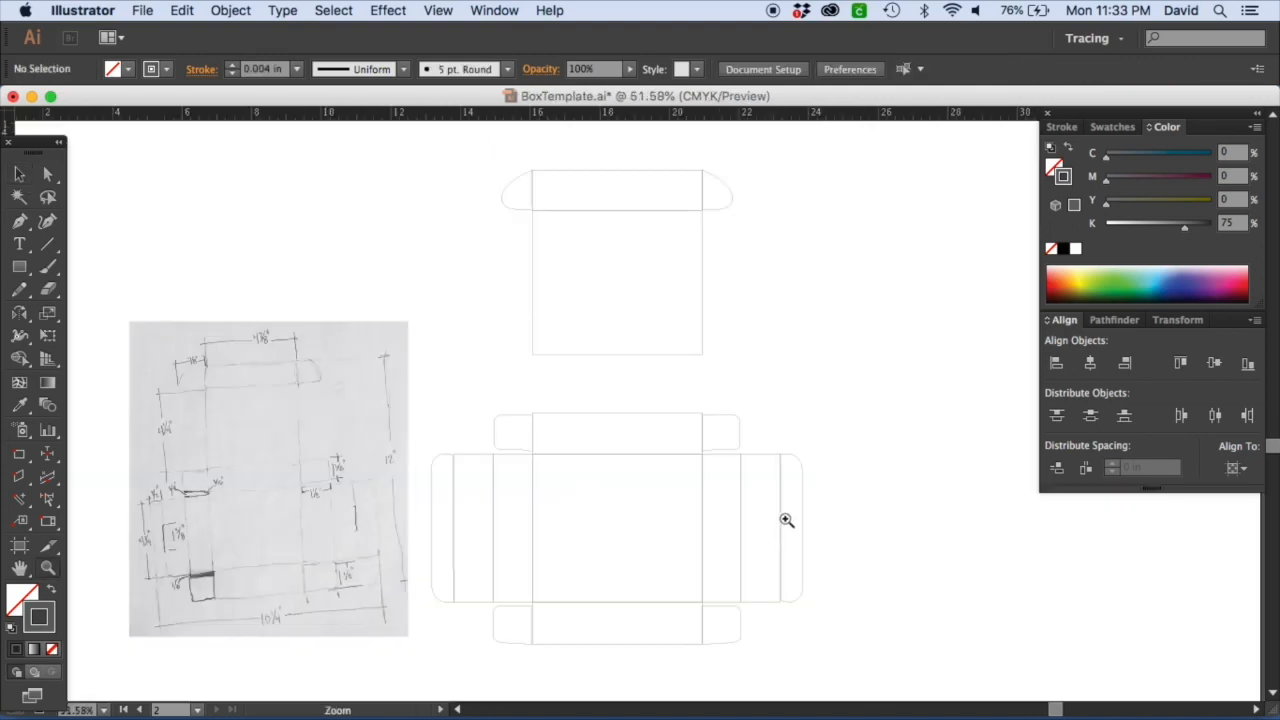
pyautogui.moveTo(609, 403); pyautogui.dragTo(703, 443)
# Set the height of the narrow panel between the upper dust flaps to 1.125 in.
pyautogui.click(20, 176)
pyautogui.click(344, 446)
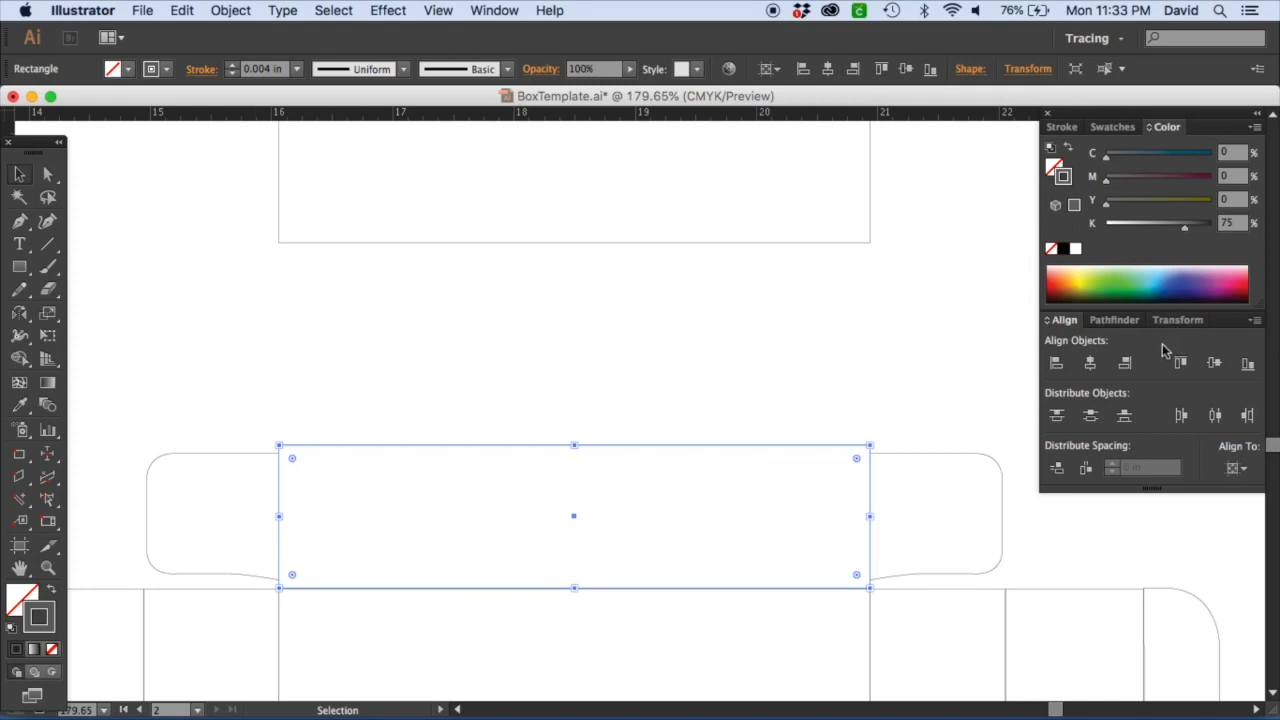
pyautogui.click(1178, 319)
pyautogui.click(1200, 367)
pyautogui.write('1.125')
pyautogui.press('Return')
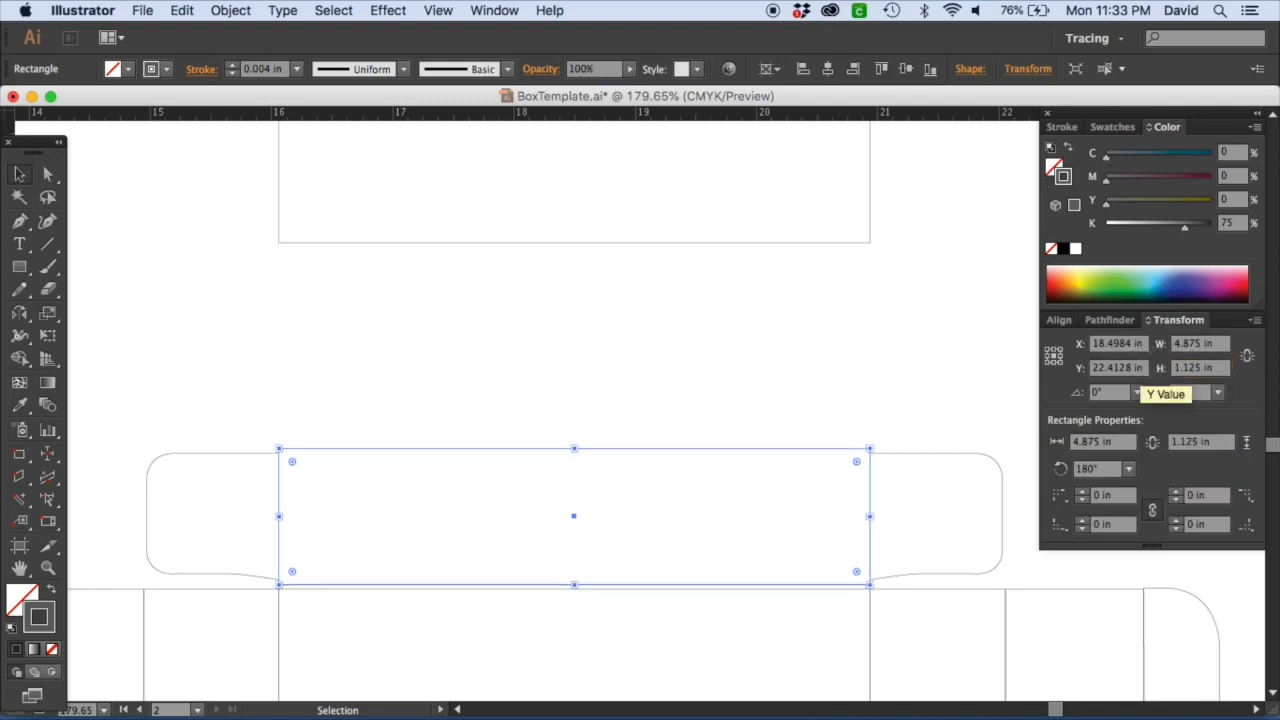
# Move the narrow panel up and top-align it with its two dust flaps.
pyautogui.click(441, 383)
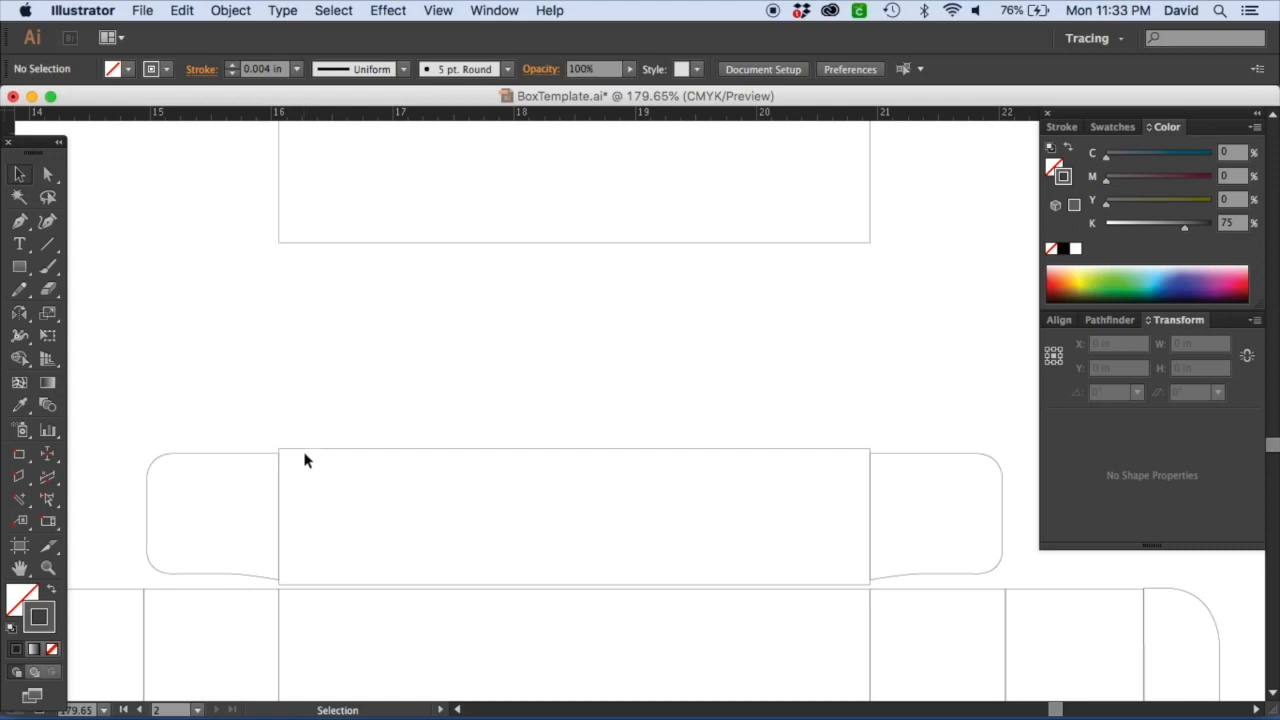
pyautogui.click(276, 441)
pyautogui.moveTo(834, 451); pyautogui.dragTo(826, 286)
pyautogui.click(930, 403)
pyautogui.moveTo(934, 466); pyautogui.dragTo(231, 331)
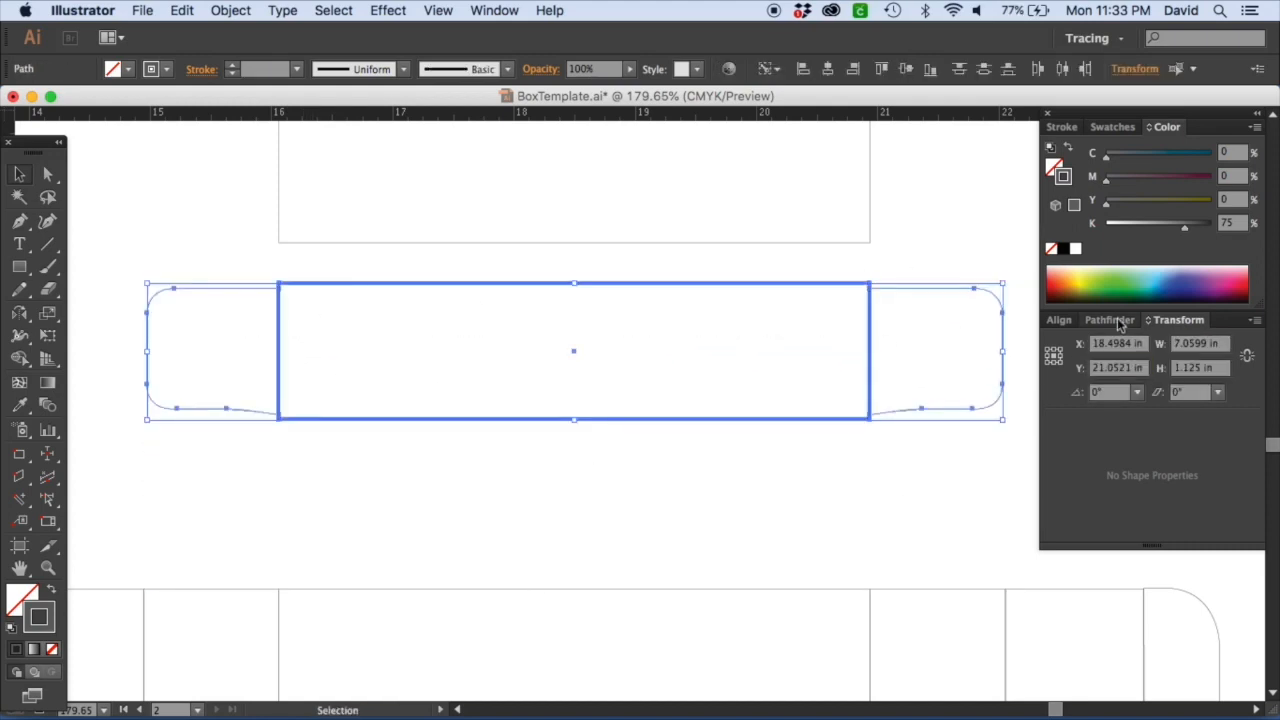
pyautogui.click(1059, 320)
pyautogui.click(1180, 363)
pyautogui.click(607, 472)
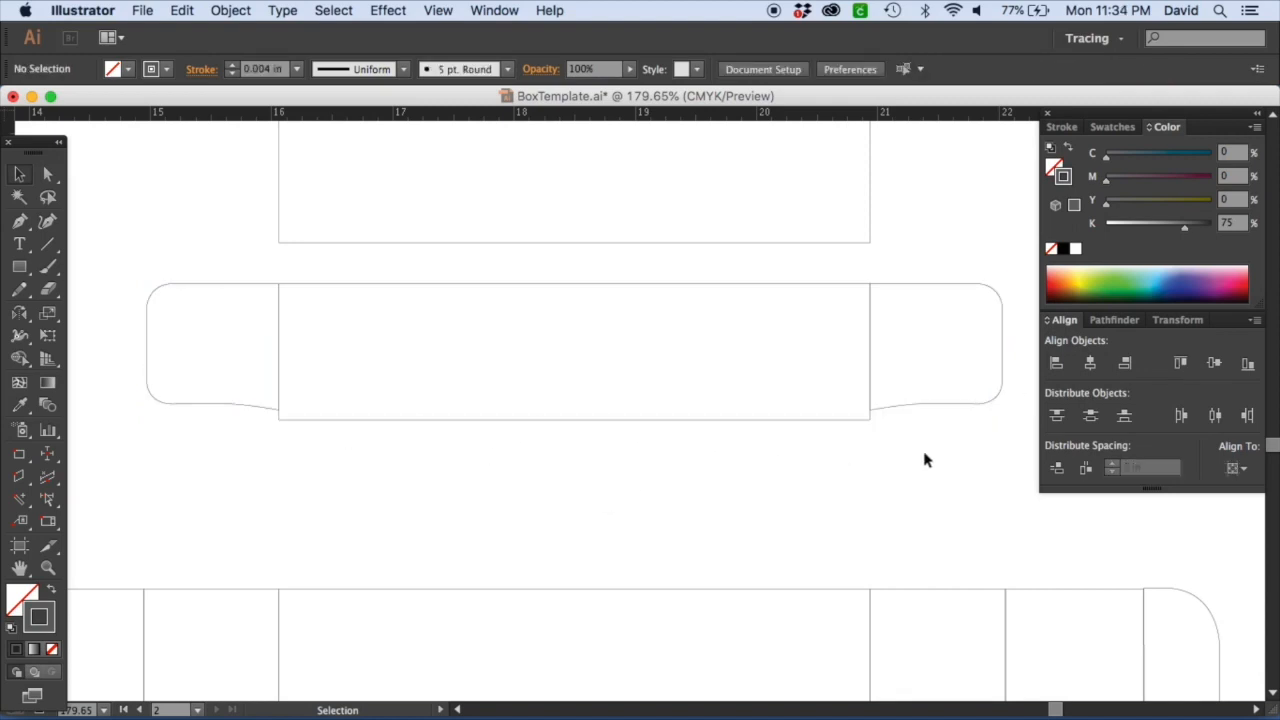
# Set the left dust flap's height to 1.125 in from its left-middle reference point.
pyautogui.hscroll(-3, 426, 483)
pyautogui.click(444, 420)
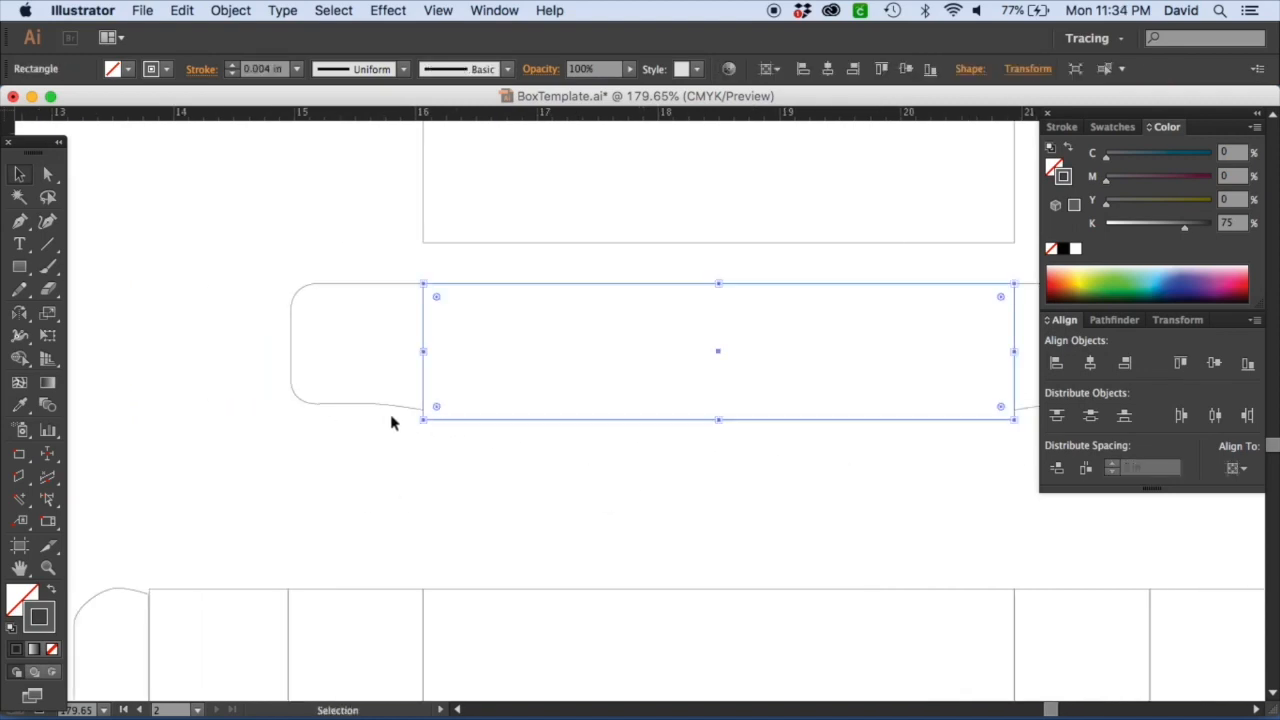
pyautogui.click(397, 411)
pyautogui.click(467, 421)
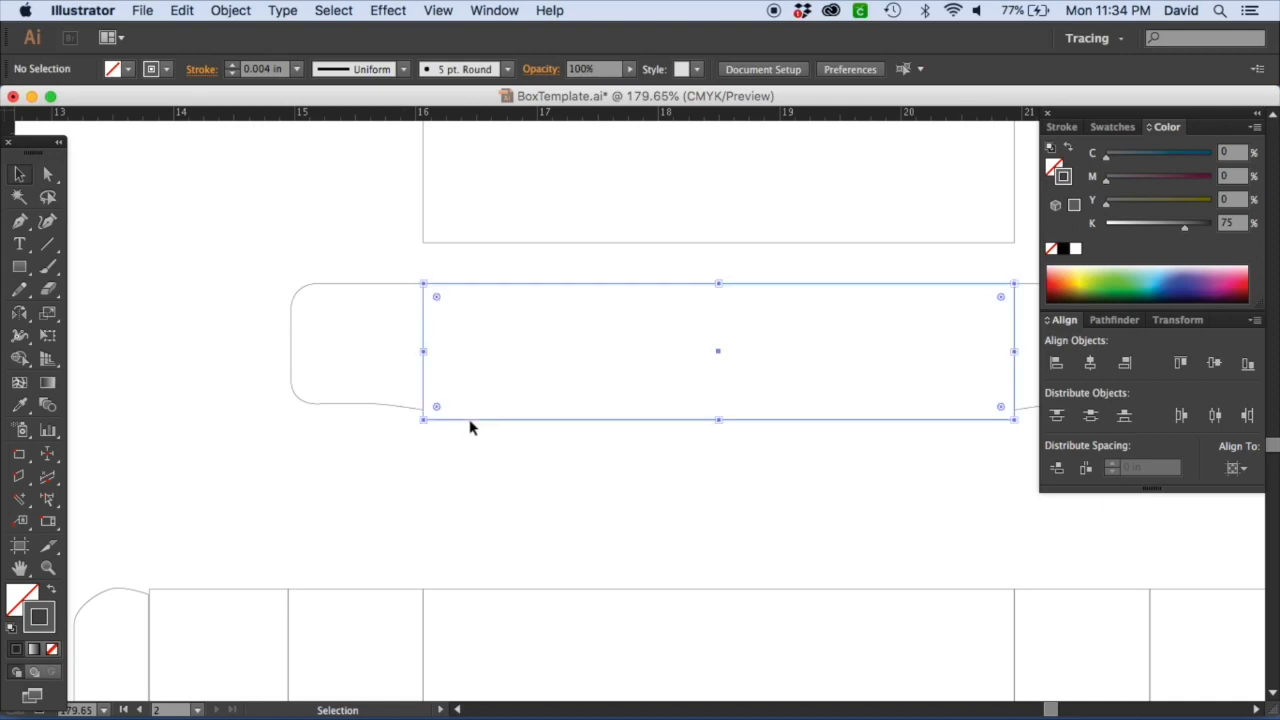
pyautogui.click(1194, 321)
pyautogui.click(401, 406)
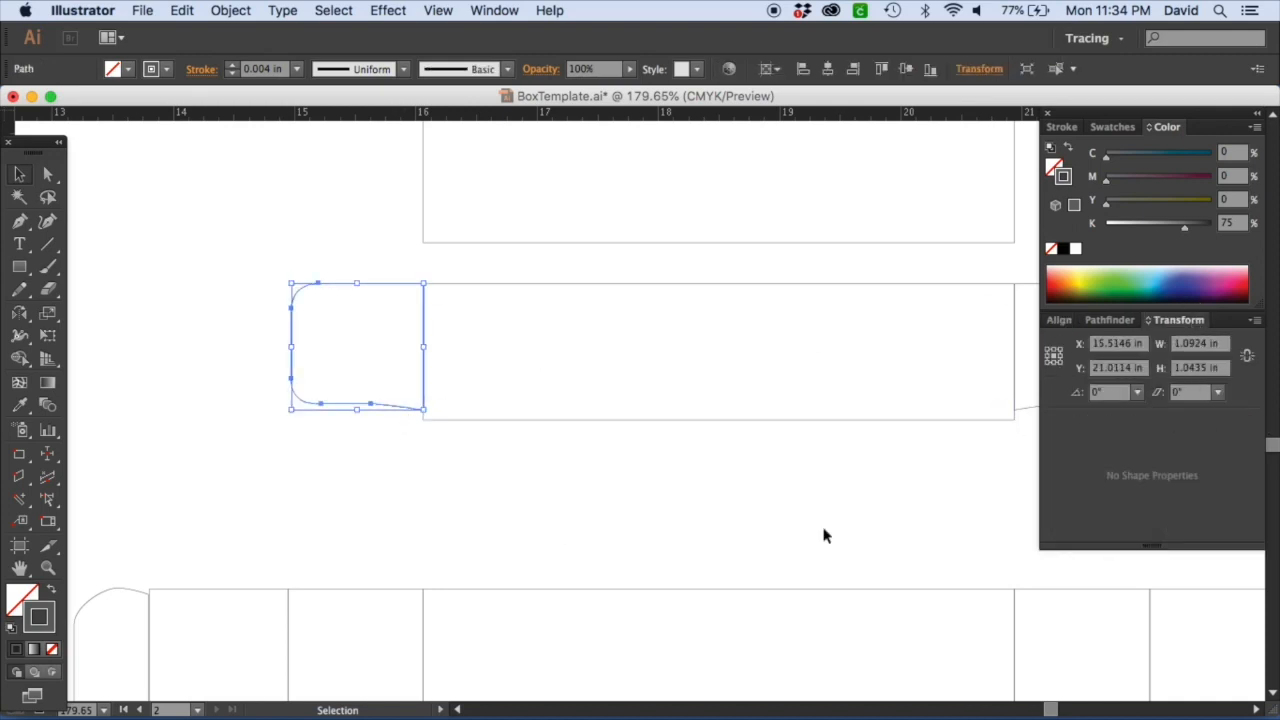
pyautogui.click(1049, 348)
pyautogui.click(1200, 368)
pyautogui.write('1')
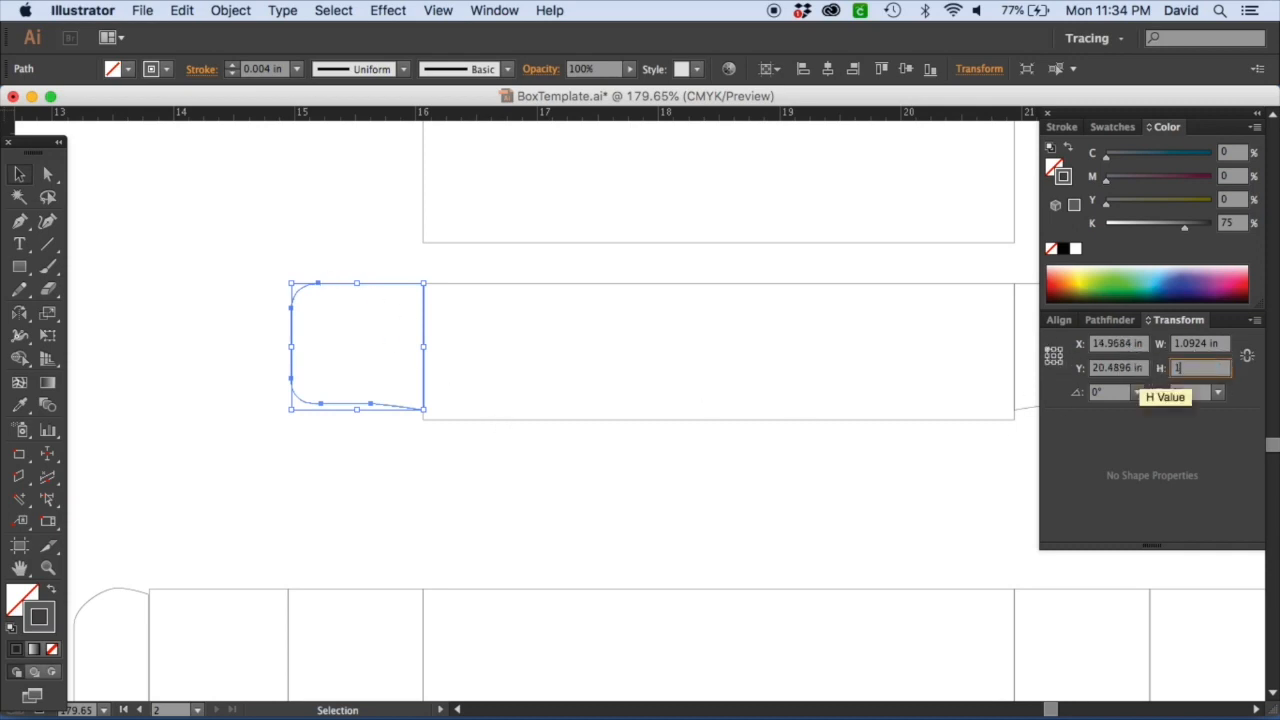
pyautogui.write('.125')
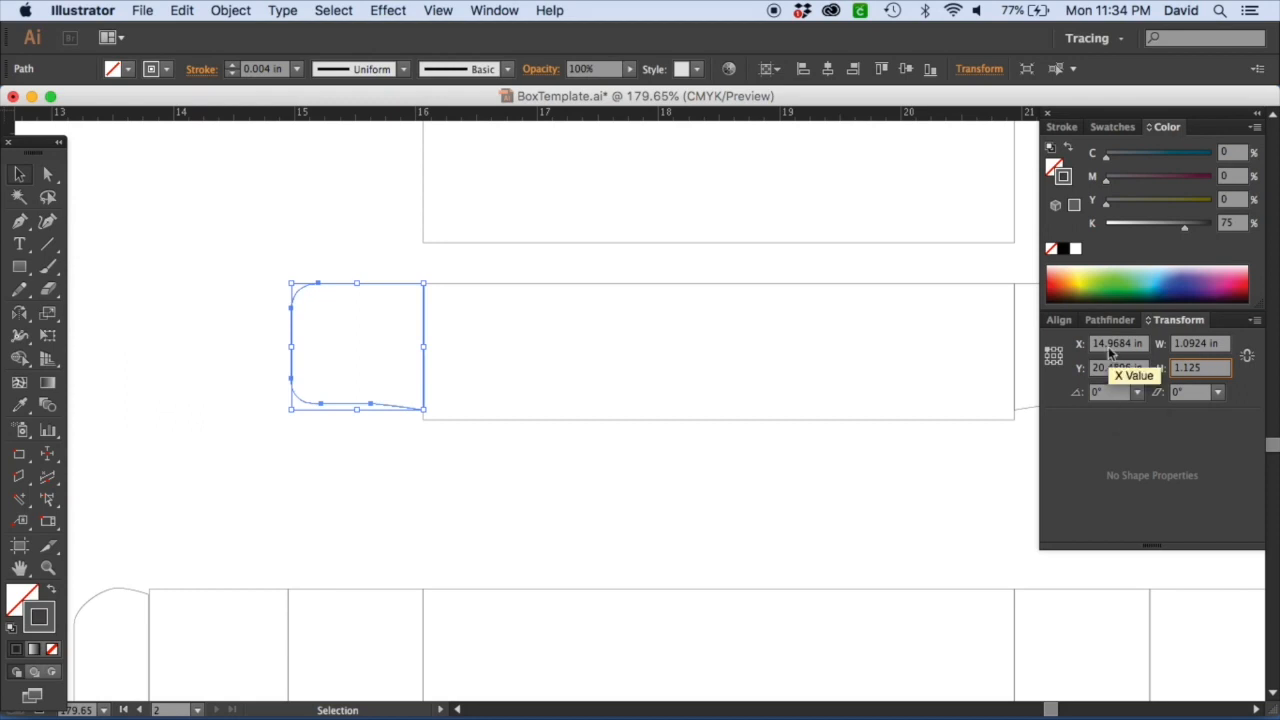
pyautogui.press('Return')
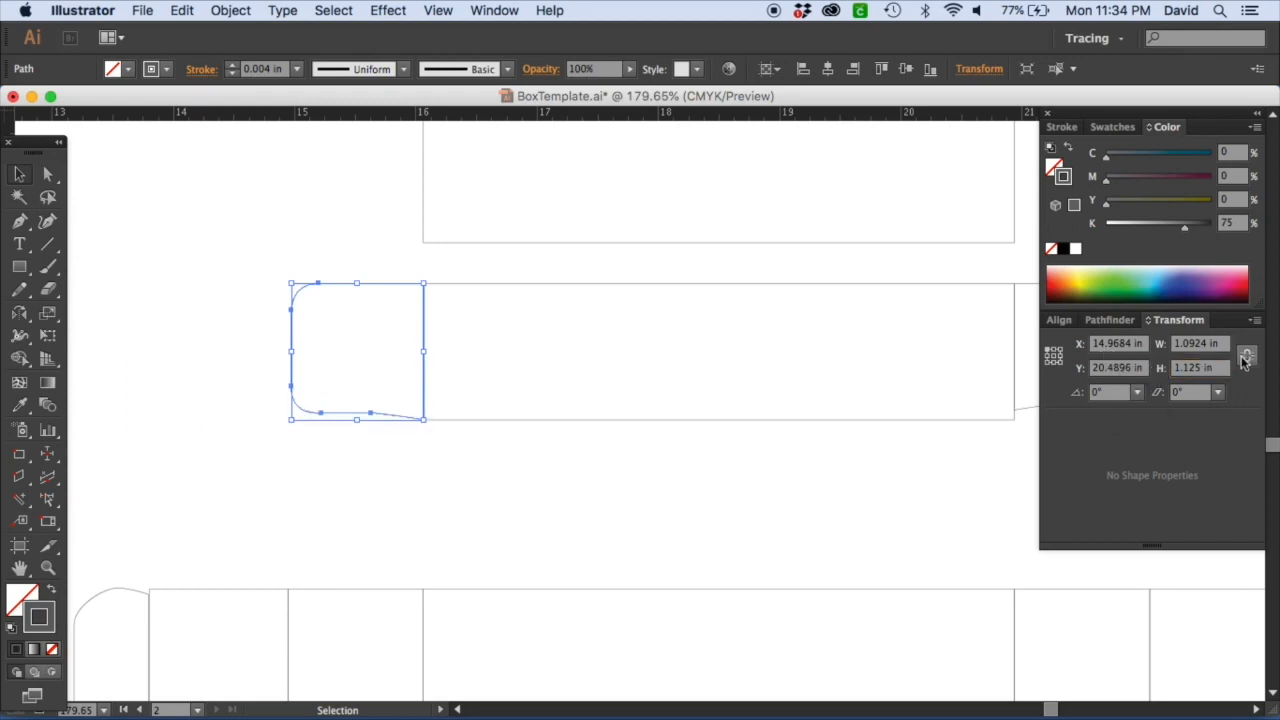
# Undo the left dust flap's last height change, then set its width and height both to 1.125 in.
pyautogui.click(501, 458)
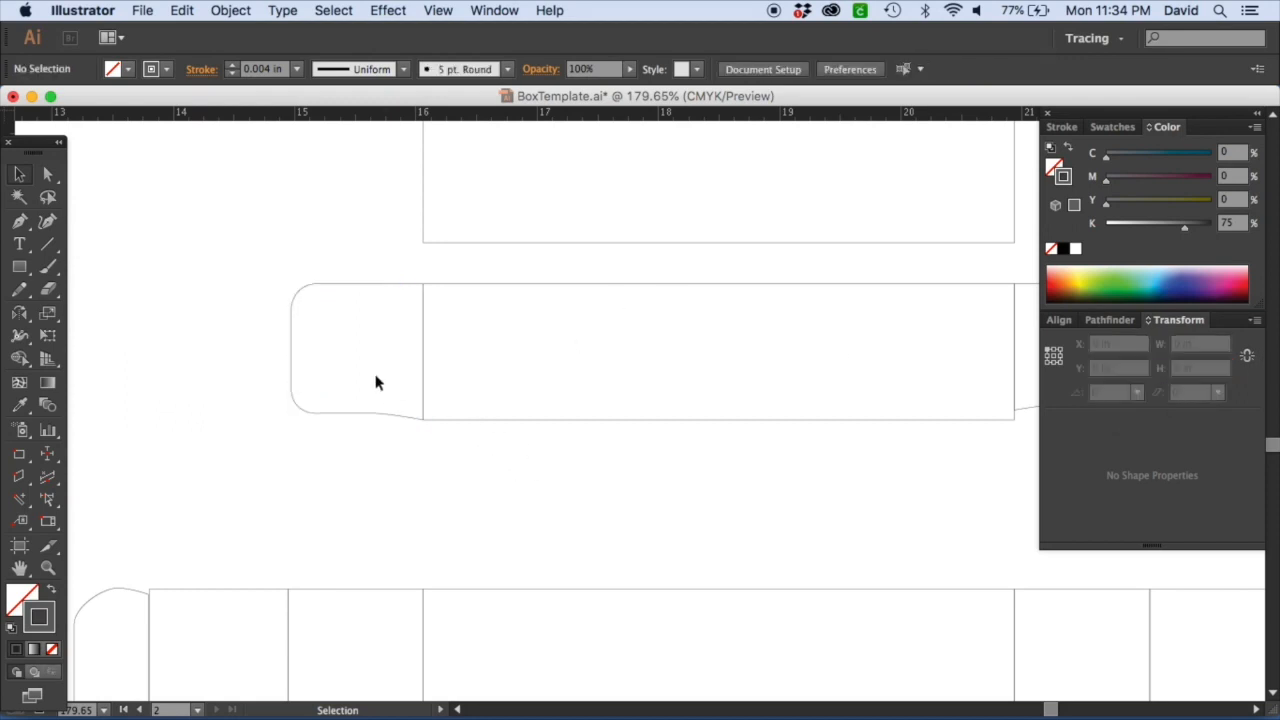
pyautogui.click(389, 290)
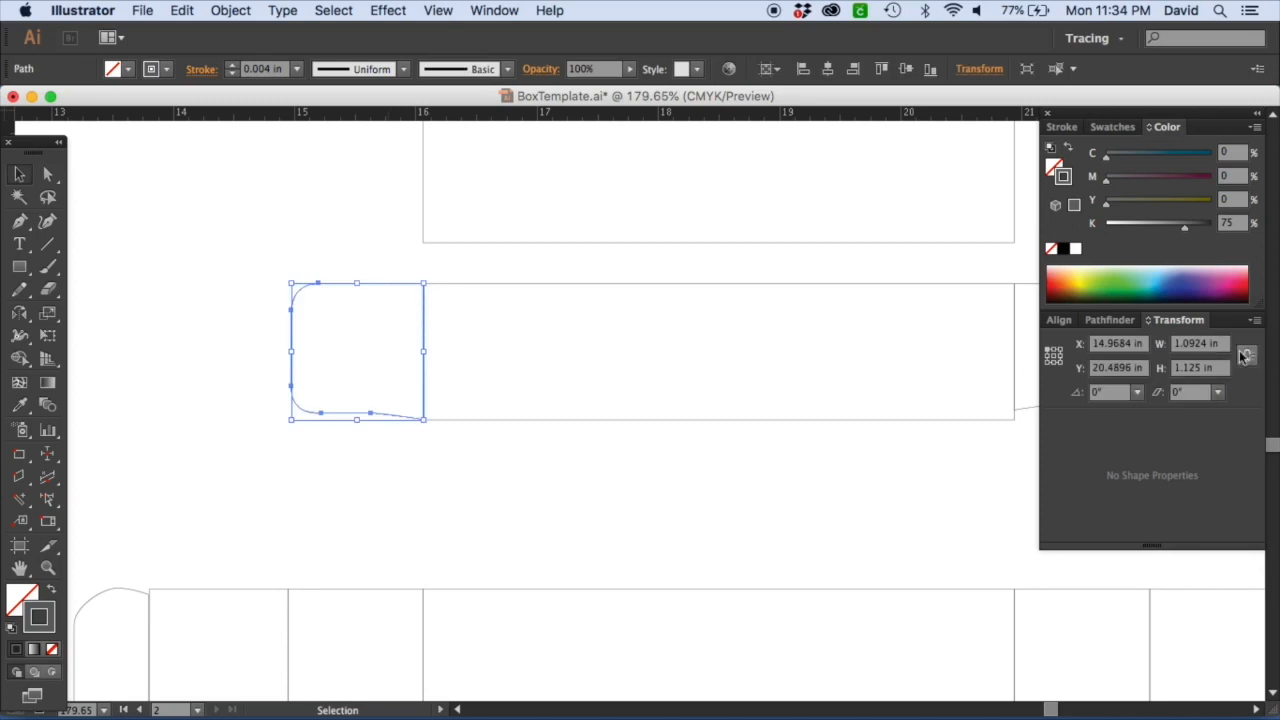
pyautogui.press('super+z')
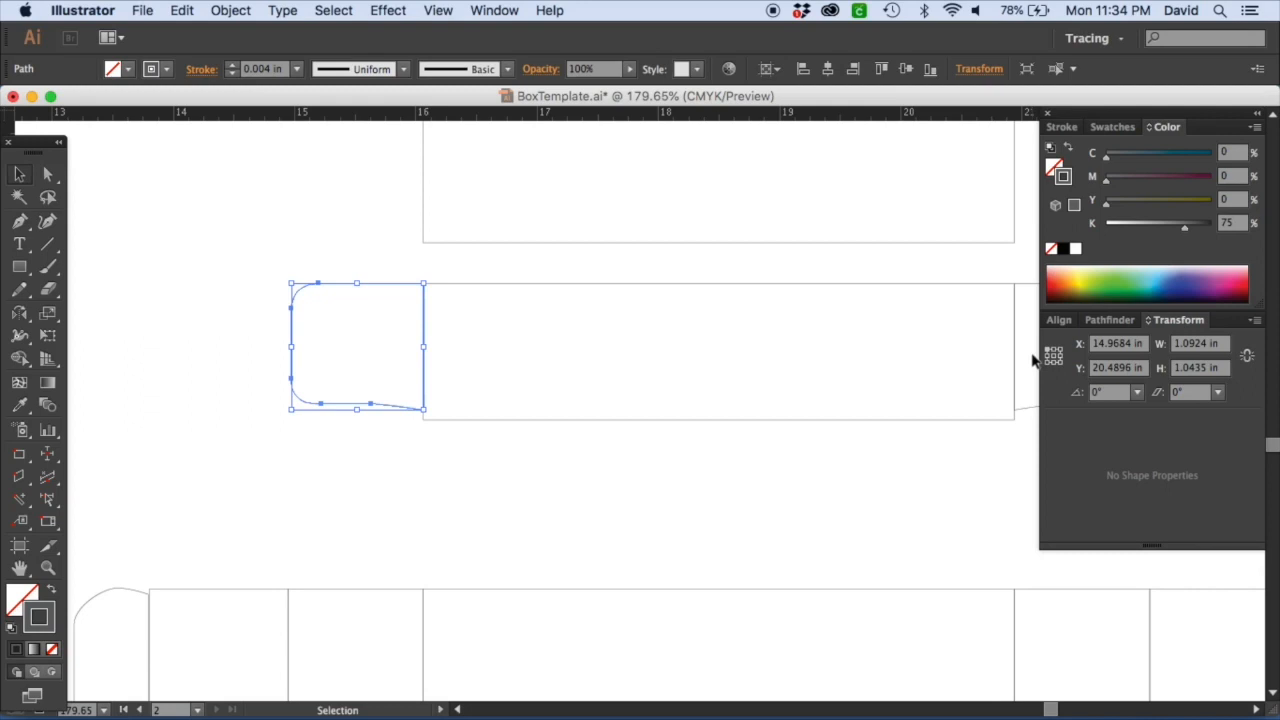
pyautogui.click(1208, 344)
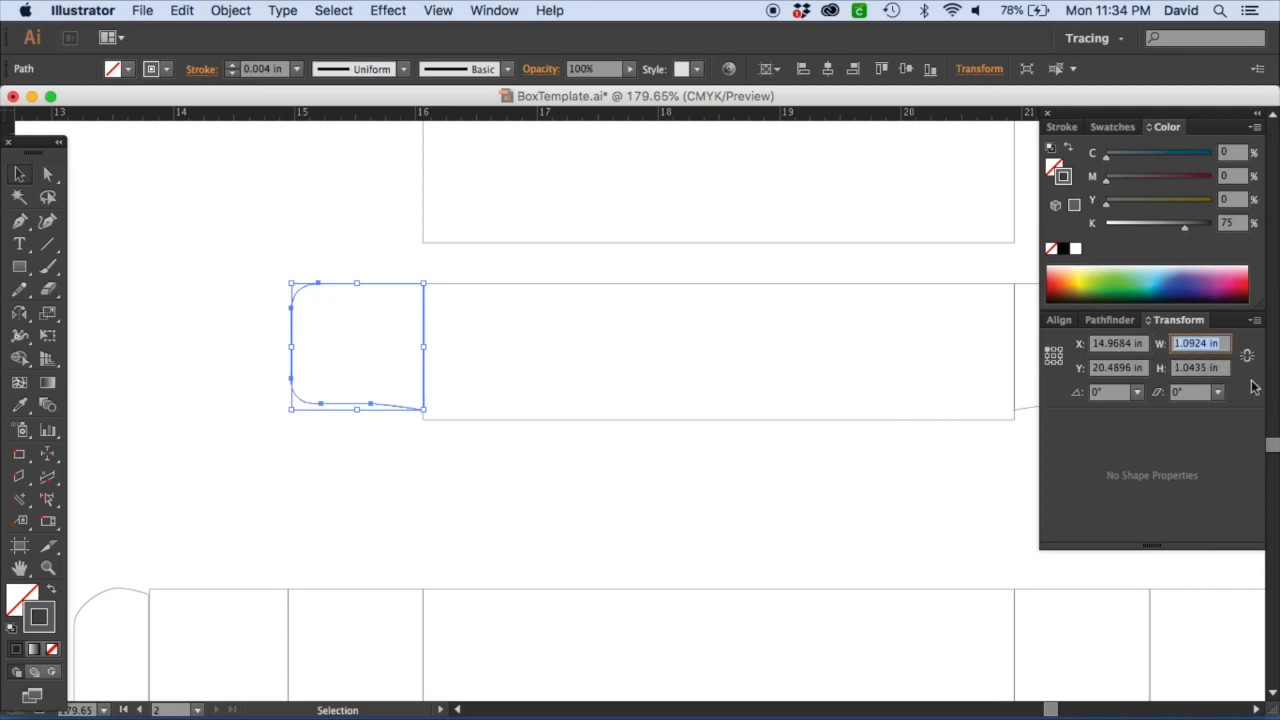
pyautogui.write('1.125')
pyautogui.press('Return')
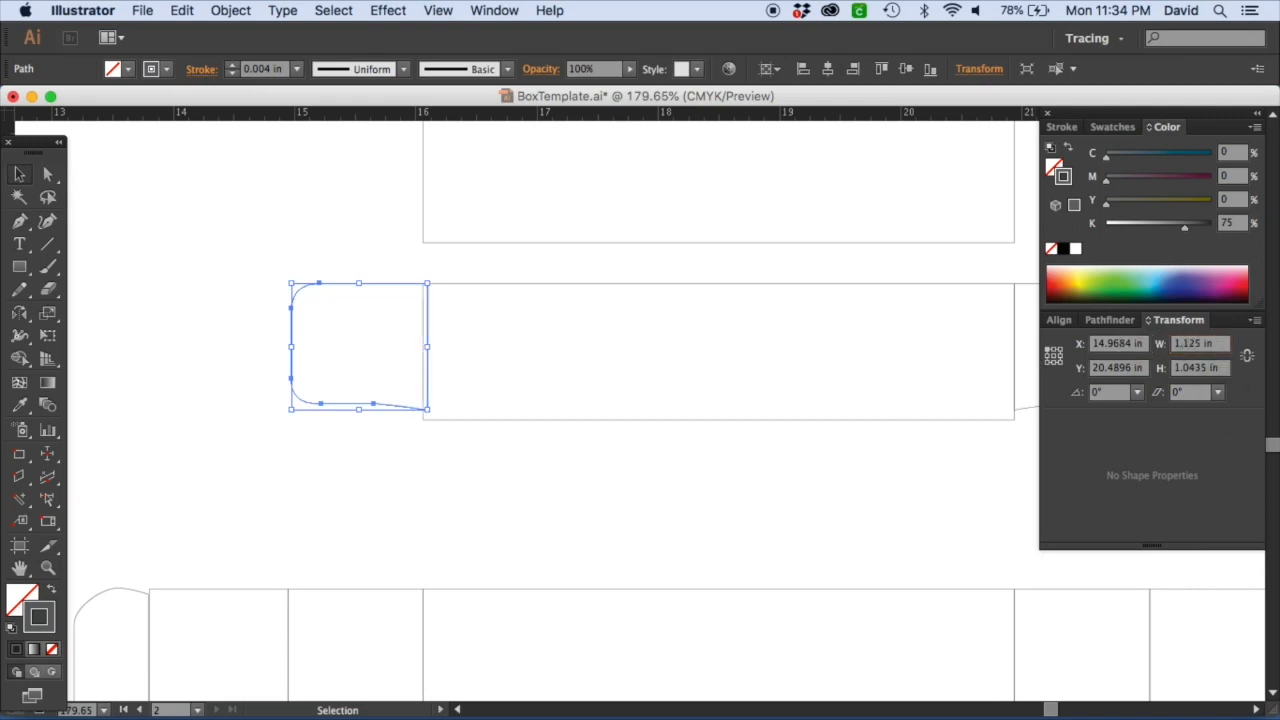
pyautogui.click(1226, 368)
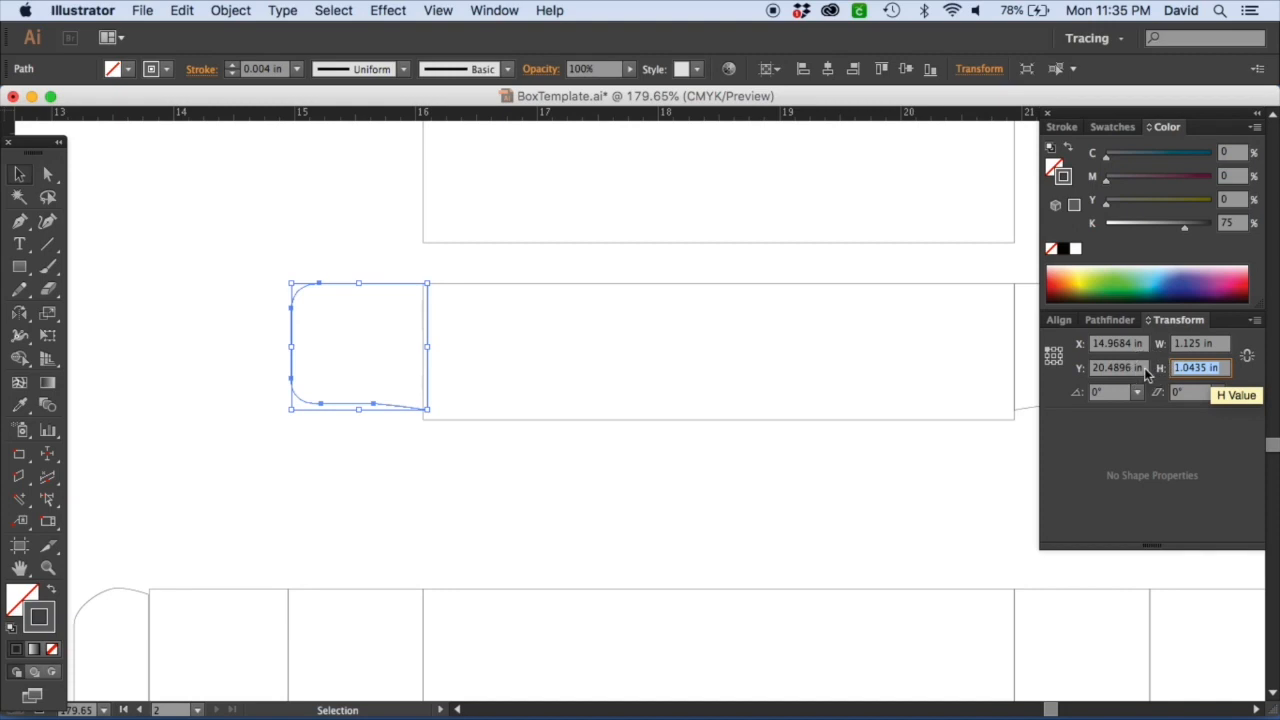
pyautogui.write('1.12')
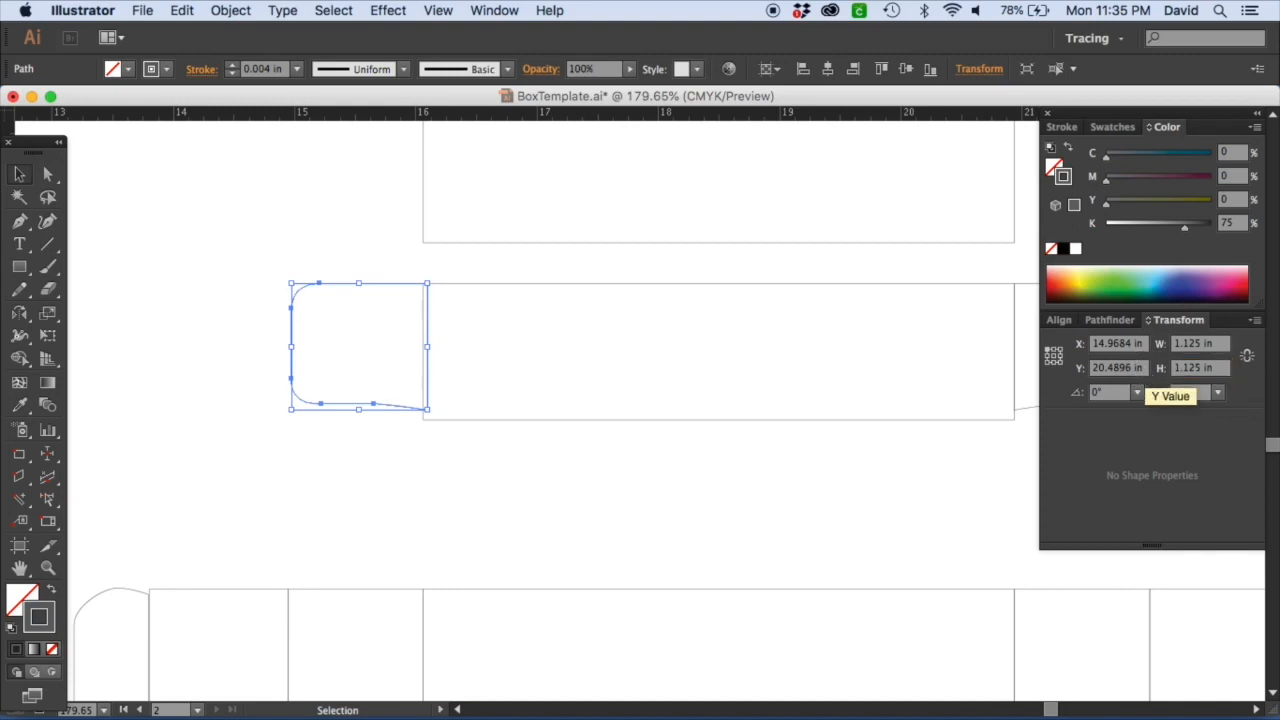
pyautogui.write('5')
pyautogui.press('Return')
pyautogui.click(254, 337)
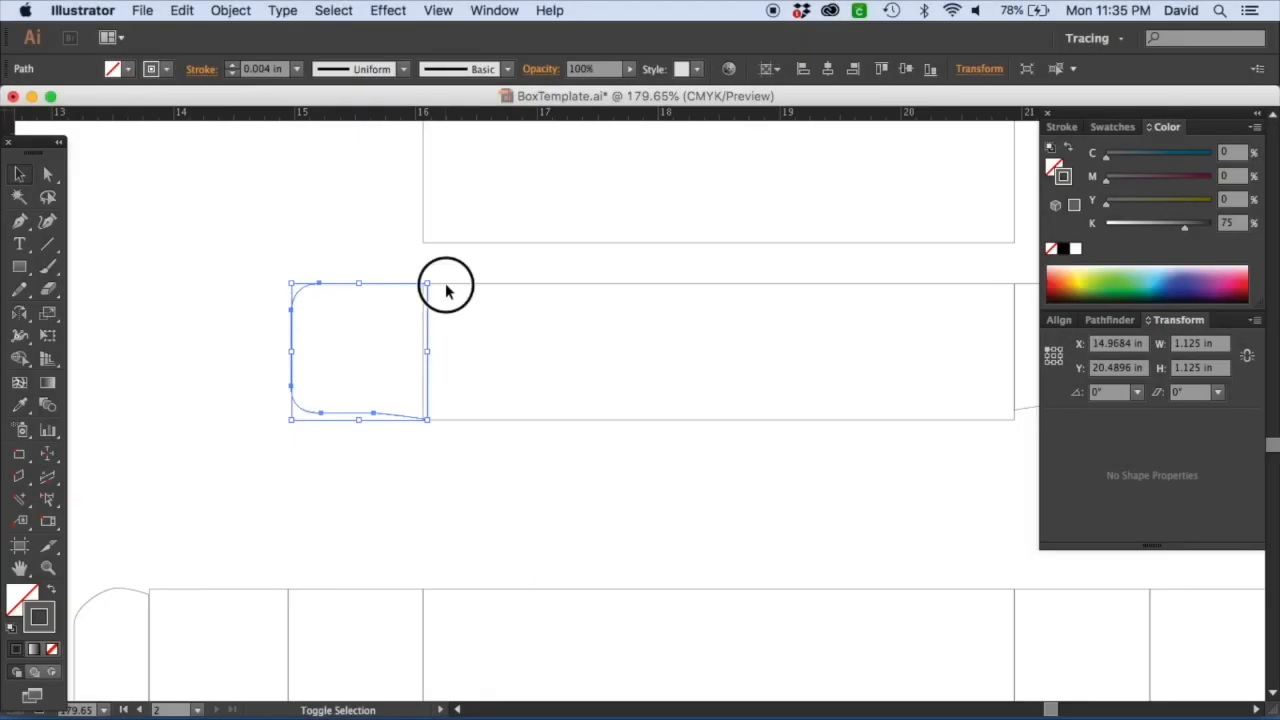
# Zoom and pan around the sketch to examine the small notch dimensions where the flaps meet the panels.
pyautogui.keyDown('shift'); pyautogui.click(445, 284); pyautogui.keyUp('shift')
pyautogui.click(866, 463)
pyautogui.press('z')
pyautogui.moveTo(218, 284); pyautogui.dragTo(632, 446)
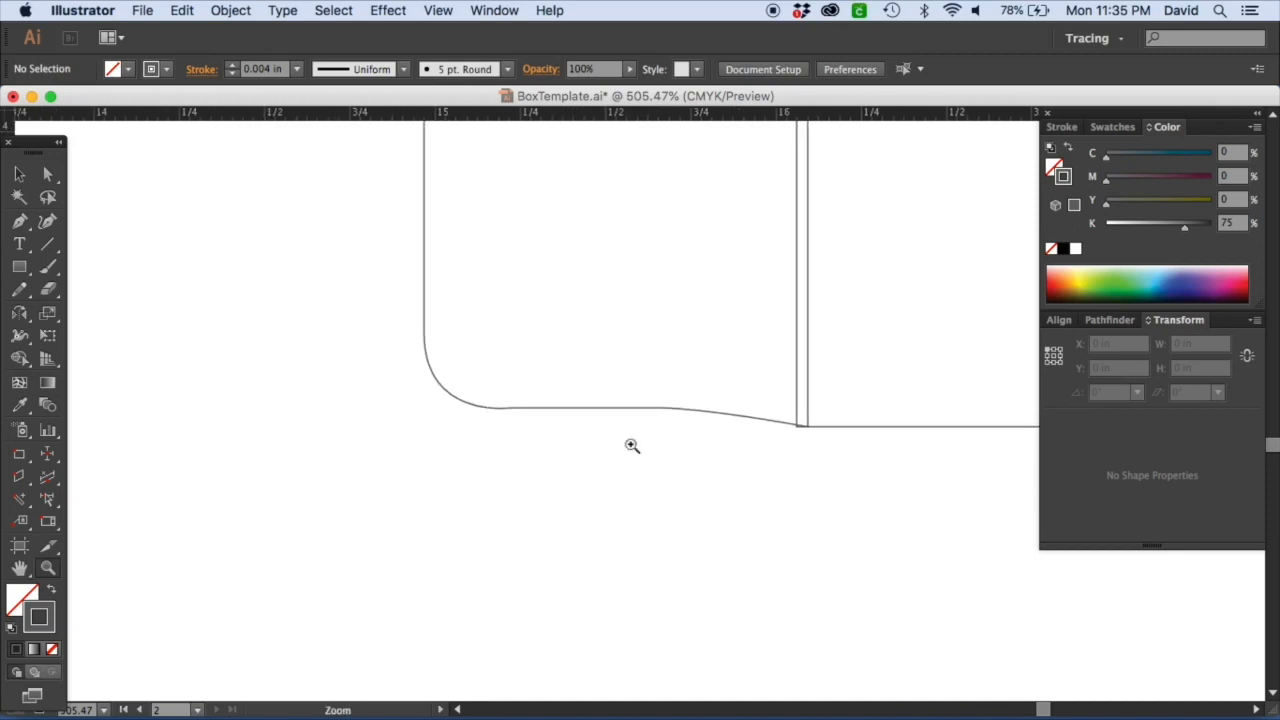
pyautogui.click(19, 266)
pyautogui.press('super+minus')
pyautogui.press('super+minus')
pyautogui.press('super+minus')
pyautogui.press('super+minus')
pyautogui.press('super+minus')
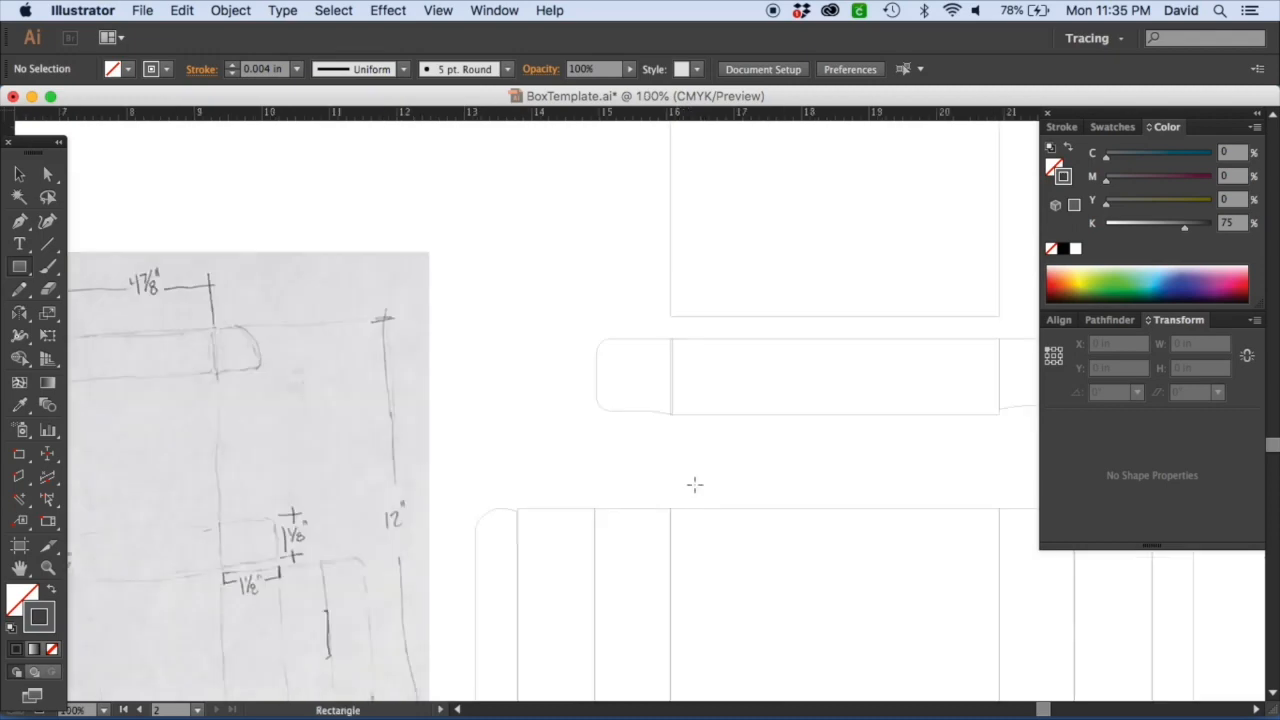
pyautogui.moveTo(295, 536); pyautogui.dragTo(622, 243)
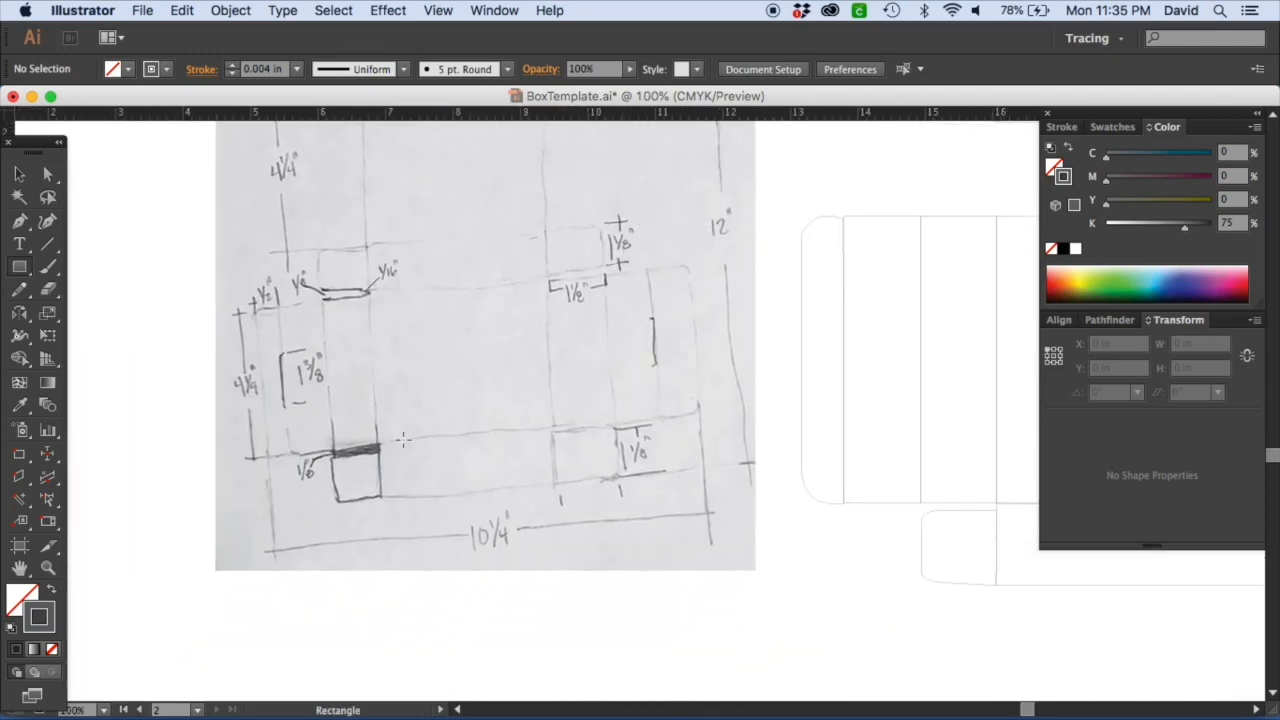
pyautogui.moveTo(262, 252); pyautogui.dragTo(457, 366)
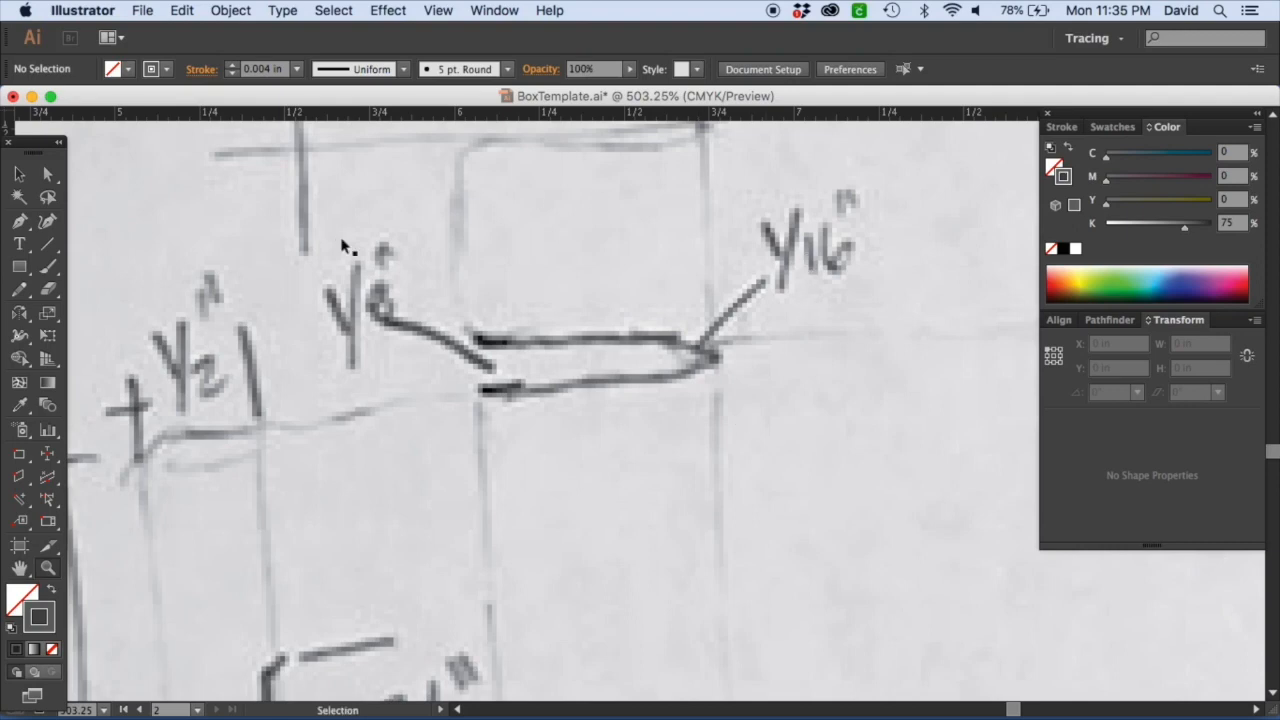
pyautogui.press('super+minus')
pyautogui.press('super+minus')
pyautogui.press('super+minus')
pyautogui.press('super+minus')
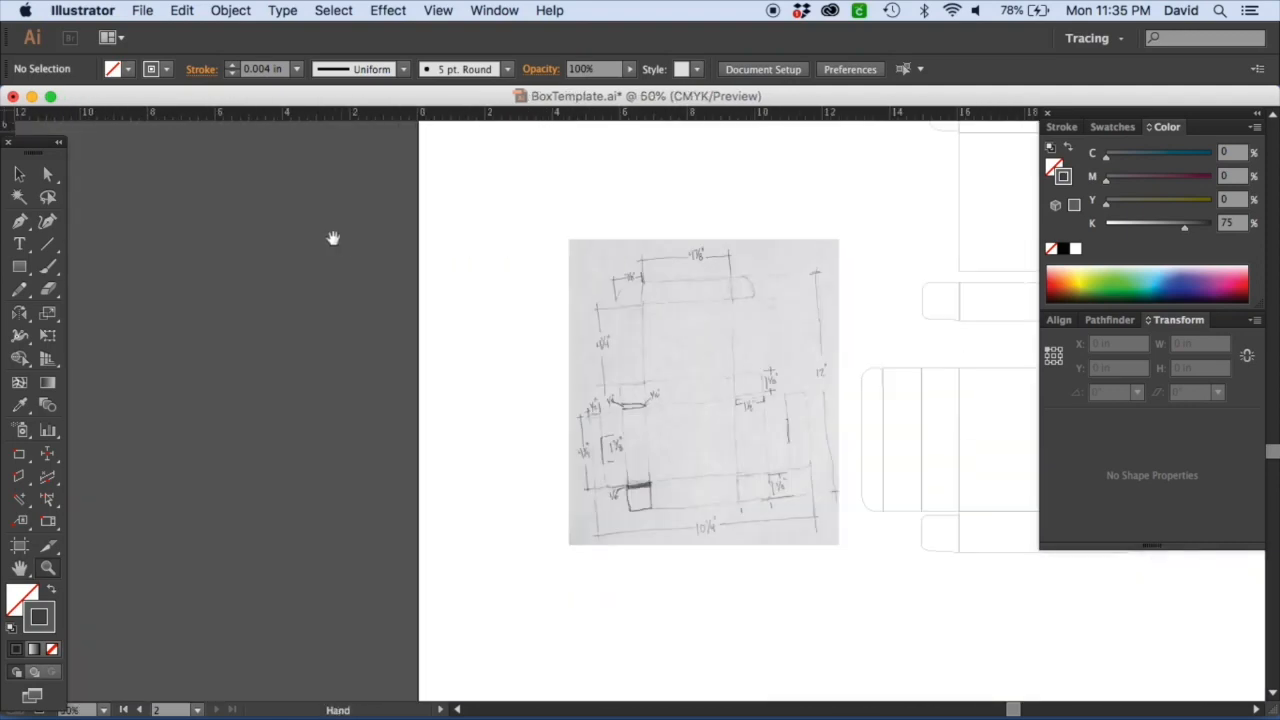
pyautogui.moveTo(693, 292); pyautogui.dragTo(185, 302)
pyautogui.moveTo(332, 310); pyautogui.dragTo(448, 370)
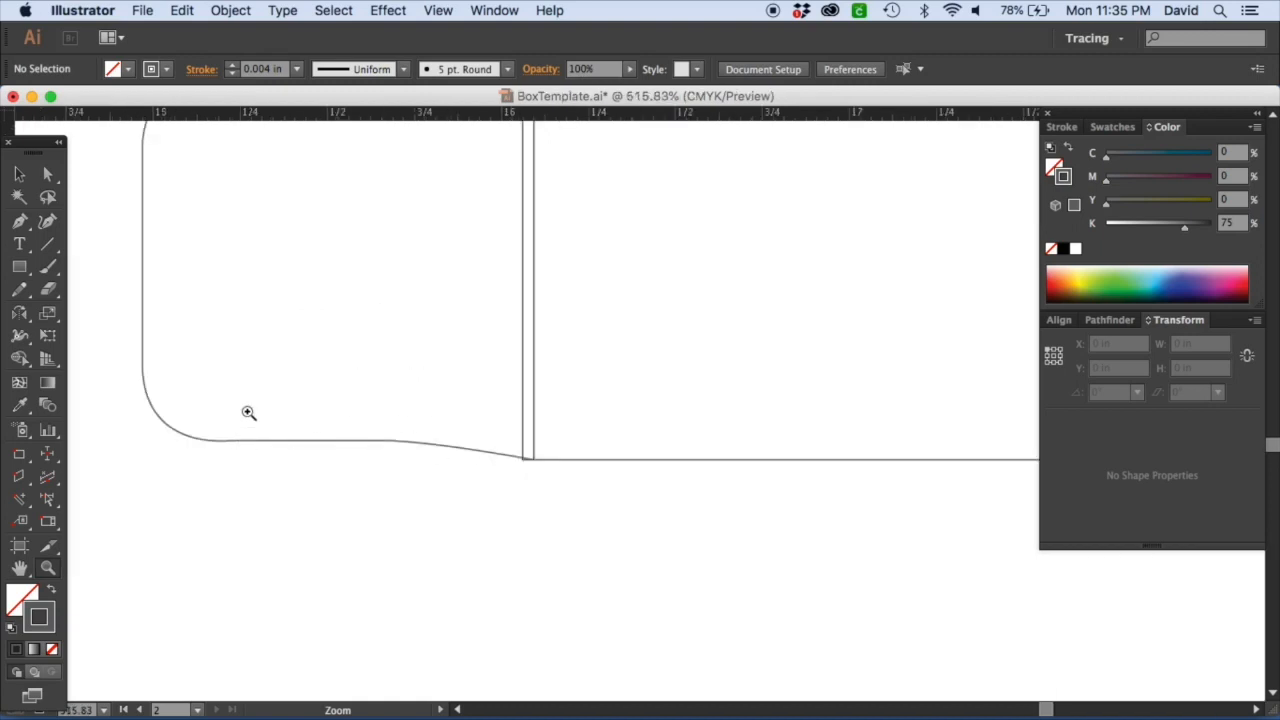
# Nudge the left dust flap so its edge meets the adjoining panel.
pyautogui.click(19, 175)
pyautogui.click(498, 459)
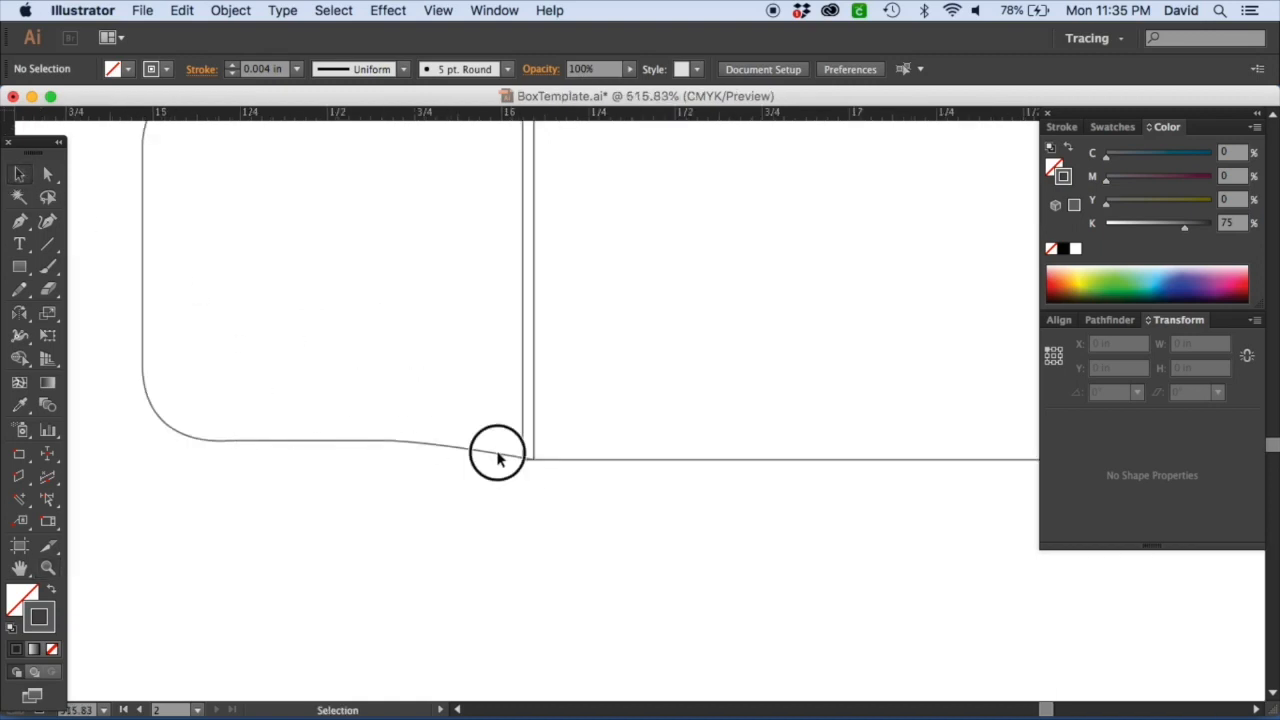
pyautogui.moveTo(498, 459)
pyautogui.mouseDown()
pyautogui.moveTo(477, 449)
pyautogui.moveTo(491, 471)
pyautogui.mouseUp()
pyautogui.click(572, 481)
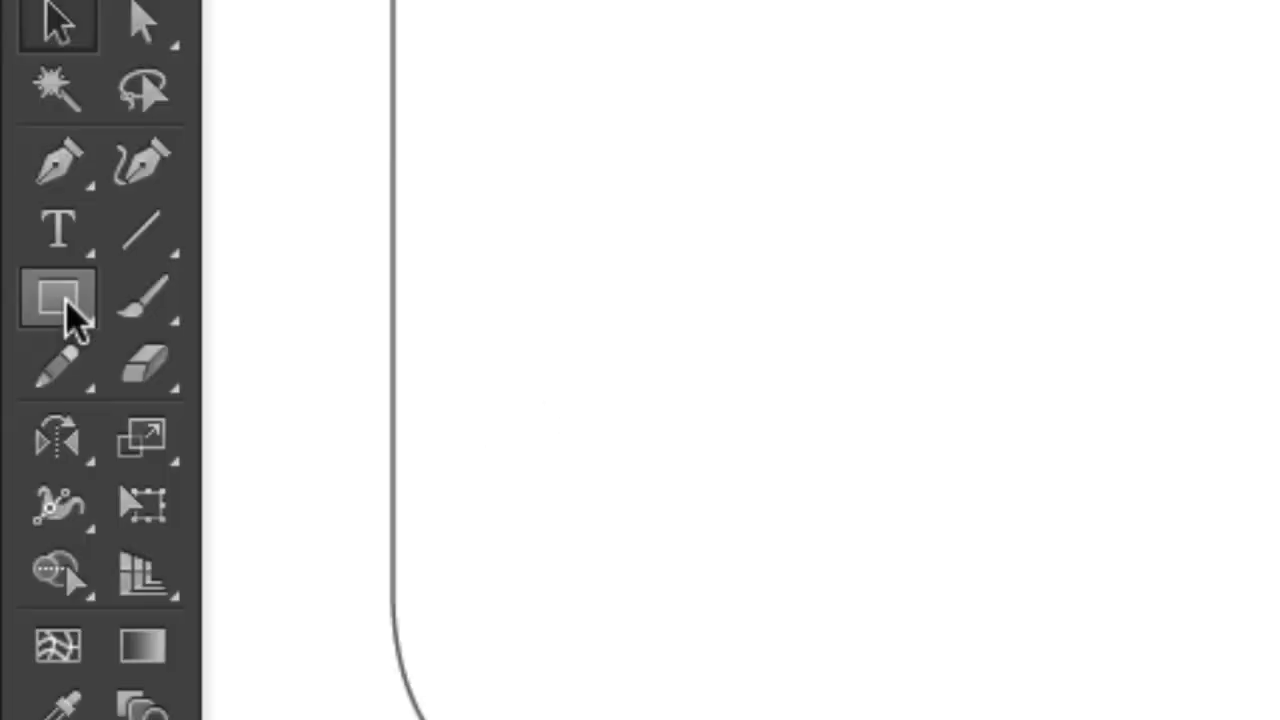
# Draw a 0.125 in by 0.125 in square below the dust flap's lower-left corner.
pyautogui.click(19, 267)
pyautogui.click(129, 469)
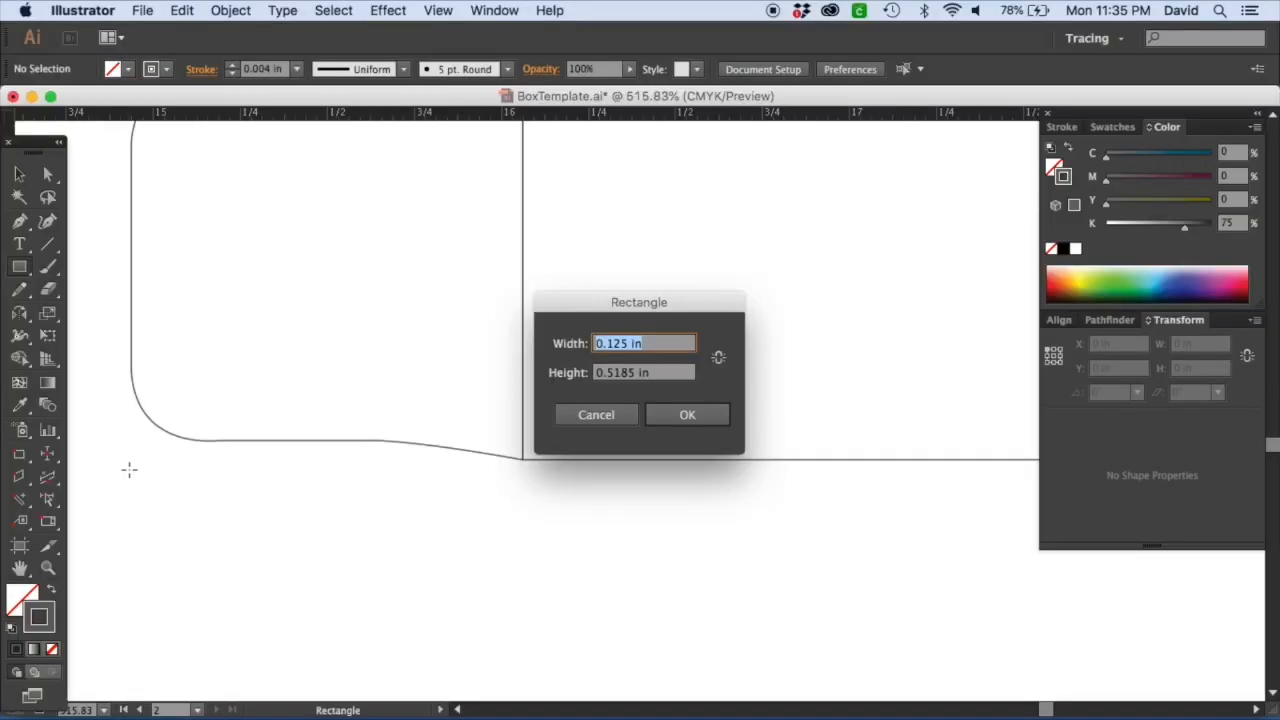
pyautogui.press('Tab')
pyautogui.write('1')
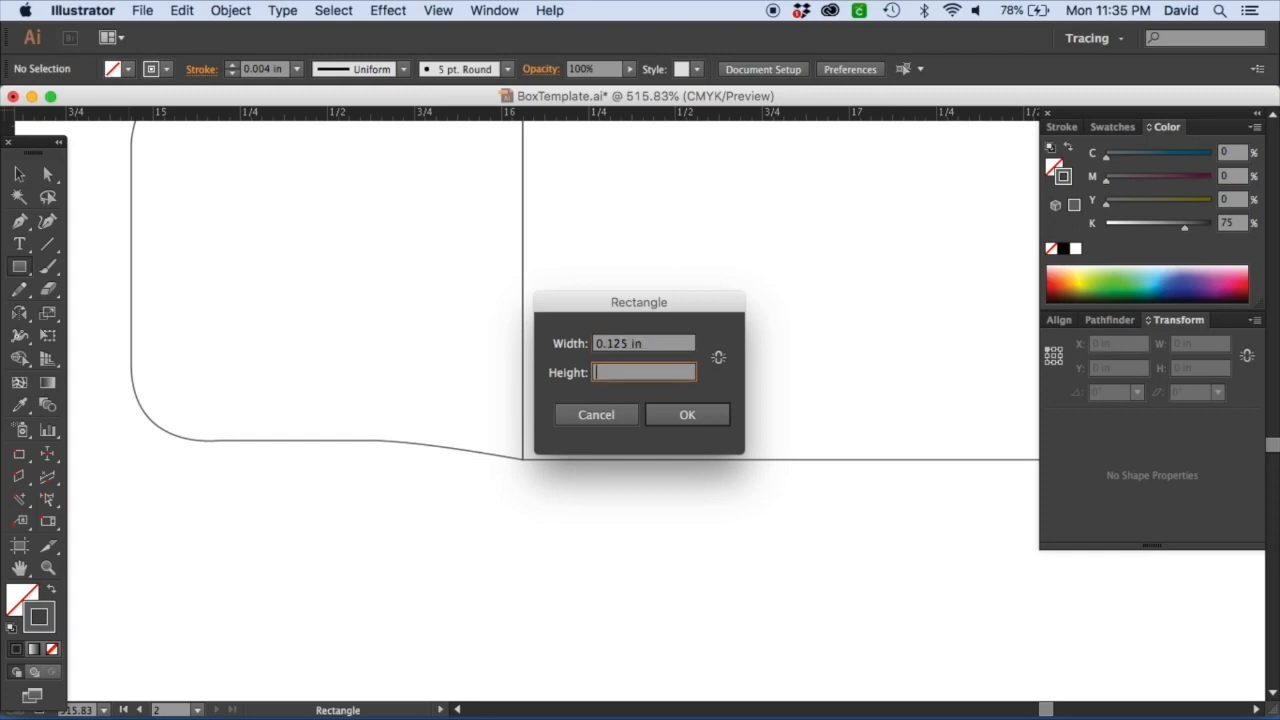
pyautogui.write('125')
pyautogui.press('Tab')
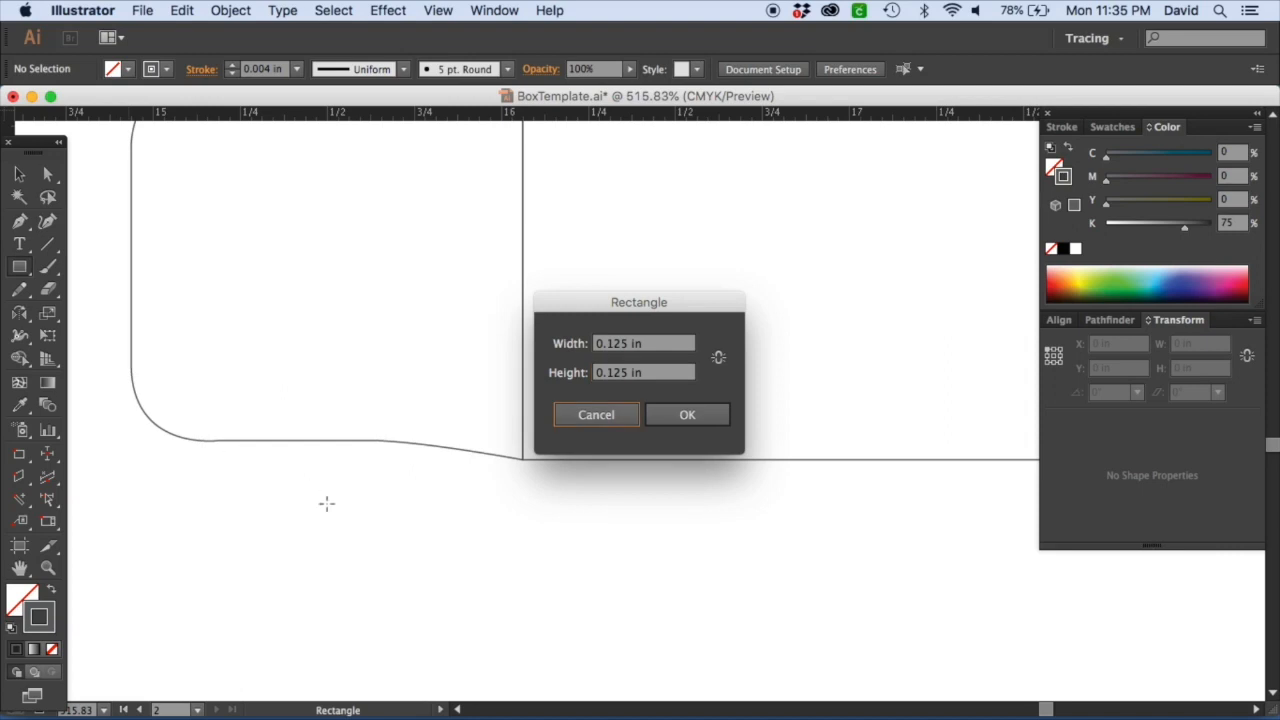
pyautogui.click(682, 414)
# Switch to Calculator and compute 1 divided by 16.
pyautogui.click(259, 685)
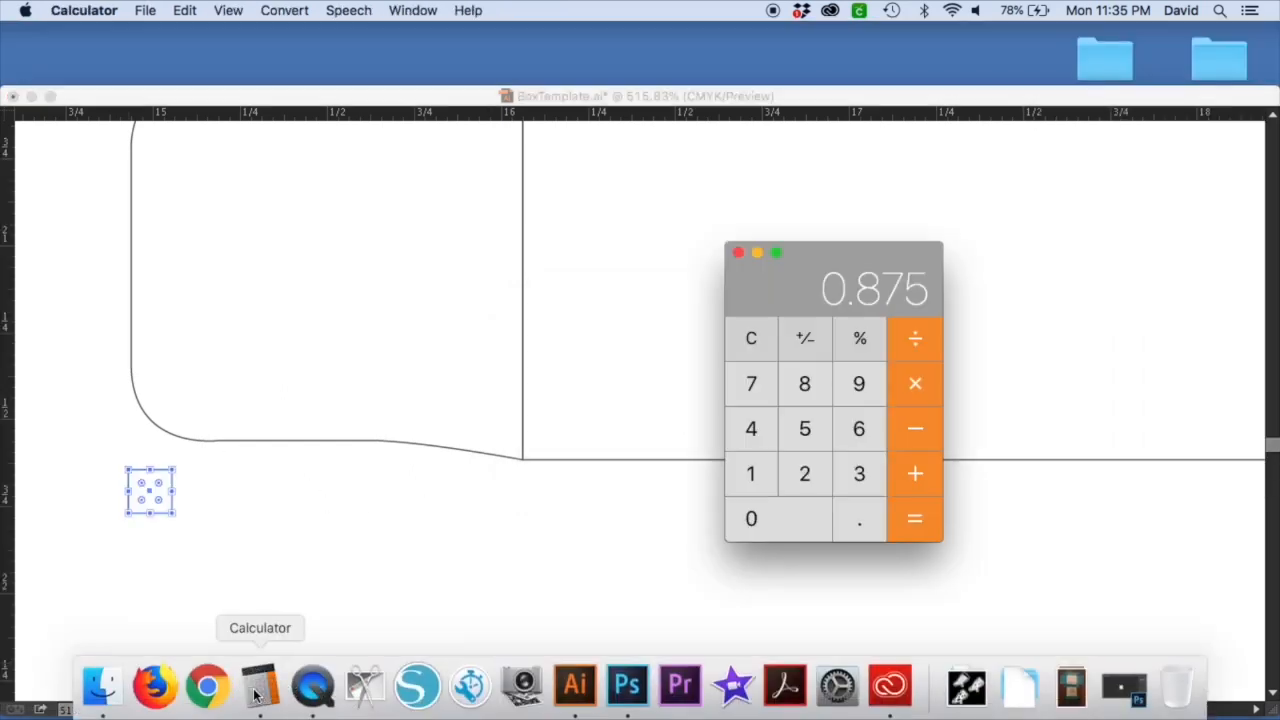
pyautogui.click(750, 343)
pyautogui.click(752, 468)
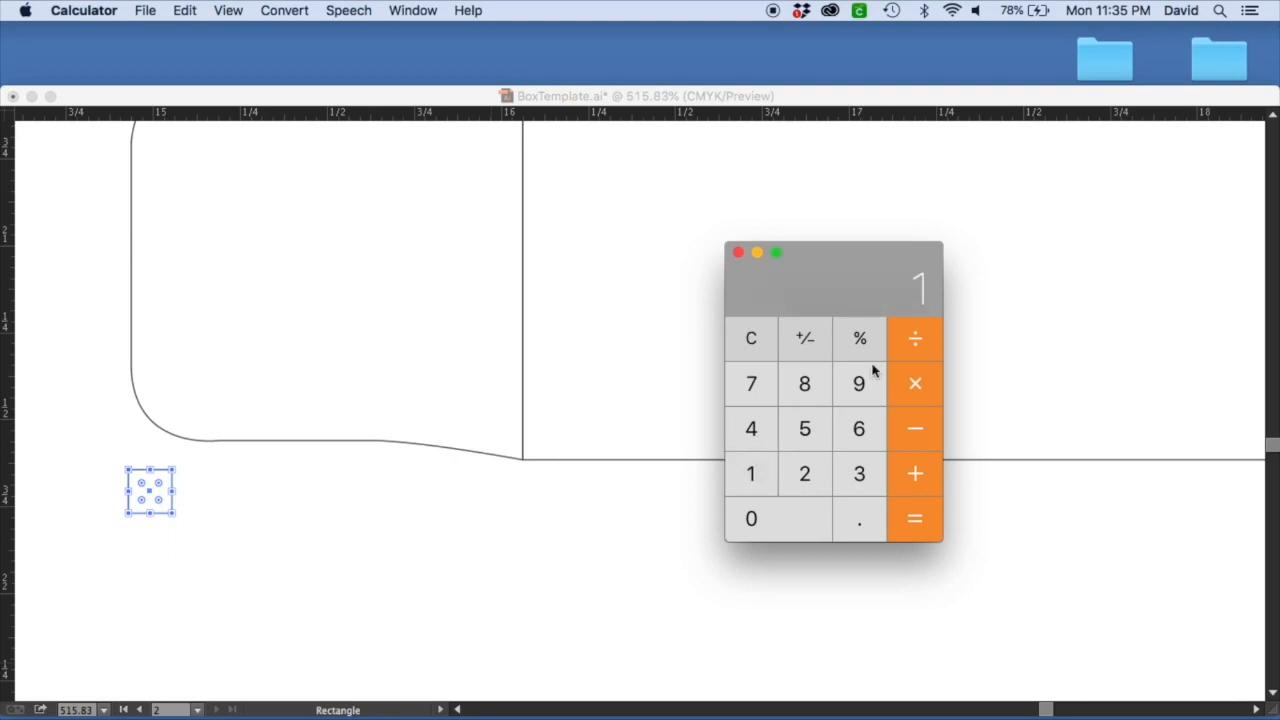
pyautogui.click(859, 428)
pyautogui.click(930, 522)
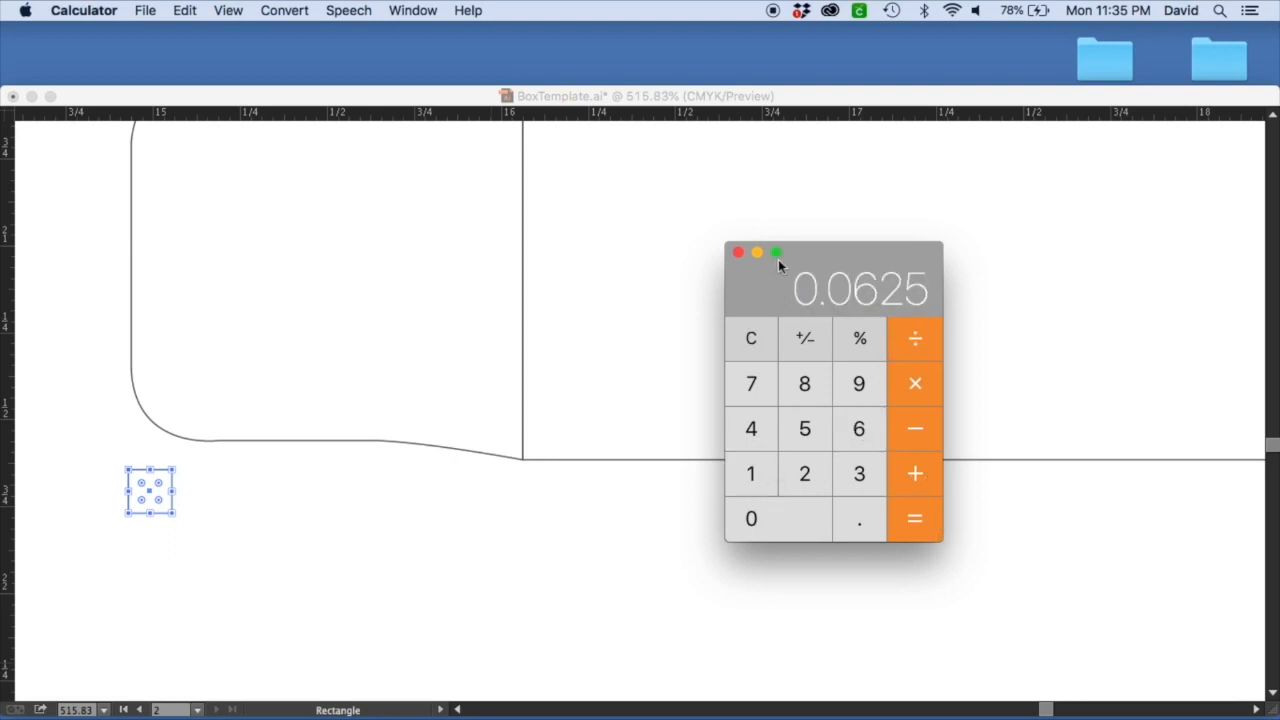
# Return to Illustrator and draw a 0.0625 in square below the dust flap.
pyautogui.click(537, 480)
pyautogui.click(268, 549)
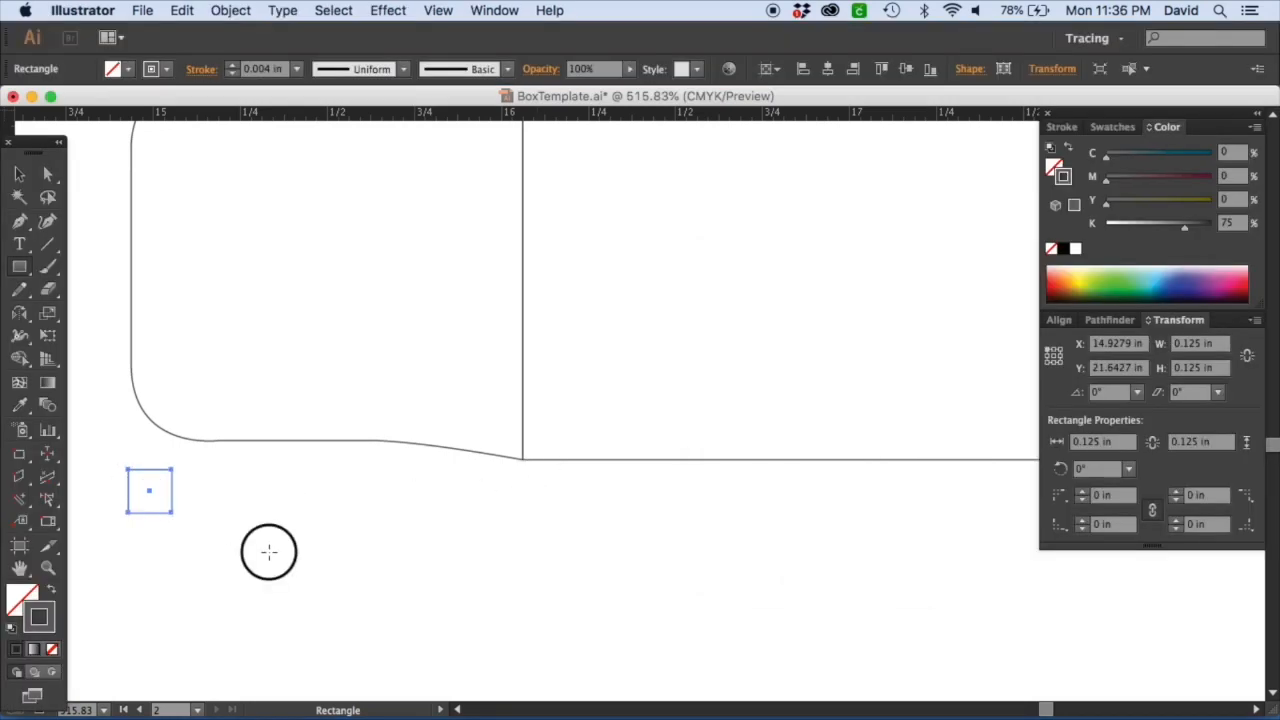
pyautogui.press('BackSpace')
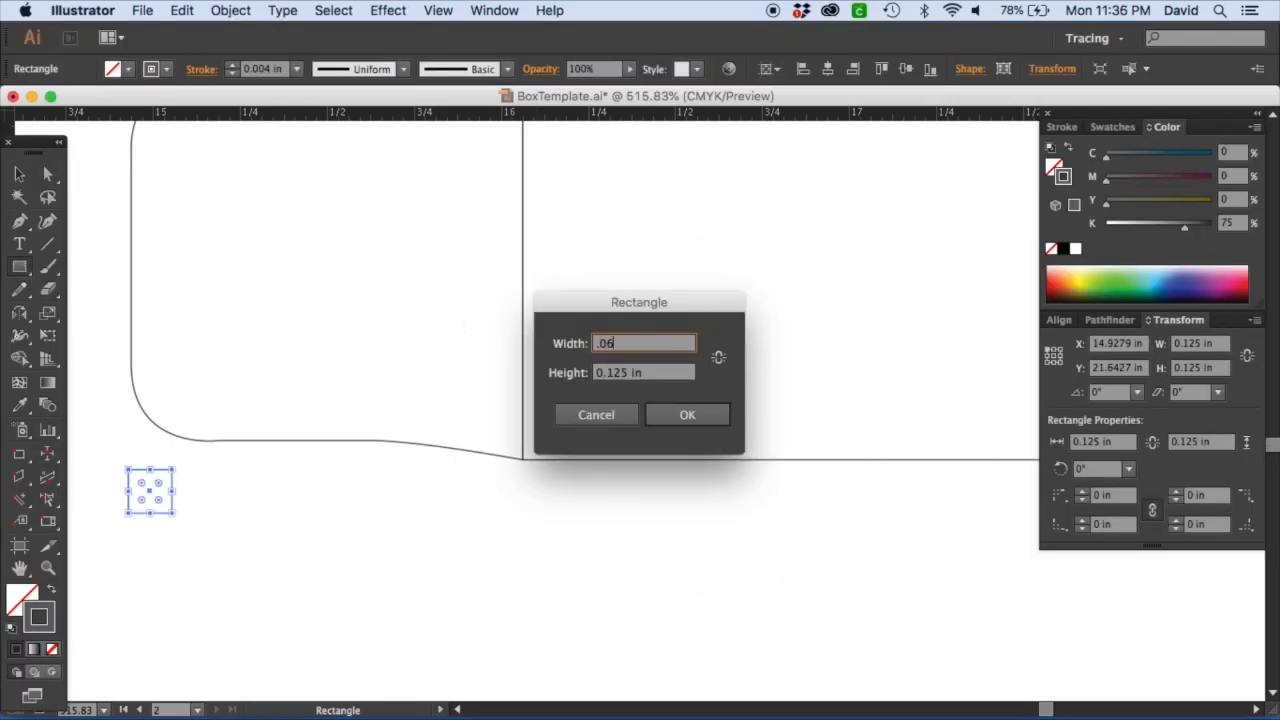
pyautogui.press('Tab')
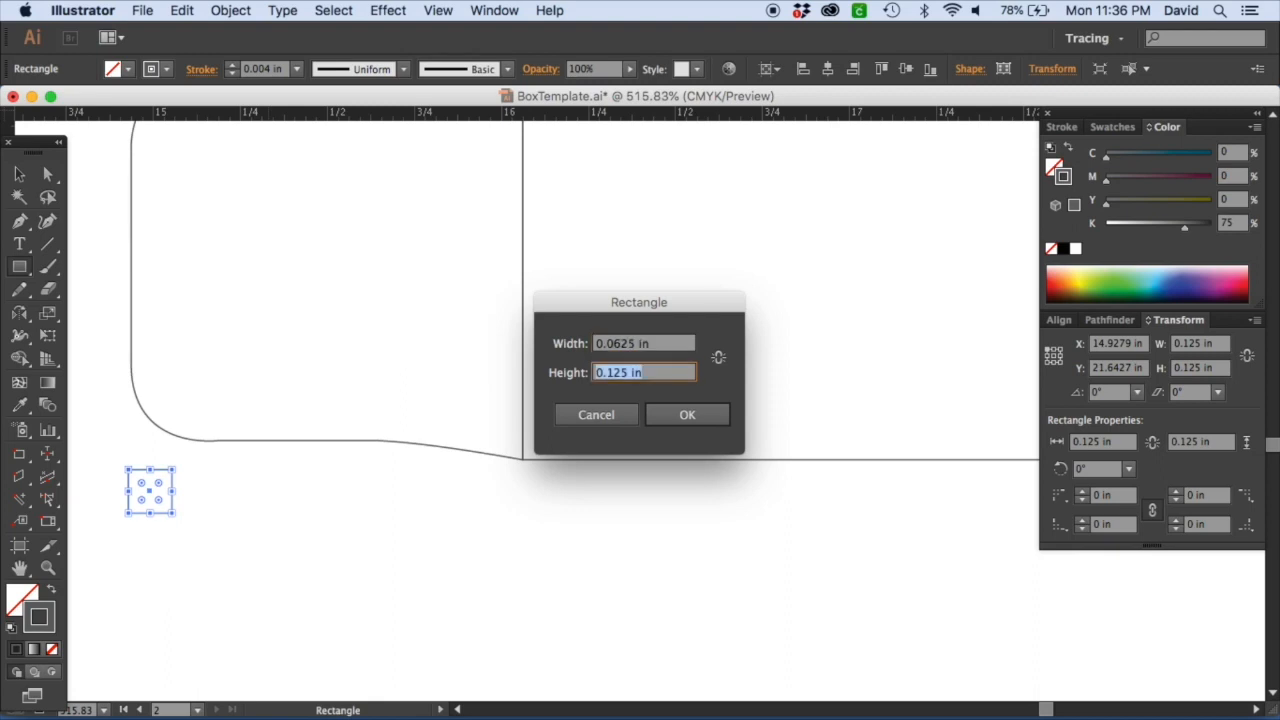
pyautogui.press('BackSpace')
pyautogui.press('Return')
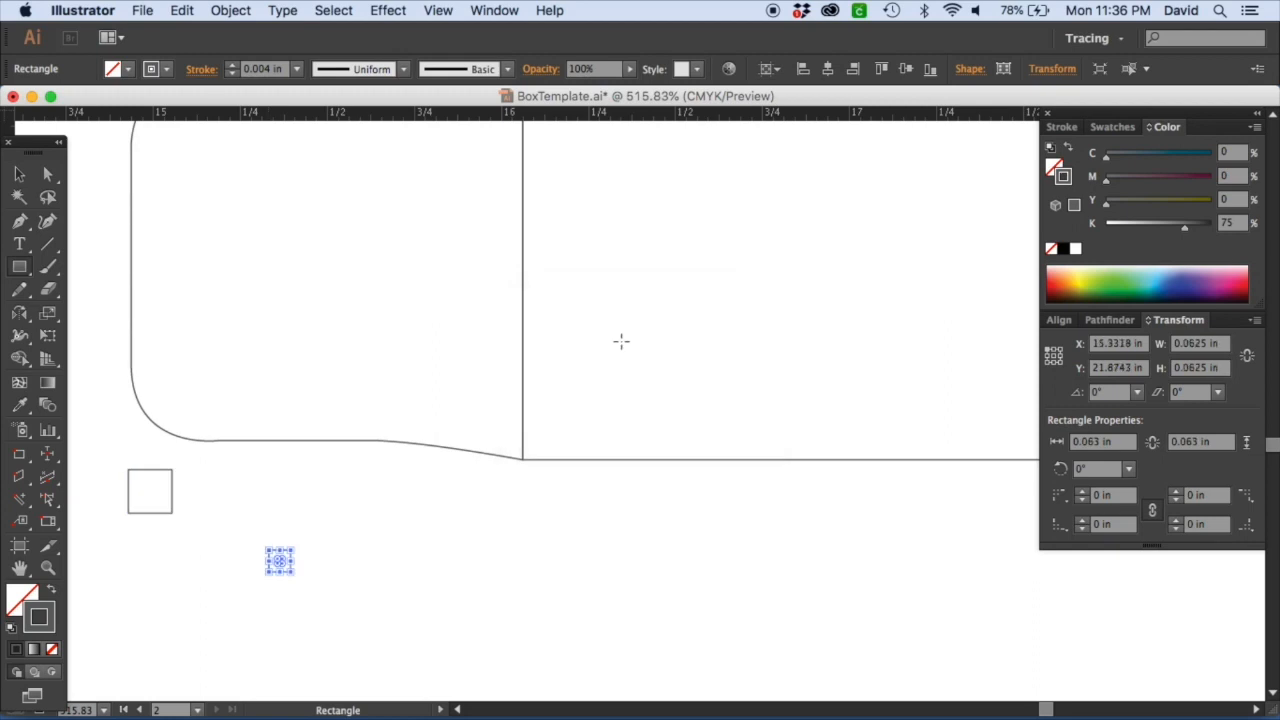
# Left-align the 0.125 in square with the left dust flap.
pyautogui.click(19, 174)
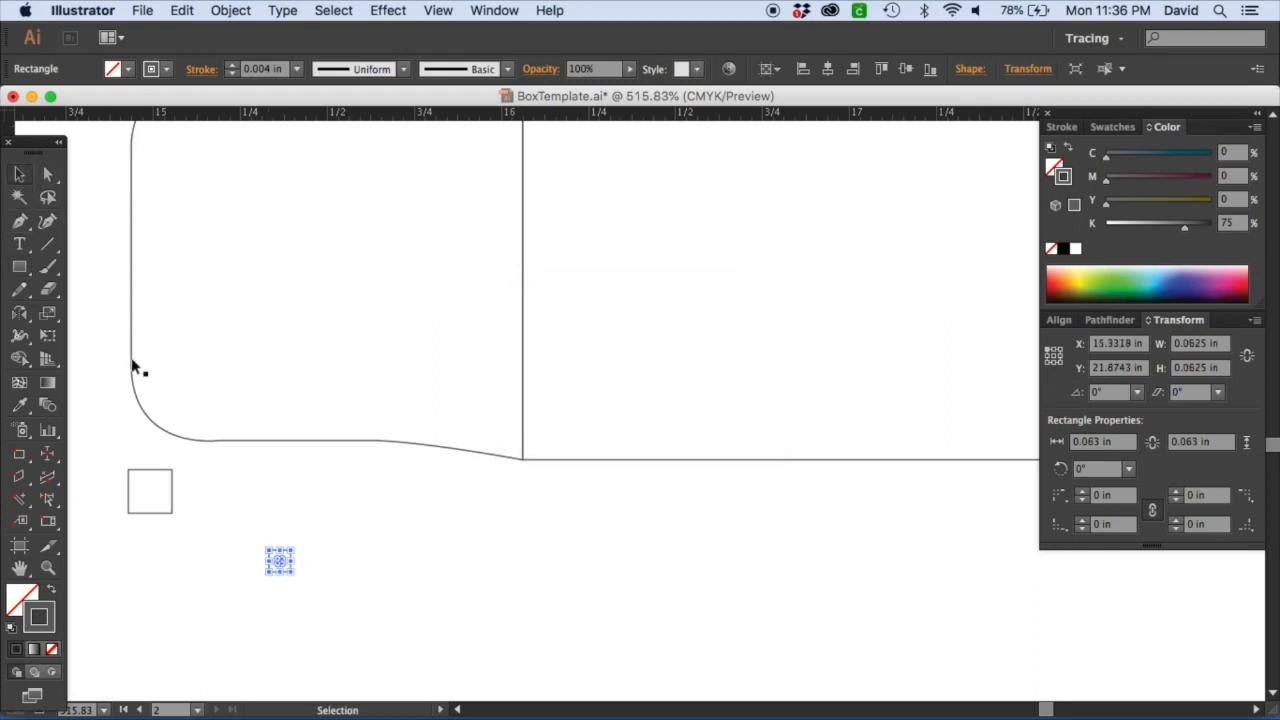
pyautogui.click(132, 368)
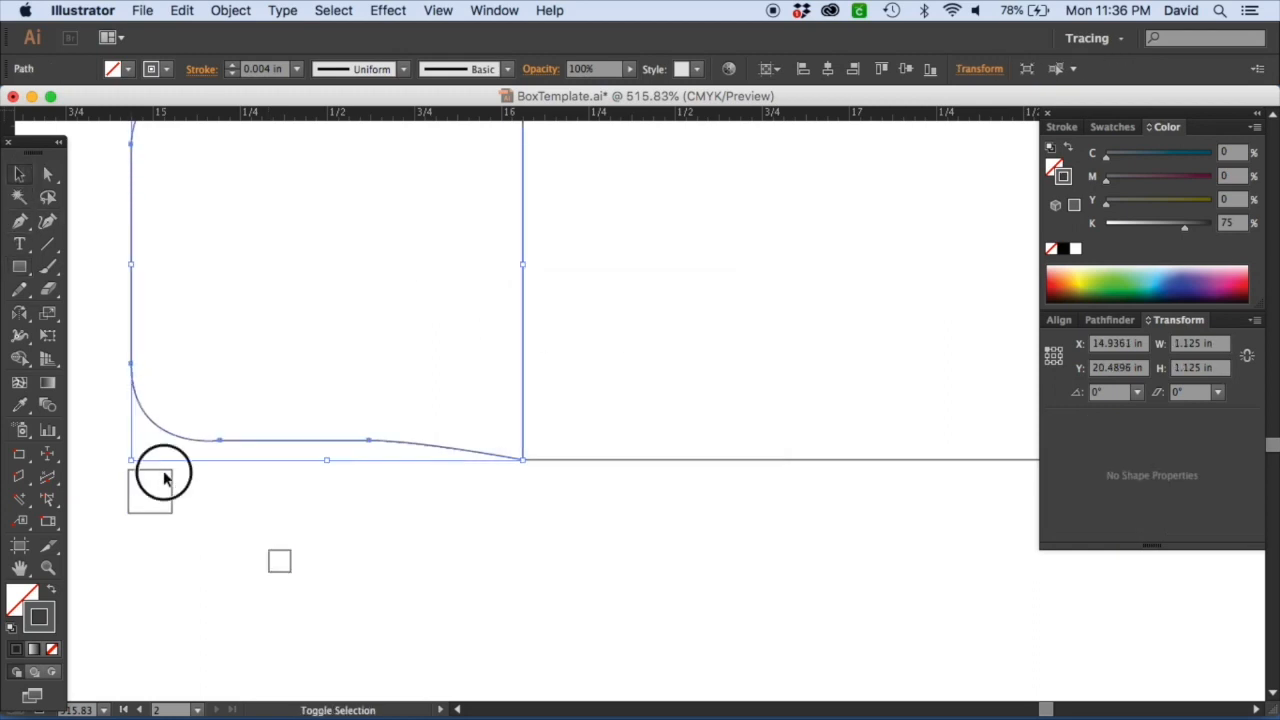
pyautogui.keyDown('shift'); pyautogui.click(165, 478); pyautogui.keyUp('shift')
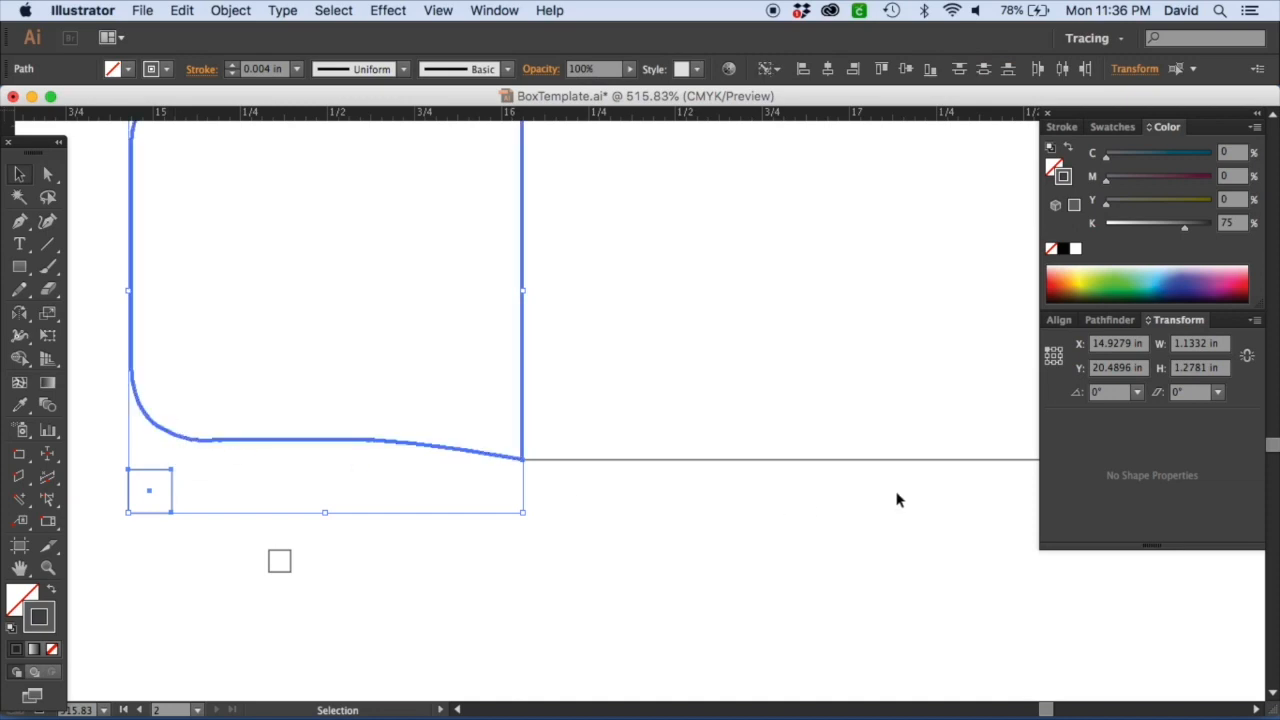
pyautogui.click(1062, 320)
pyautogui.click(1056, 363)
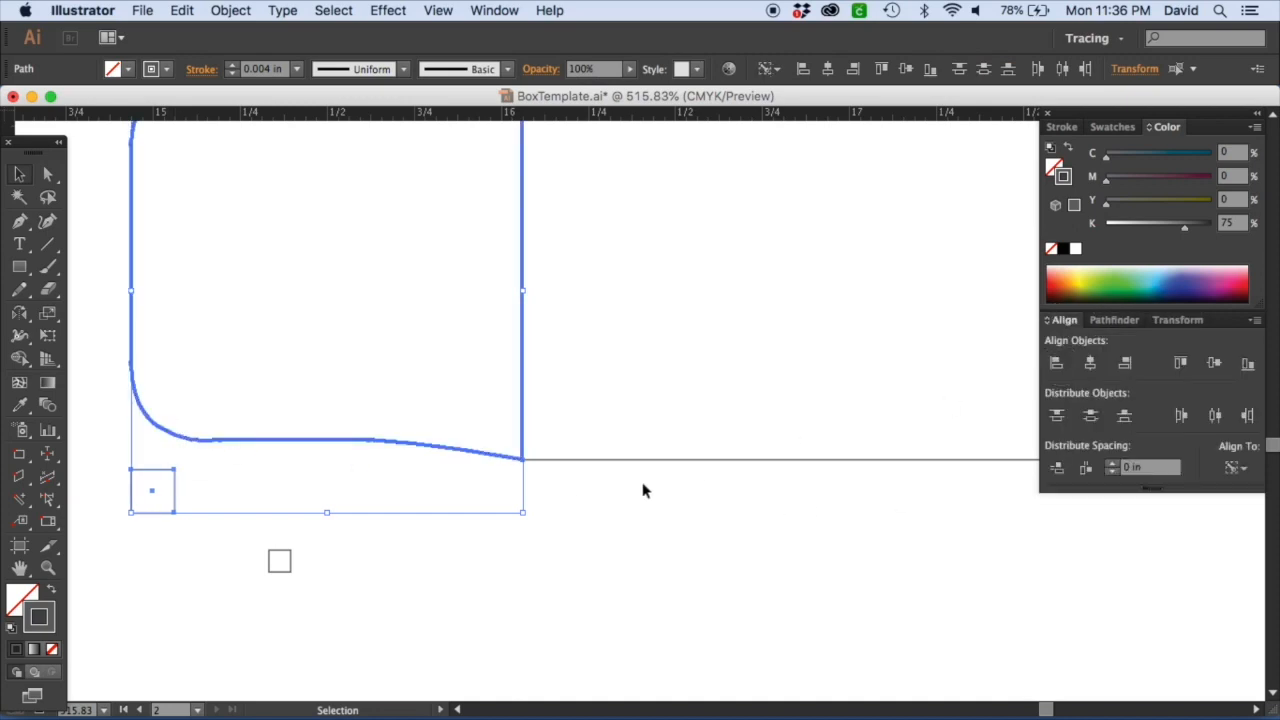
# Align the 0.0625 in square to the flap's right edge and to the bottom of the larger square.
pyautogui.click(453, 560)
pyautogui.click(290, 566)
pyautogui.keyDown('shift'); pyautogui.click(485, 457); pyautogui.keyUp('shift')
pyautogui.click(485, 458)
pyautogui.click(1125, 363)
pyautogui.moveTo(669, 583); pyautogui.dragTo(173, 516)
pyautogui.click(164, 512)
pyautogui.click(1247, 364)
pyautogui.click(604, 561)
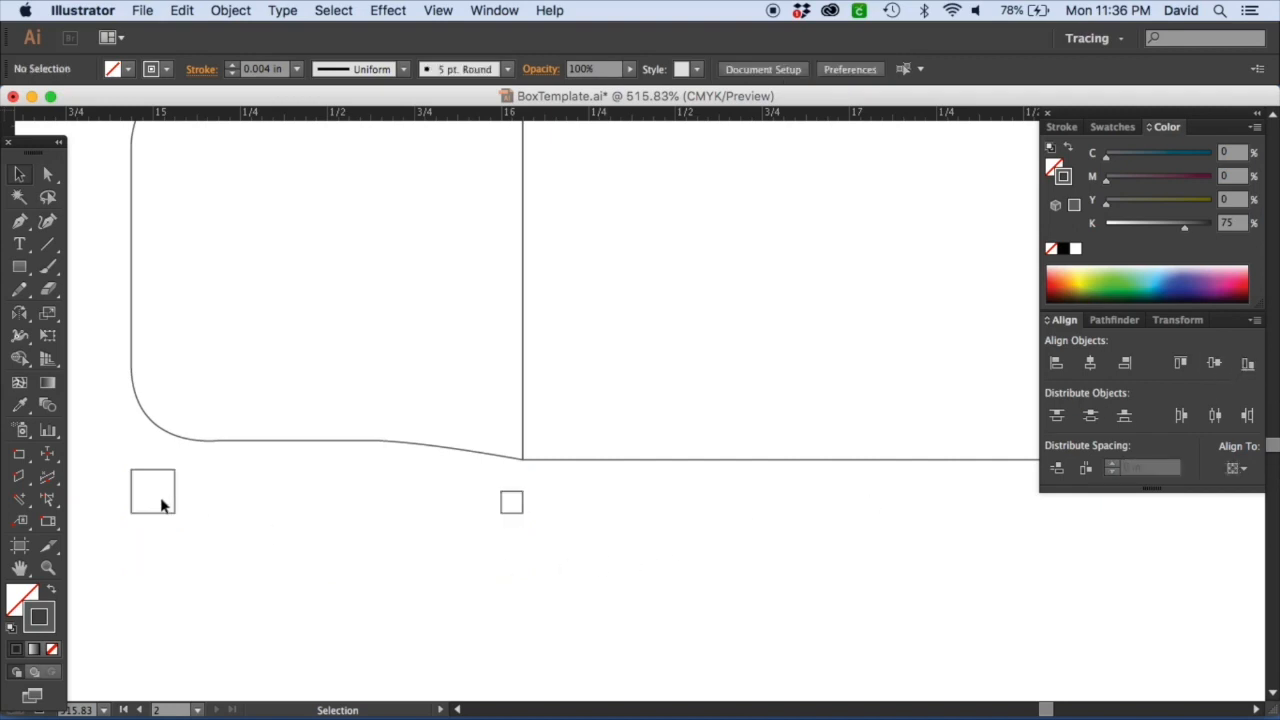
# Select the two reference squares below the dust flap and lock them.
pyautogui.moveTo(128, 459); pyautogui.dragTo(460, 514)
pyautogui.moveTo(560, 510); pyautogui.dragTo(38, 476)
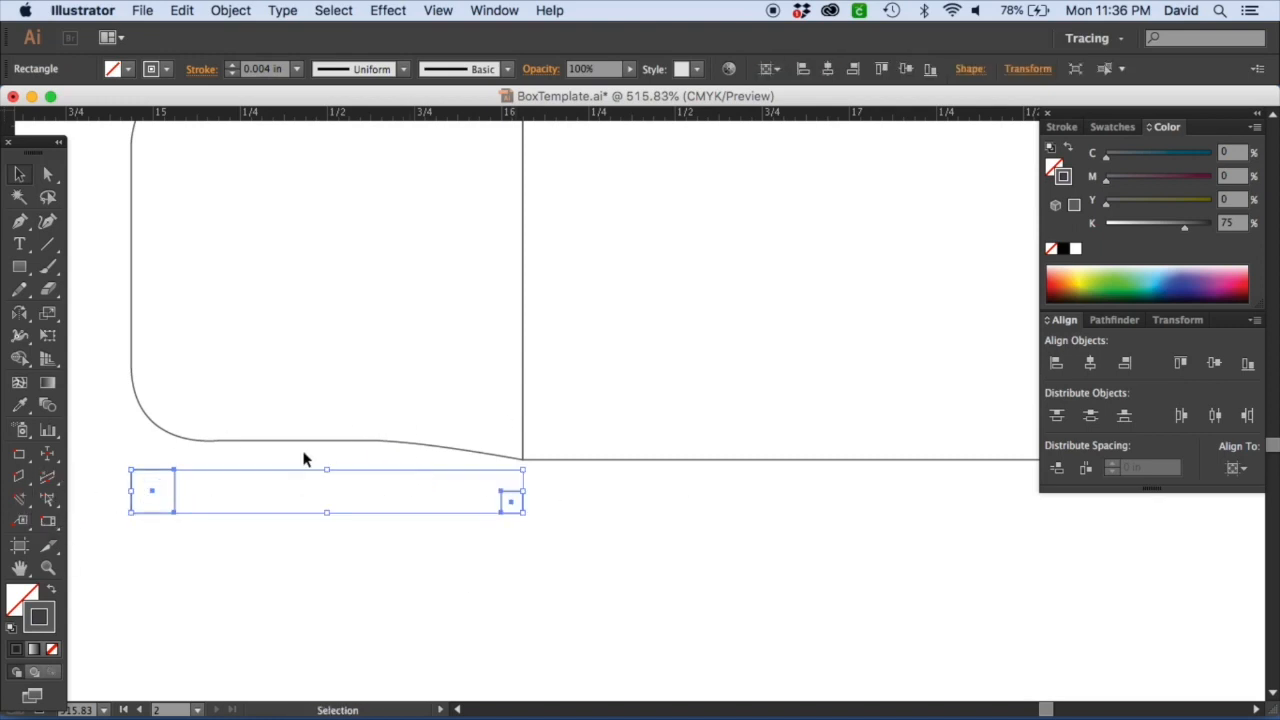
pyautogui.click(262, 514)
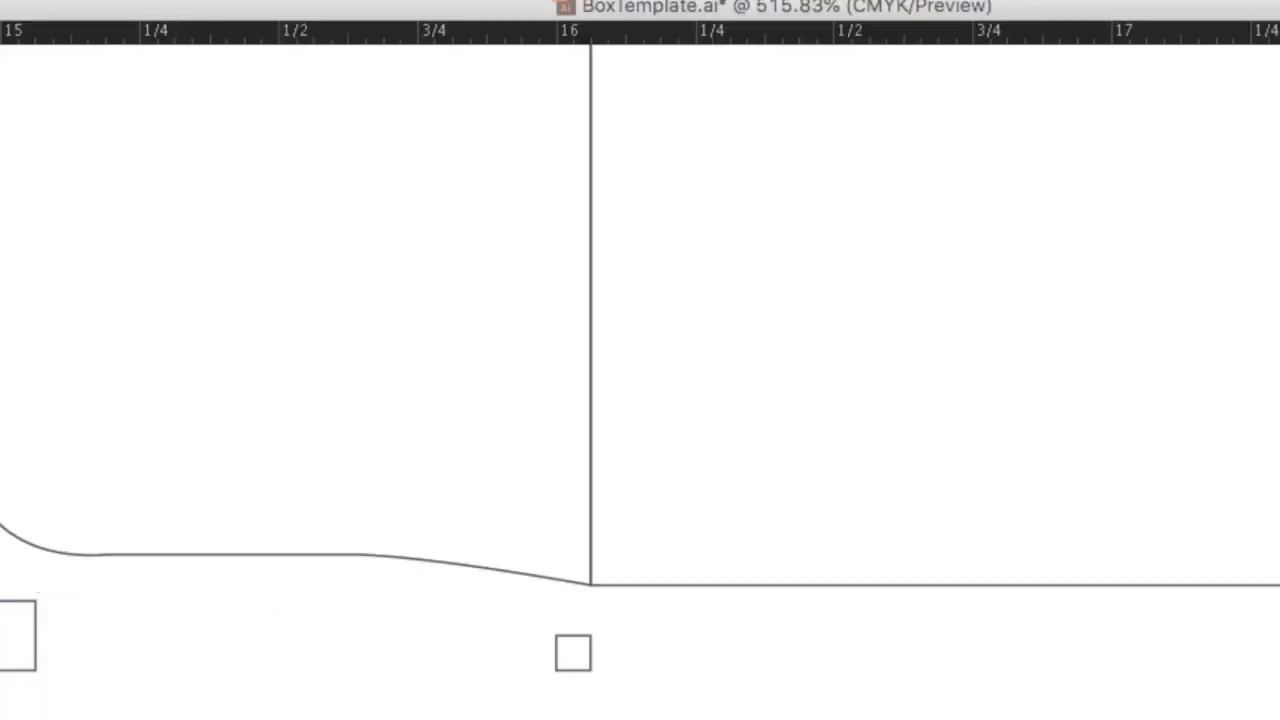
pyautogui.moveTo(0, 490)
pyautogui.mouseDown()
pyautogui.moveTo(797, 719)
pyautogui.moveTo(942, 719)
pyautogui.mouseUp()
pyautogui.moveTo(433, 719); pyautogui.dragTo(589, 719)
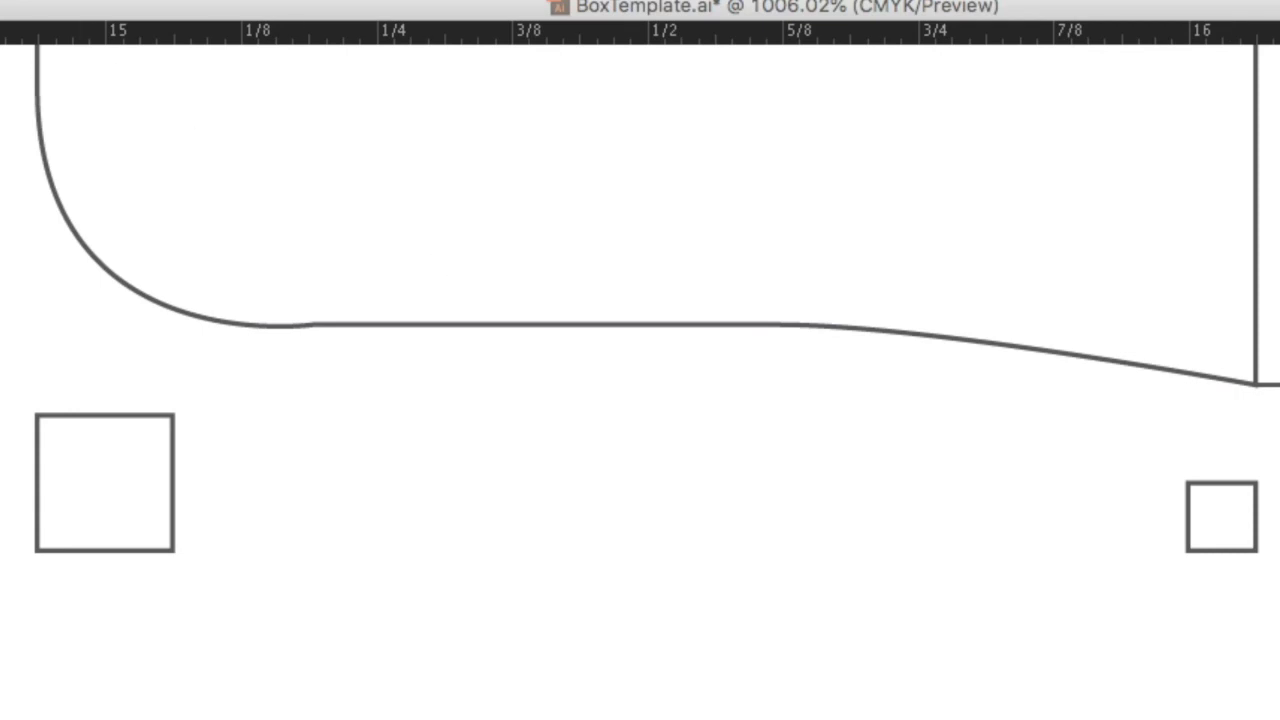
pyautogui.click(1237, 492)
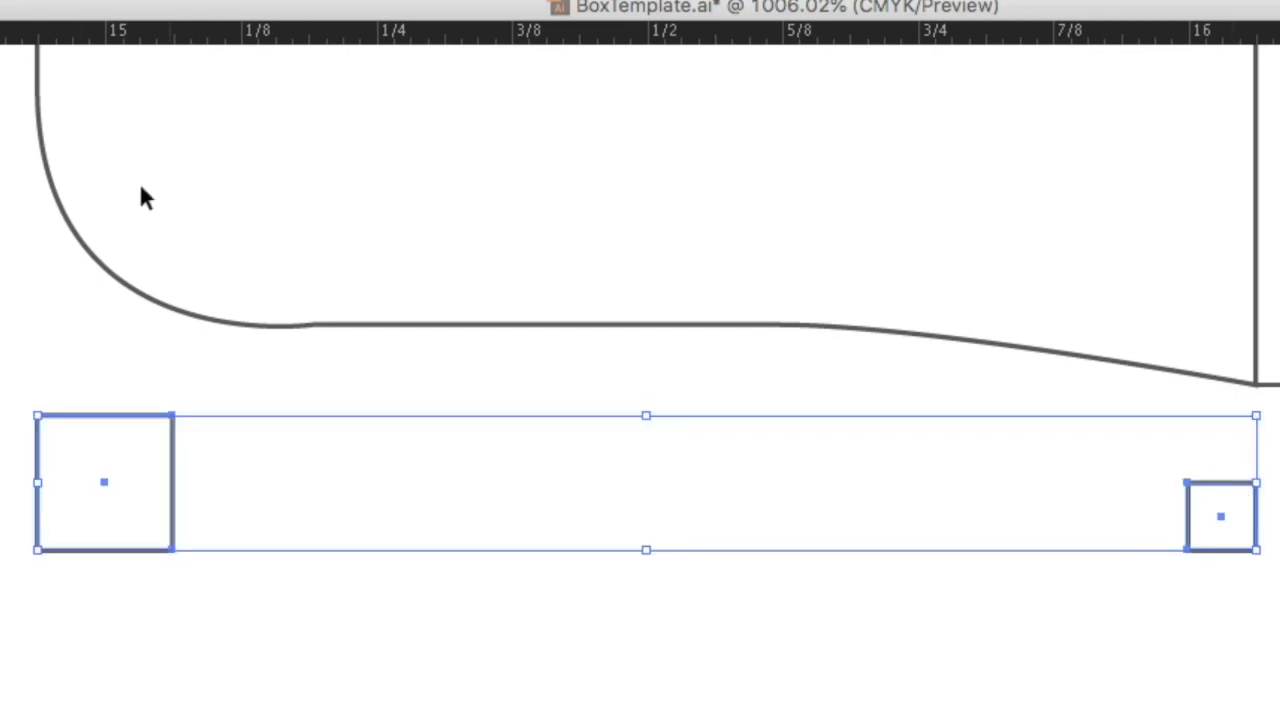
pyautogui.click(45, 1)
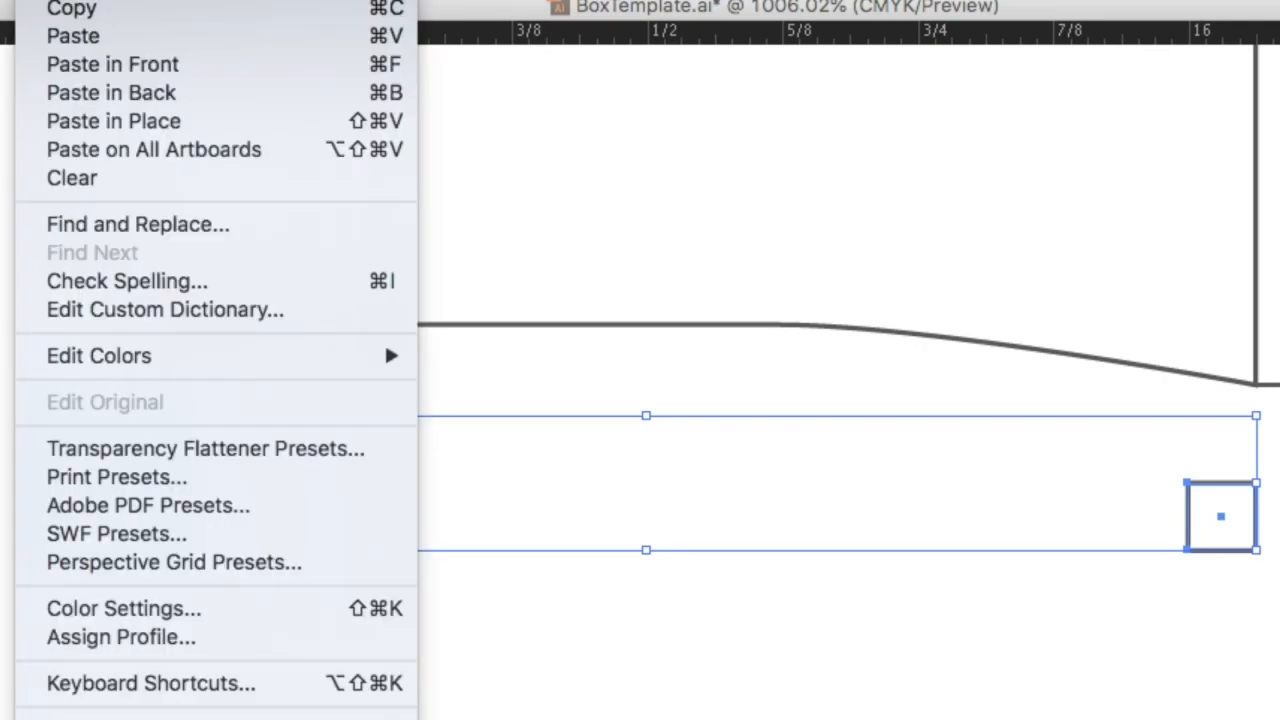
pyautogui.moveTo(125, 1)
pyautogui.moveTo(145, 40)
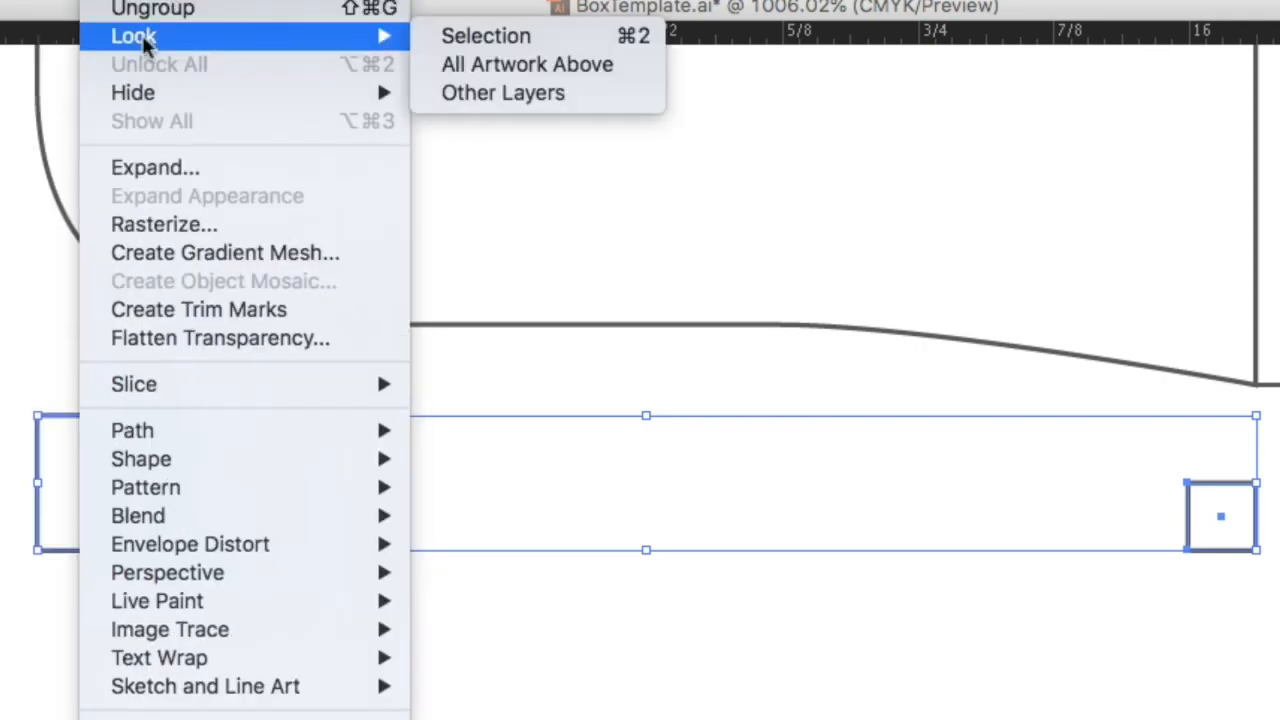
pyautogui.click(502, 36)
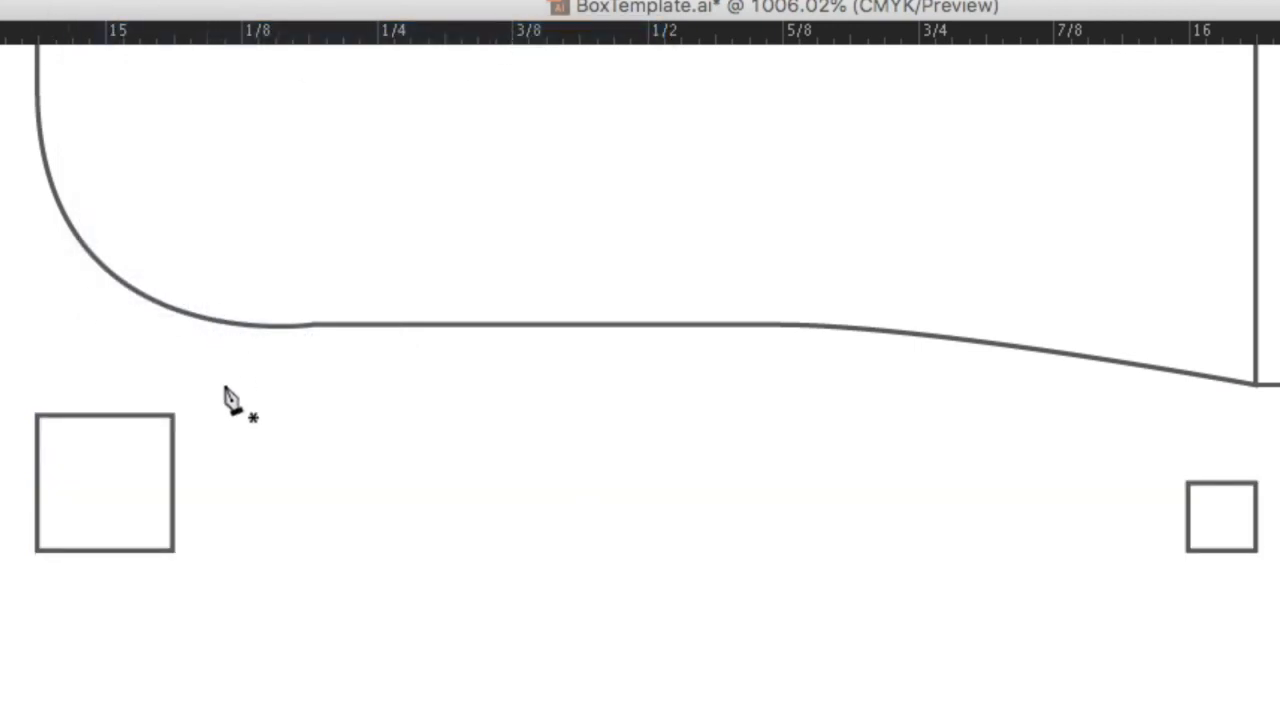
# Draw a closed triangle with the Pen tool from the large square's bottom-left and top-left corners to the small square's bottom-right corner.
pyautogui.click(34, 551)
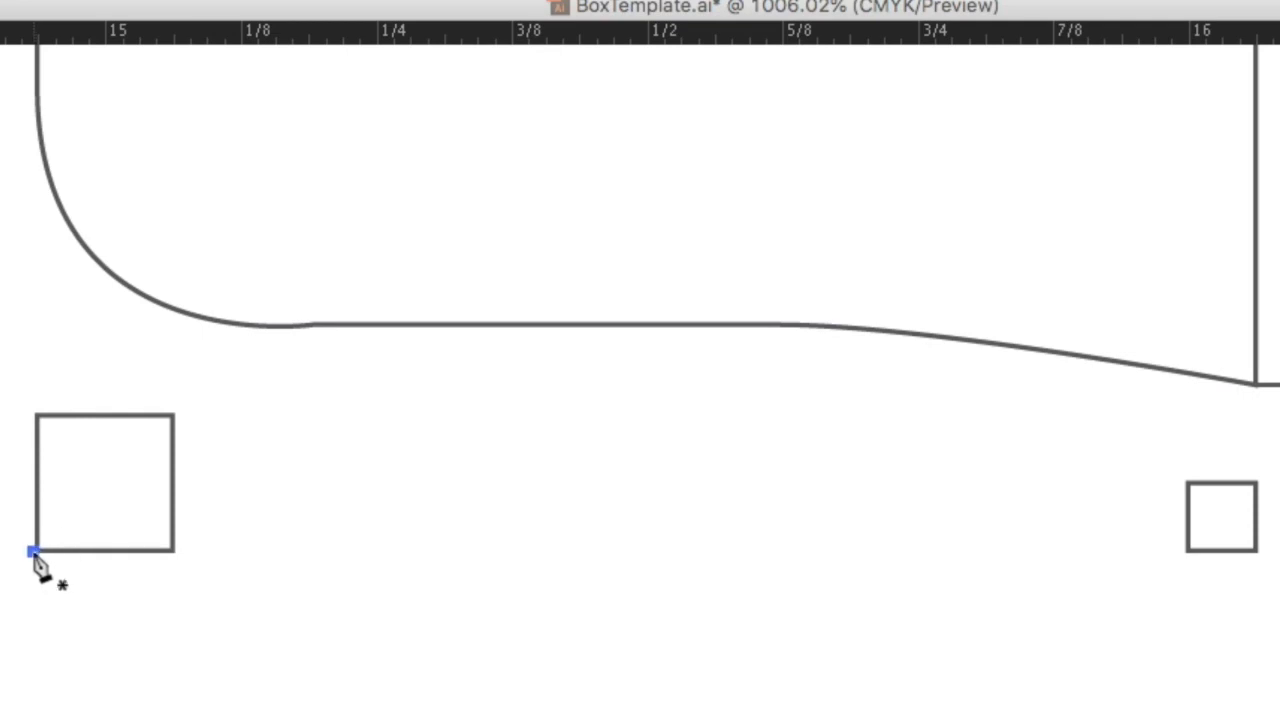
pyautogui.click(1257, 551)
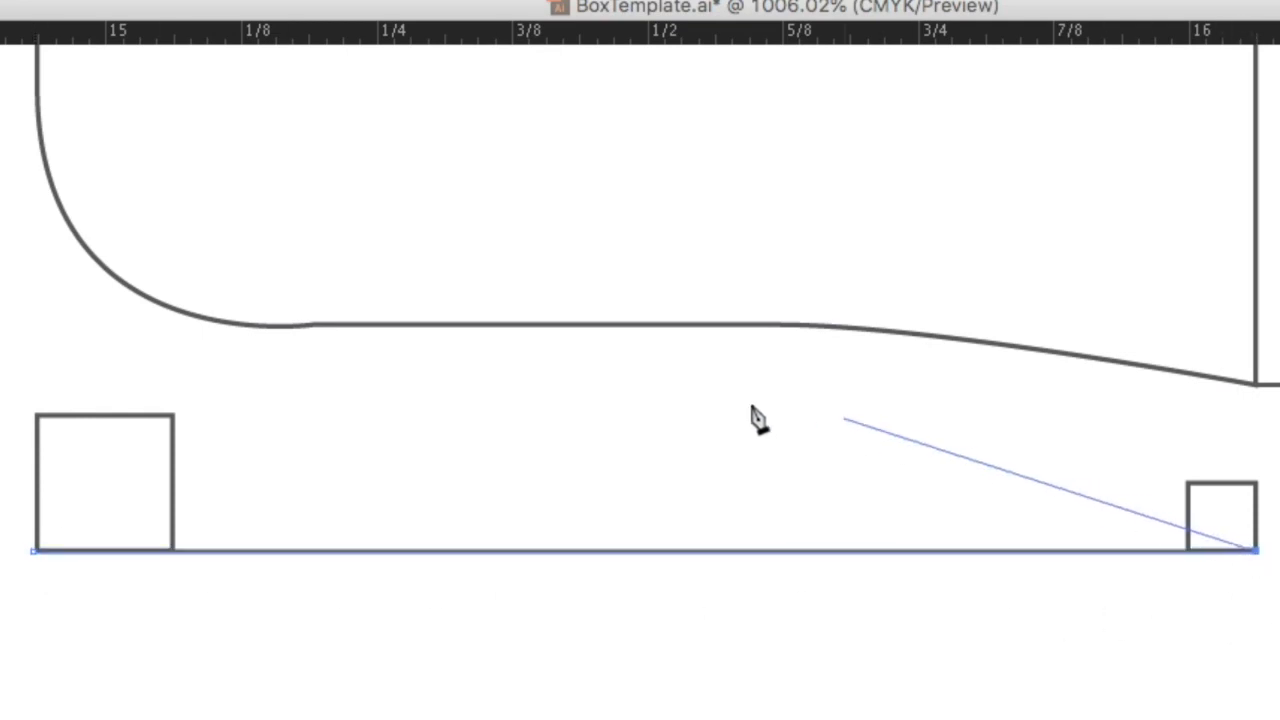
pyautogui.click(38, 417)
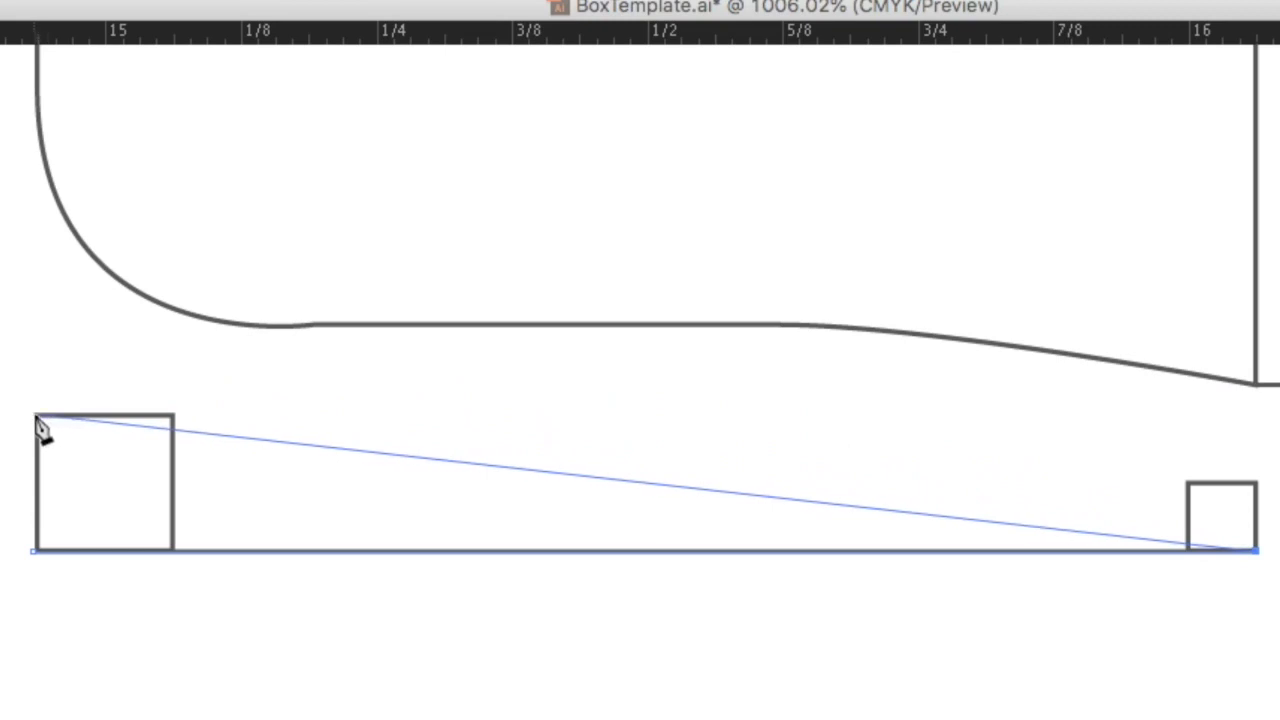
pyautogui.click(37, 418)
pyautogui.click(35, 551)
pyautogui.press('v')
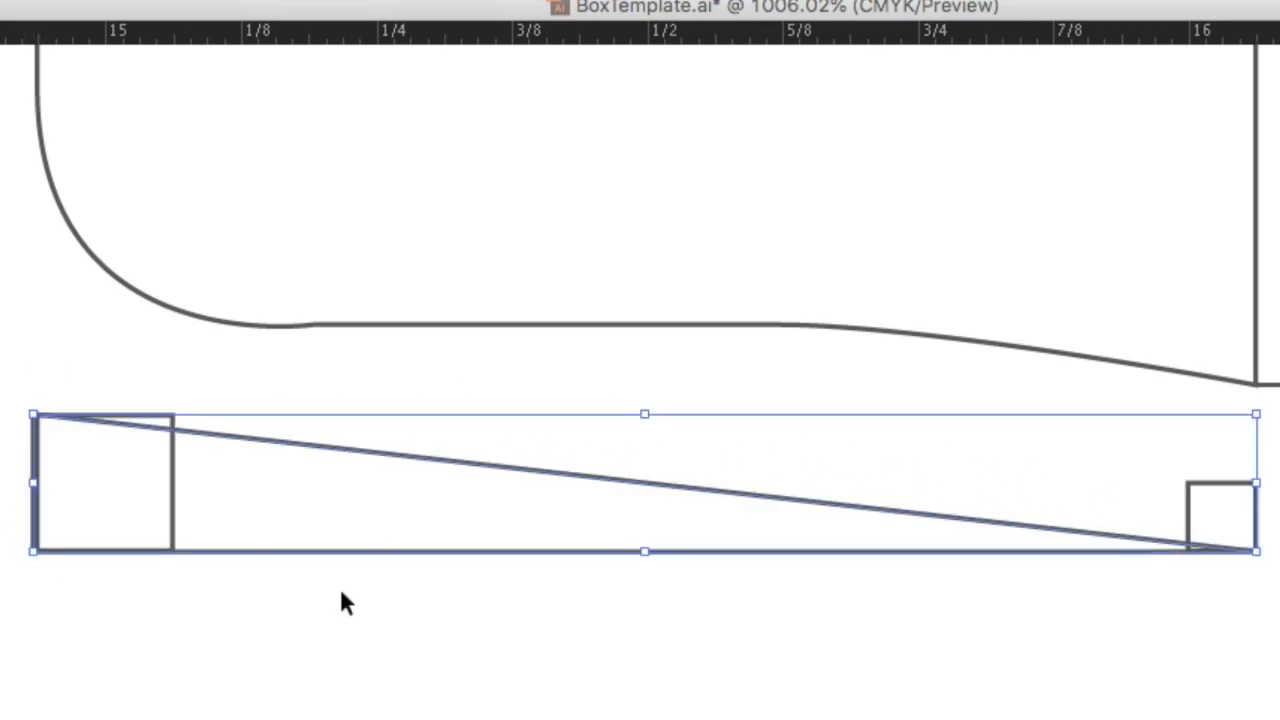
# Move the triangle onto the dust flap's bottom edge and drag the flap's lower anchor to the triangle's left corner.
pyautogui.click(1118, 560)
pyautogui.click(1229, 388)
pyautogui.keyDown('shift'); pyautogui.click(1070, 532); pyautogui.keyUp('shift')
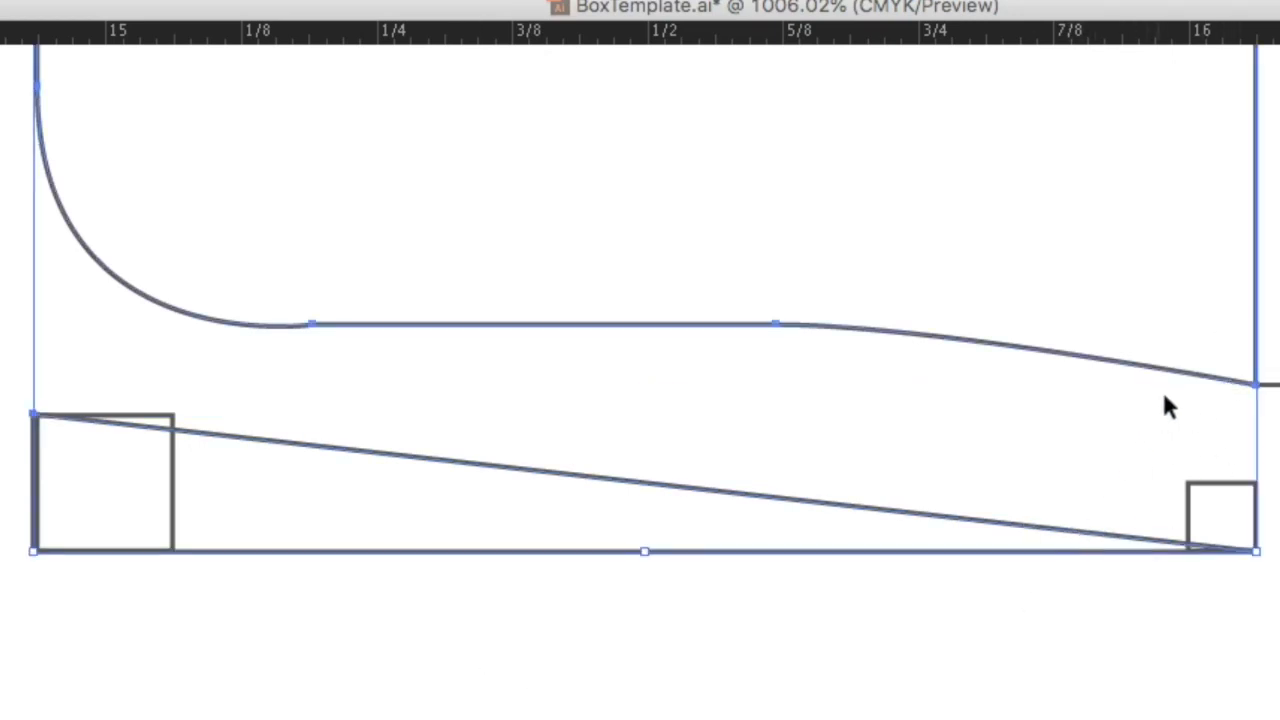
pyautogui.click(1245, 384)
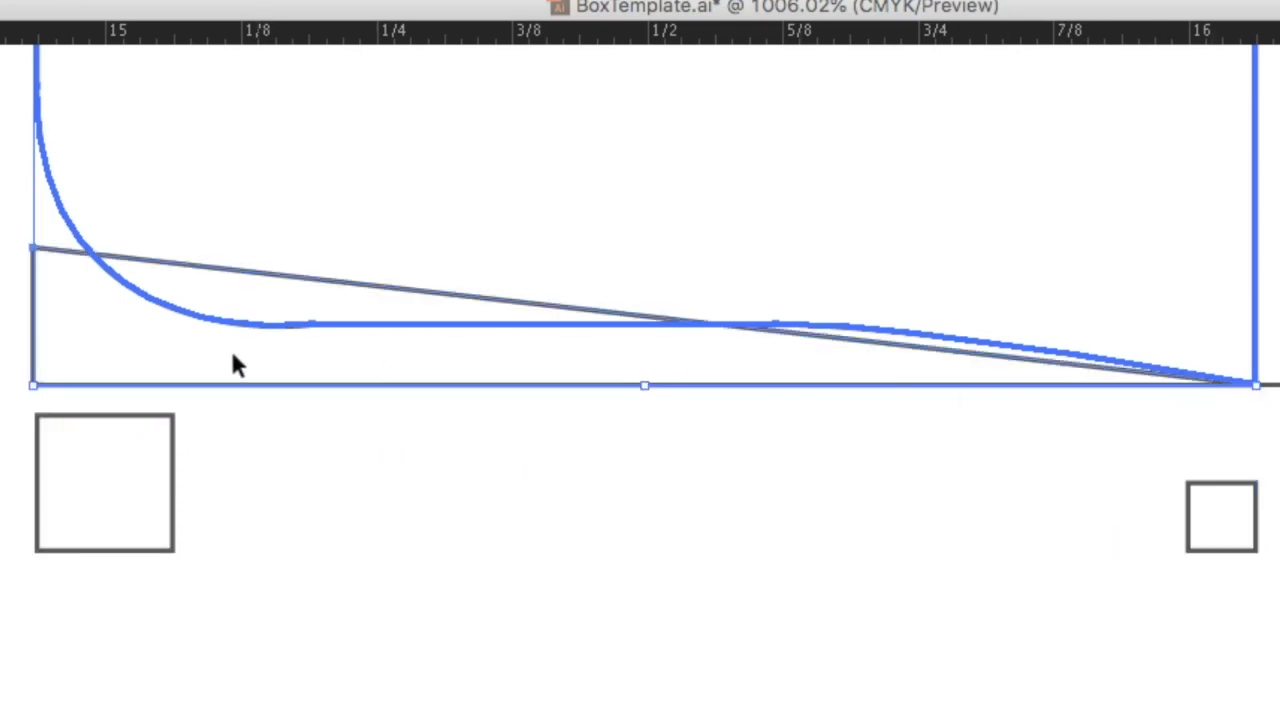
pyautogui.click(500, 531)
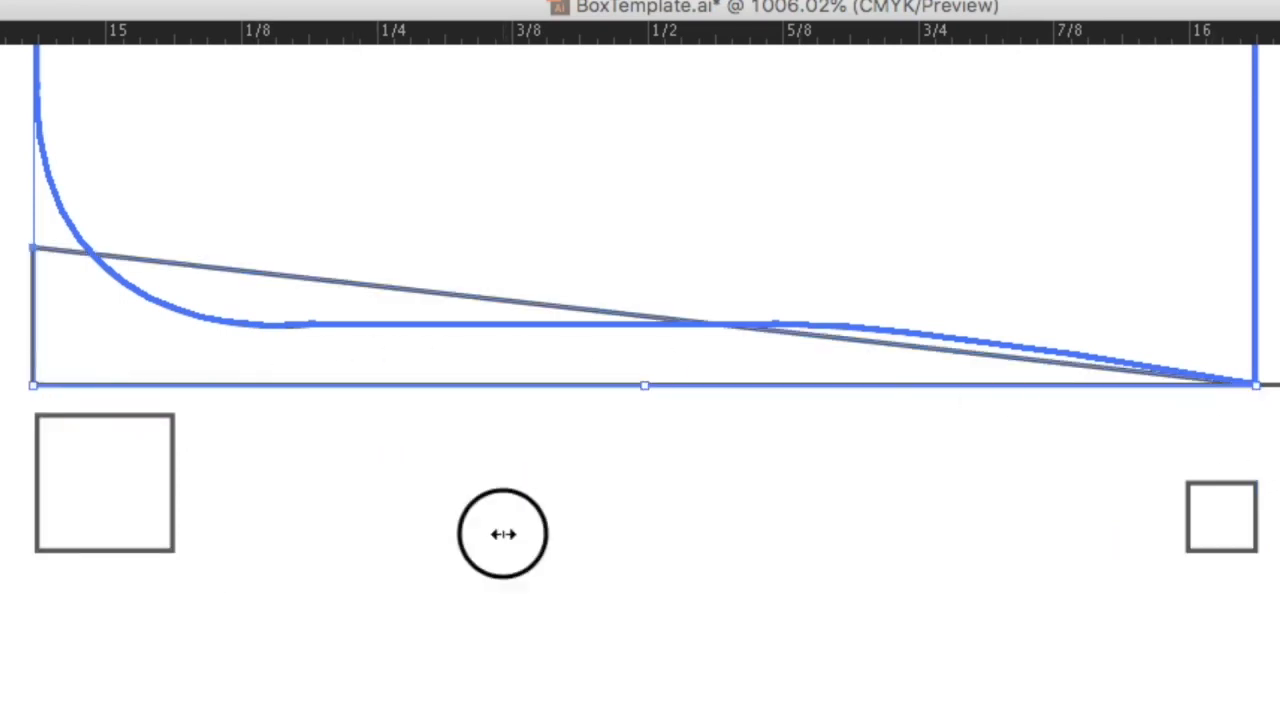
pyautogui.click(868, 339)
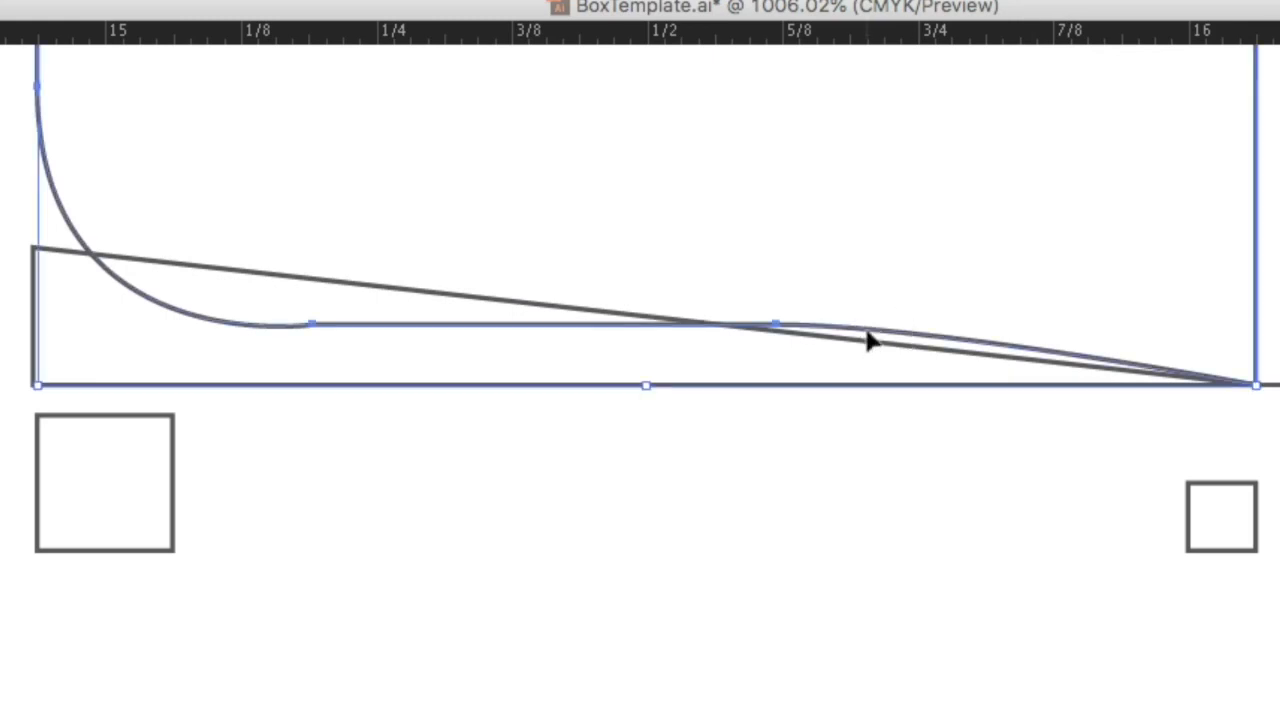
pyautogui.click(412, 546)
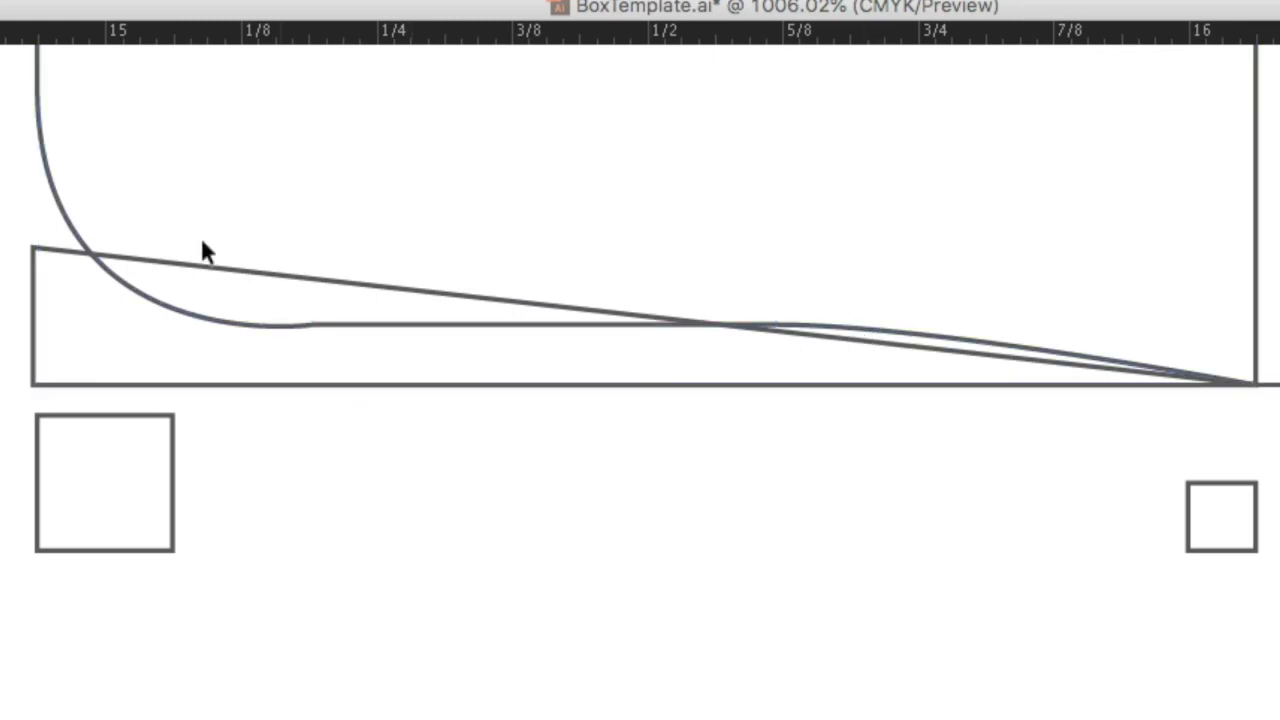
pyautogui.click(49, 183)
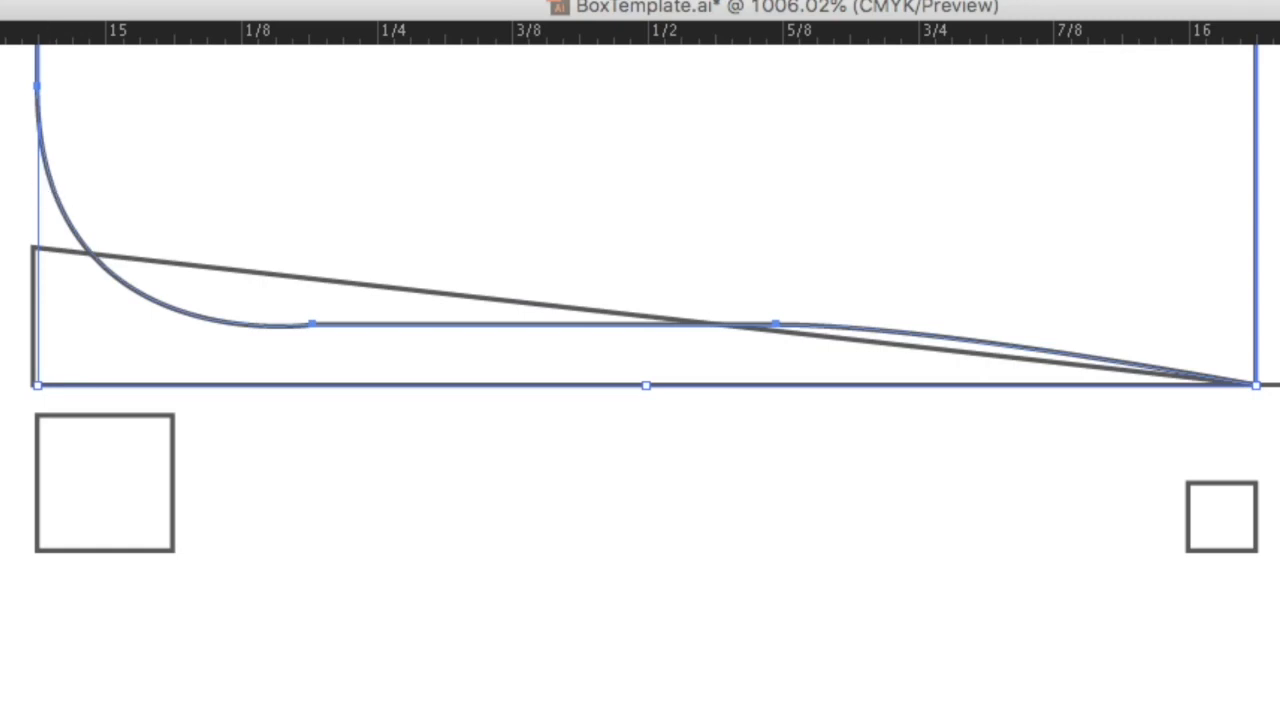
pyautogui.press('a')
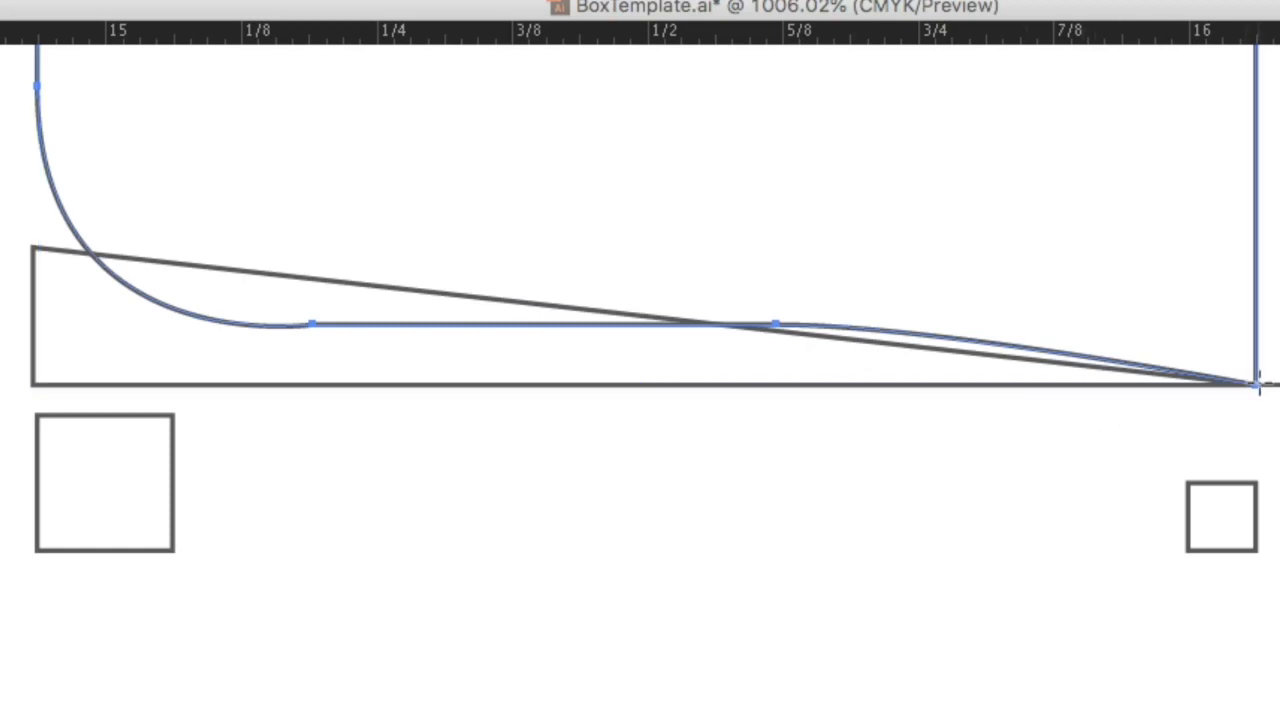
pyautogui.moveTo(1256, 384); pyautogui.dragTo(97, 233)
# Arrange the triangle above the flap, select both, and subtract the triangle from the flap with Pathfinder Minus Front.
pyautogui.keyDown('shift'); pyautogui.click(47, 157); pyautogui.keyUp('shift')
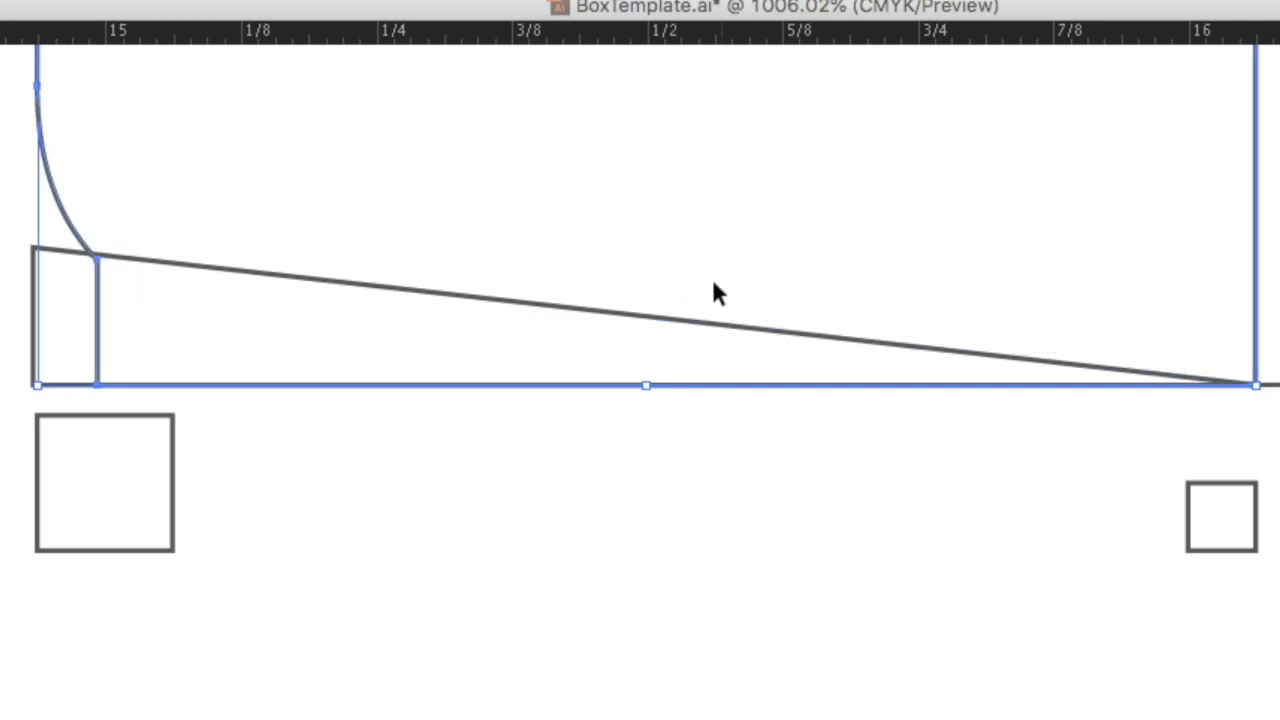
pyautogui.click(51, 257)
pyautogui.click(54, 253)
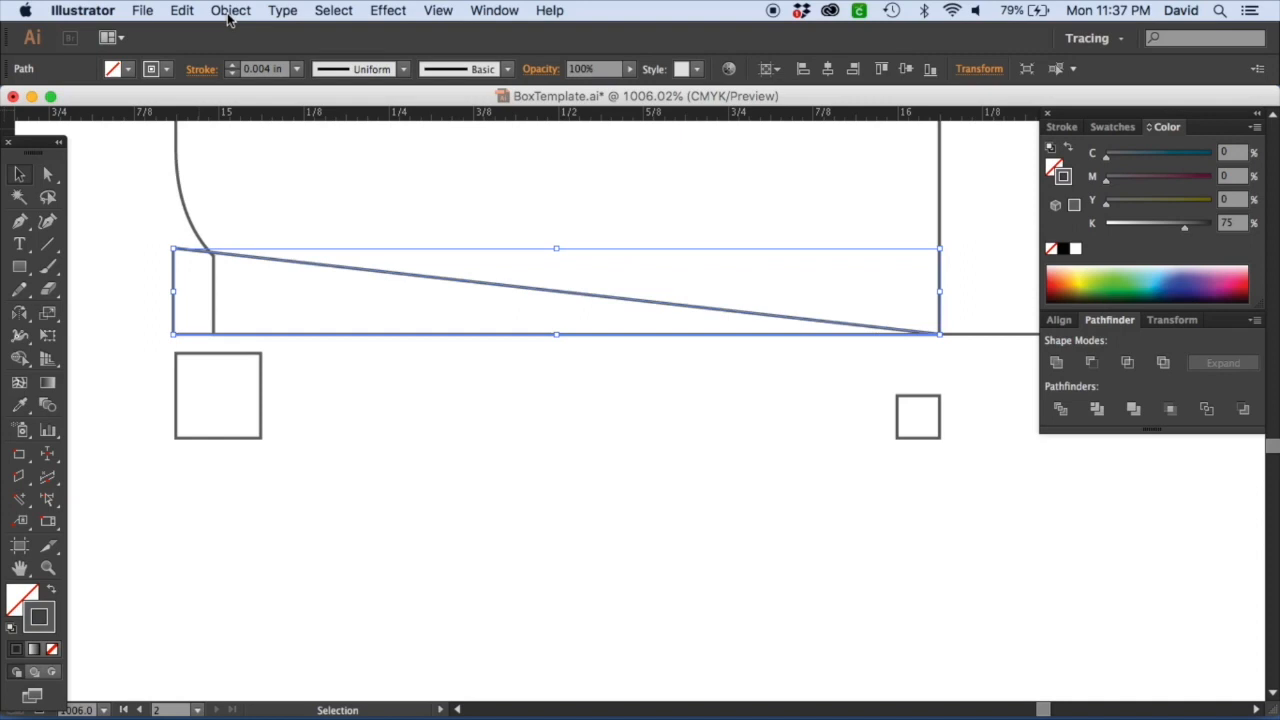
pyautogui.click(230, 10)
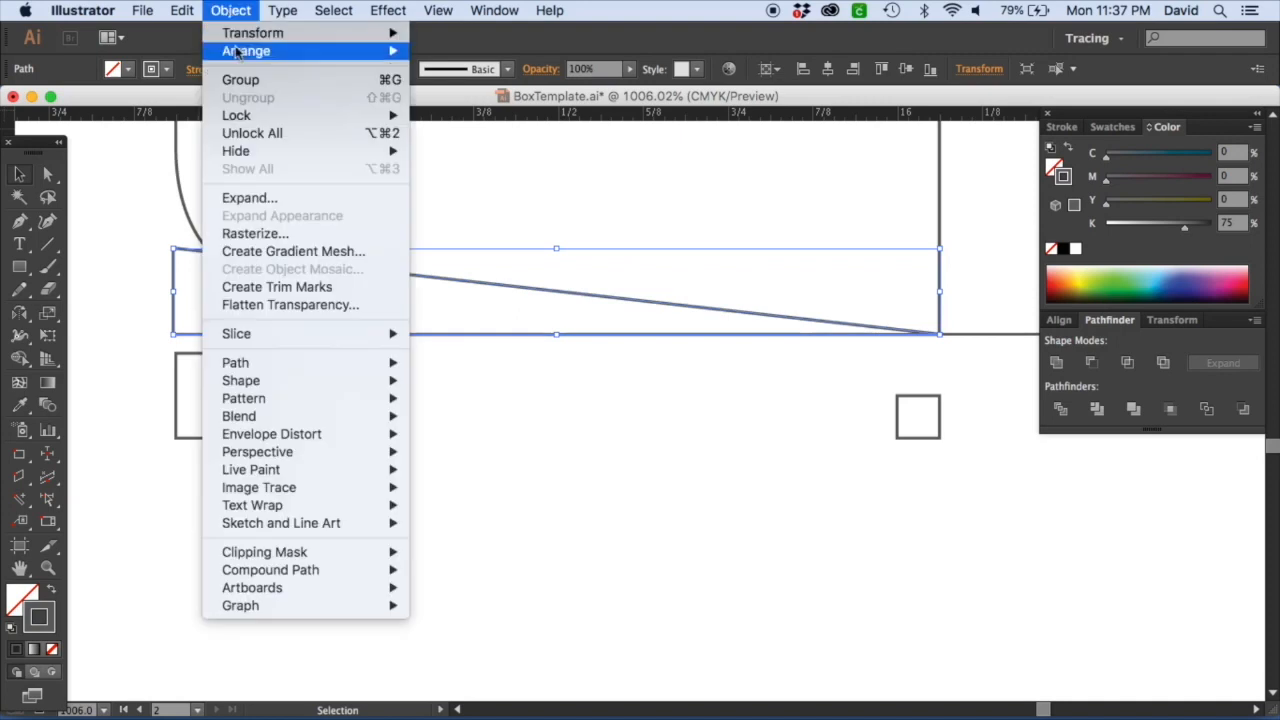
pyautogui.moveTo(320, 50)
pyautogui.click(488, 55)
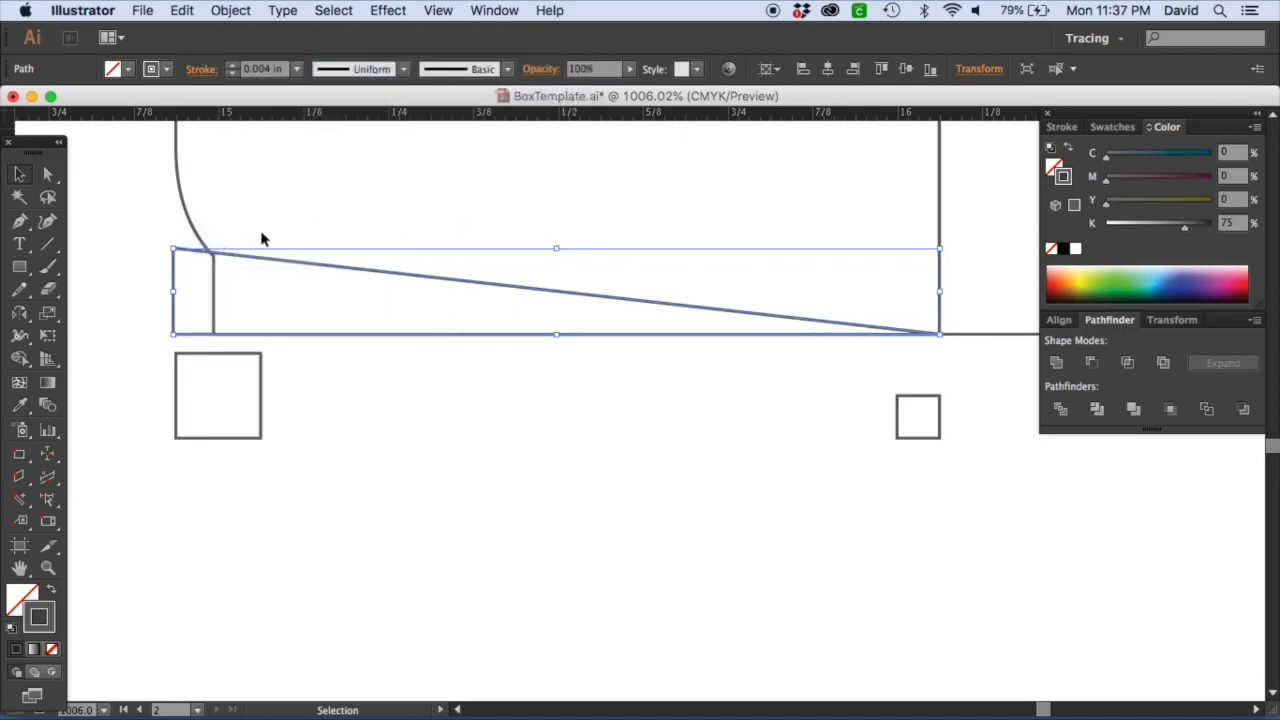
pyautogui.moveTo(428, 372); pyautogui.dragTo(316, 308)
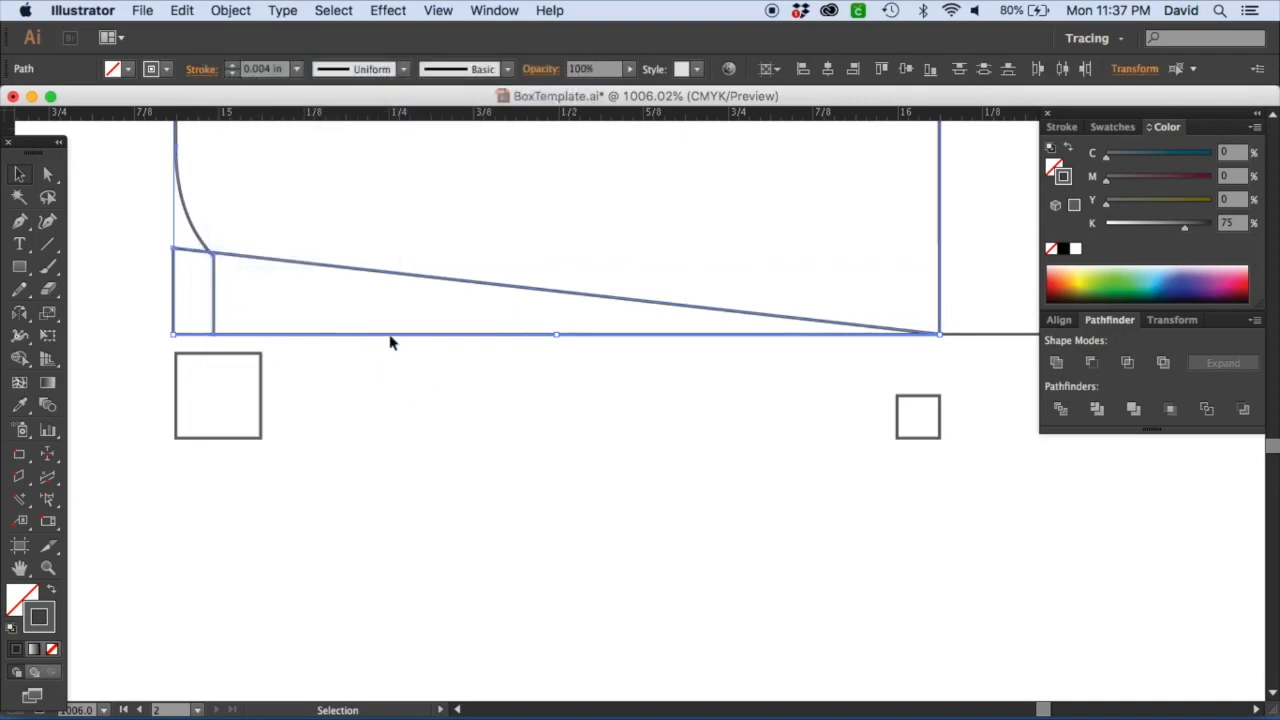
pyautogui.click(1092, 372)
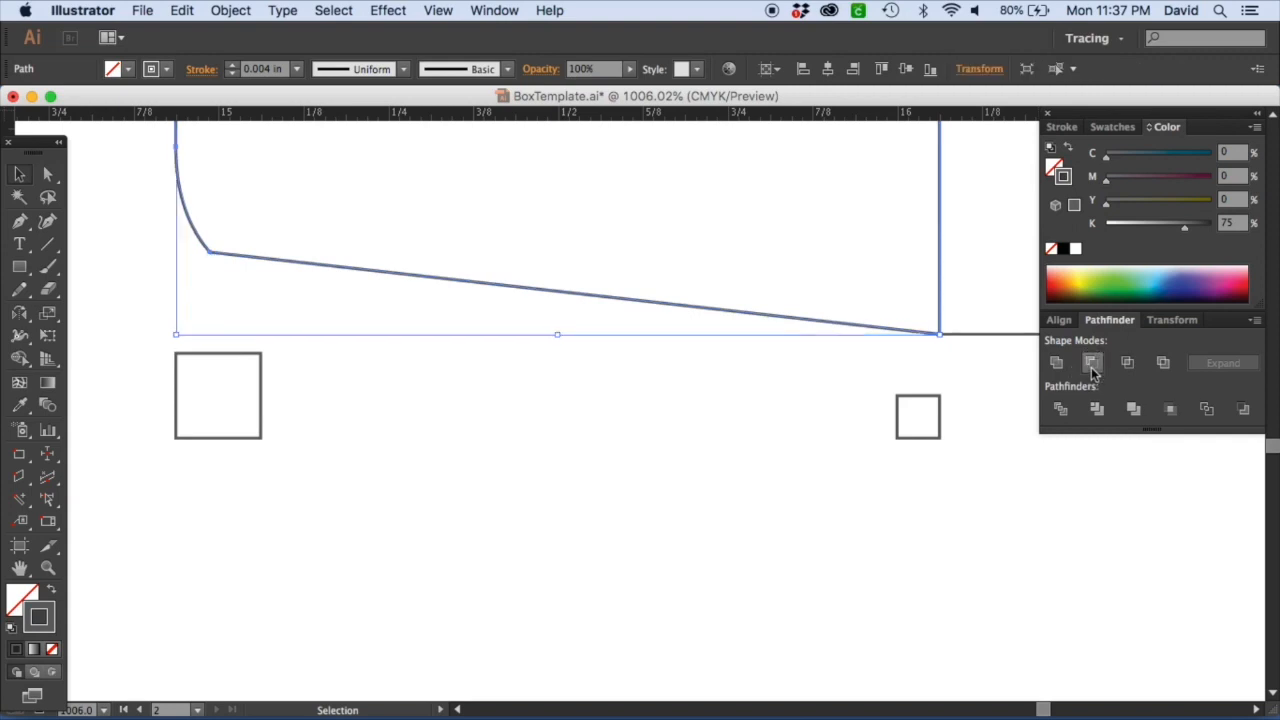
pyautogui.click(957, 324)
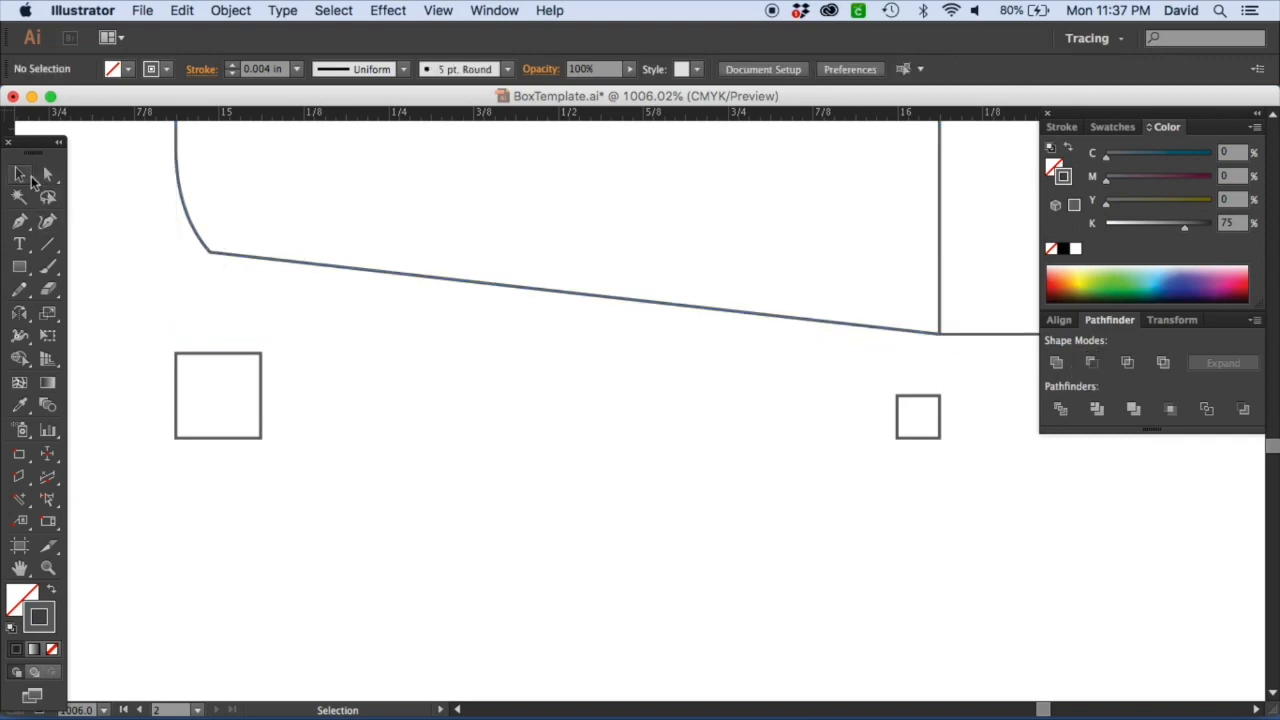
# Unlock all locked objects and clear the selection.
pyautogui.click(224, 12)
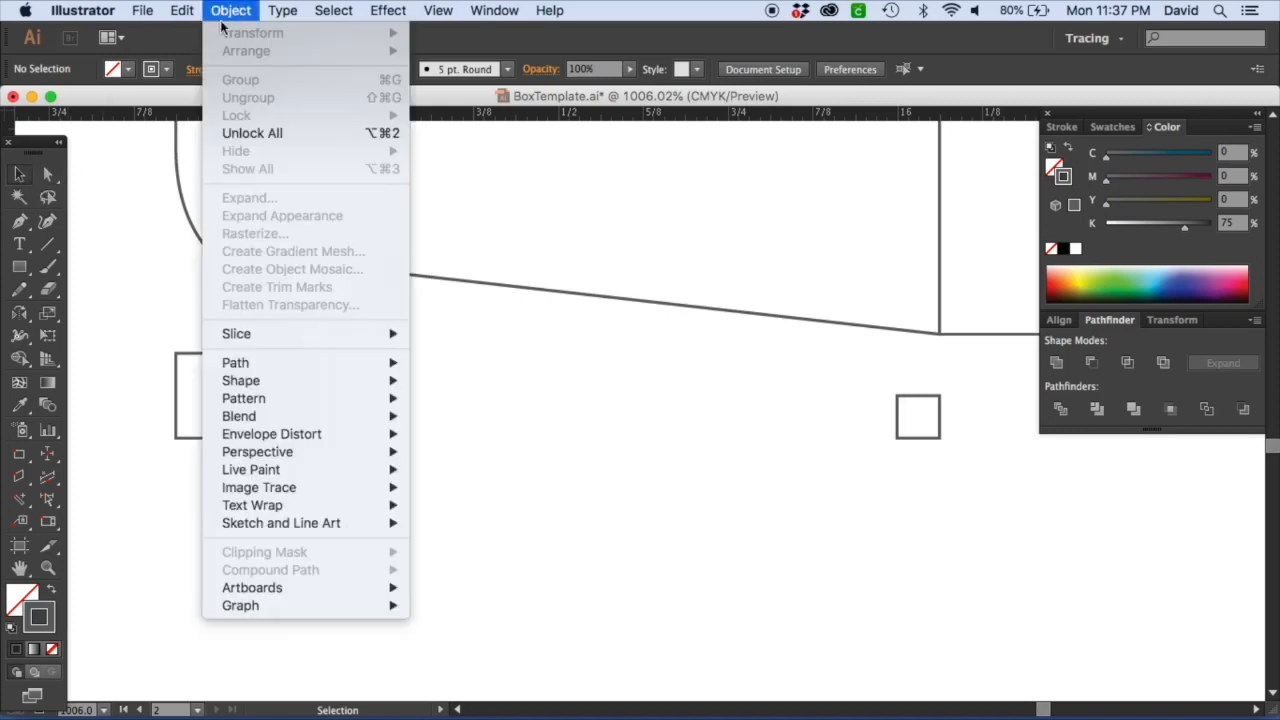
pyautogui.click(250, 133)
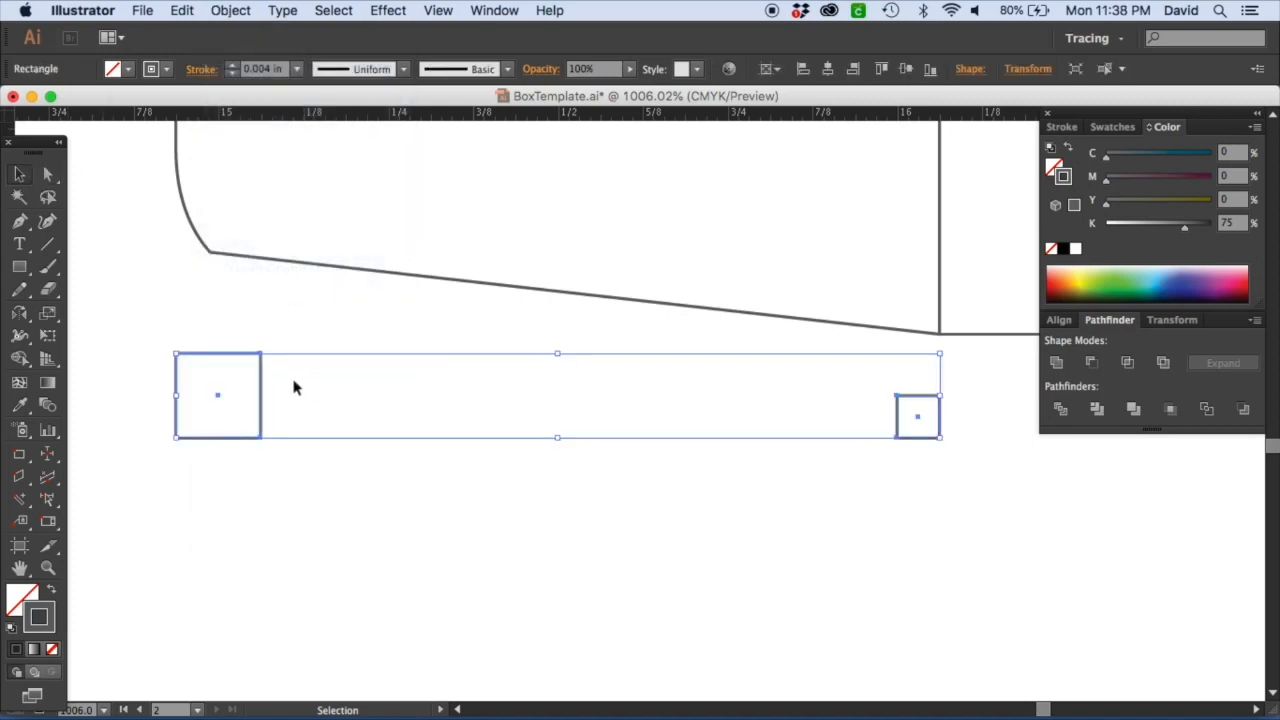
pyautogui.click(293, 388)
# Duplicate the reshaped dust flap to the opposite end of the panel and reflect it horizontally.
pyautogui.press('super+minus')
pyautogui.press('super+minus')
pyautogui.press('super+minus')
pyautogui.press('super+minus')
pyautogui.press('super+minus')
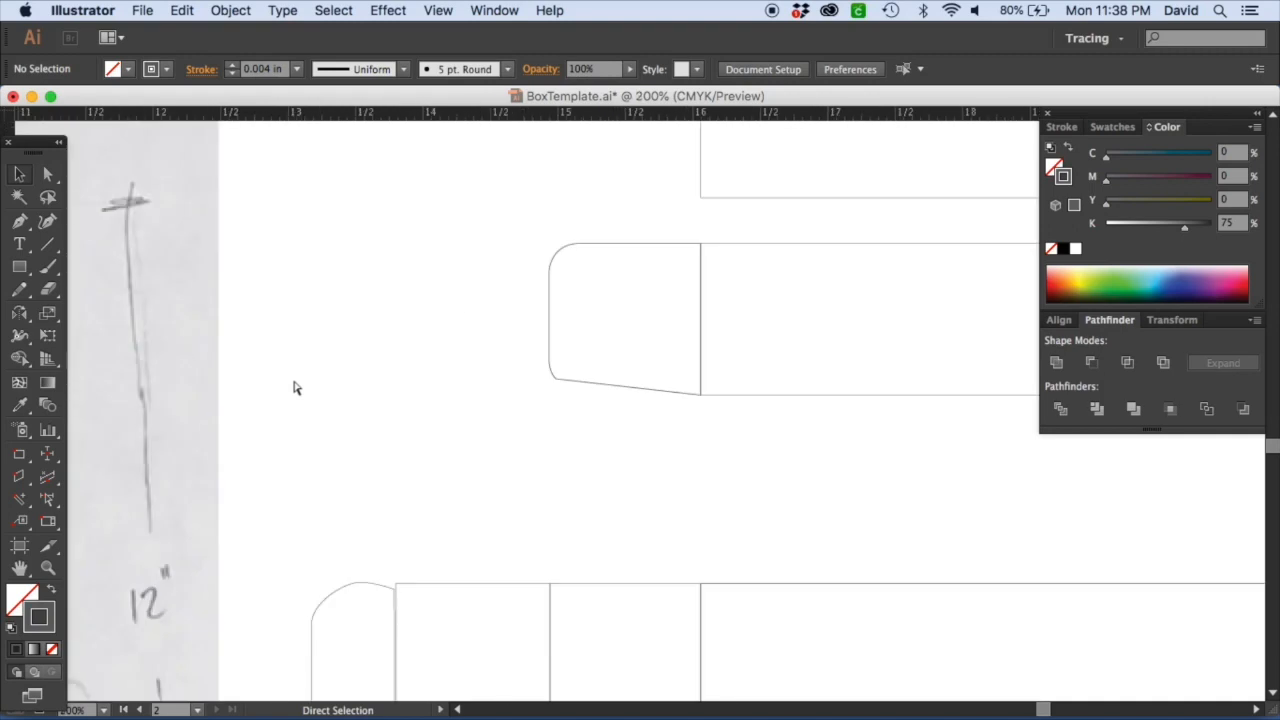
pyautogui.press('space')
pyautogui.moveTo(769, 291); pyautogui.dragTo(351, 277)
pyautogui.click(22, 177)
pyautogui.click(130, 231)
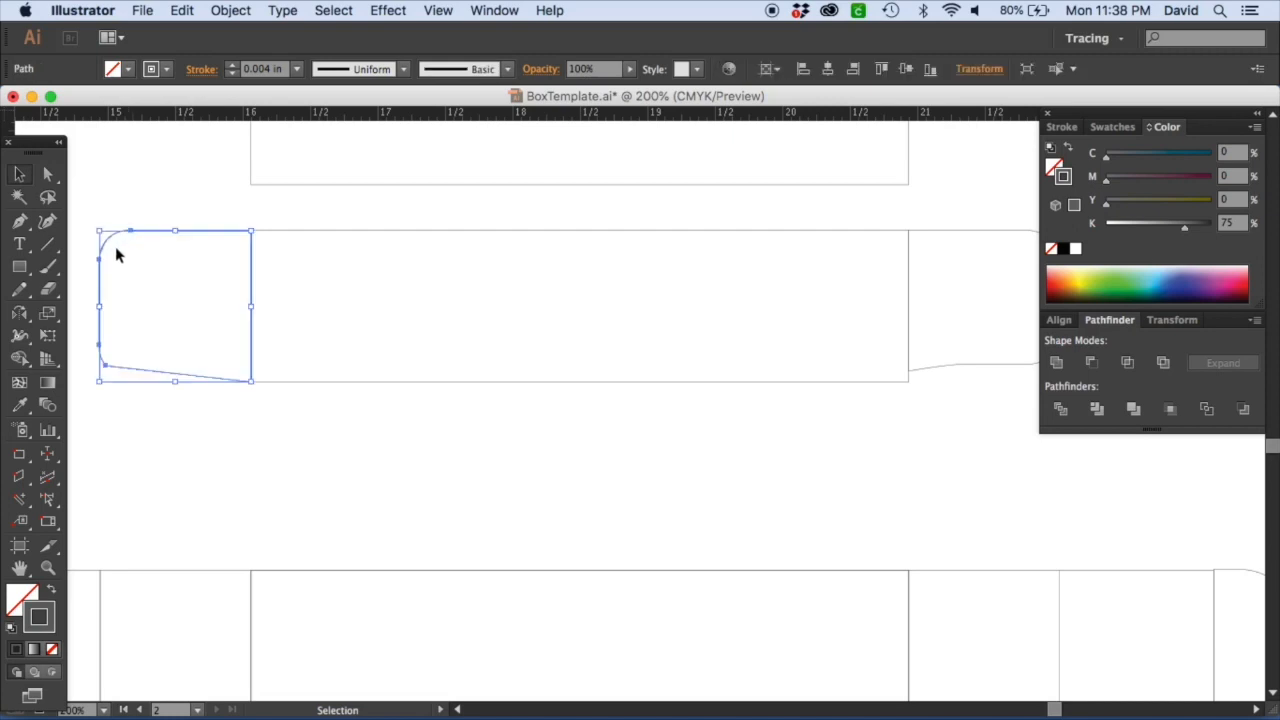
pyautogui.moveTo(107, 287); pyautogui.dragTo(630, 295)
pyautogui.click(20, 315)
pyautogui.moveTo(381, 347); pyautogui.dragTo(617, 314)
# Delete the old opposite dust flap and align the reflected copy with the panel edge.
pyautogui.click(20, 174)
pyautogui.click(660, 378)
pyautogui.press('Delete')
pyautogui.click(606, 380)
pyautogui.keyDown('shift'); pyautogui.click(592, 389); pyautogui.keyUp('shift')
pyautogui.click(594, 390)
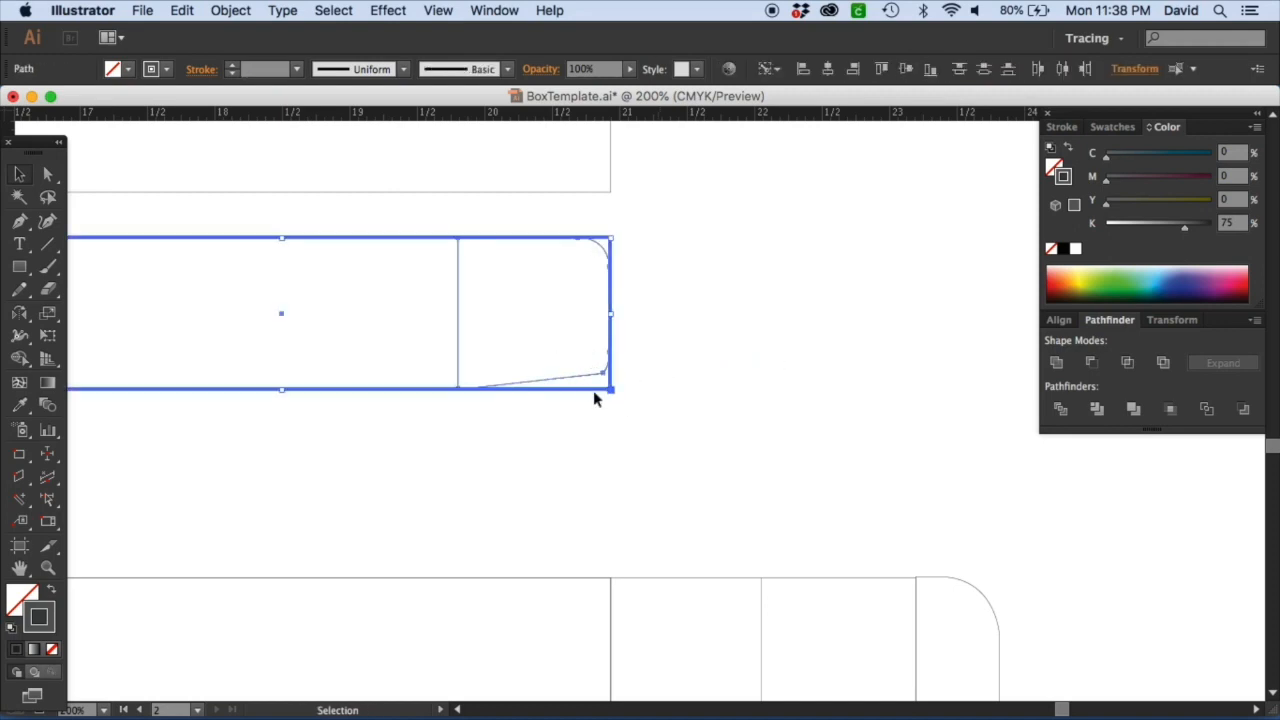
pyautogui.click(1059, 320)
pyautogui.click(1086, 467)
pyautogui.click(717, 471)
# Select the flap strip and the box panel, and distribute them with 0 in spacing so the strip meets the panel.
pyautogui.press('super+minus')
pyautogui.press('super+minus')
pyautogui.press('super+minus')
pyautogui.press('space')
pyautogui.moveTo(731, 437); pyautogui.dragTo(769, 440)
pyautogui.moveTo(793, 420); pyautogui.dragTo(497, 388)
pyautogui.click(523, 357)
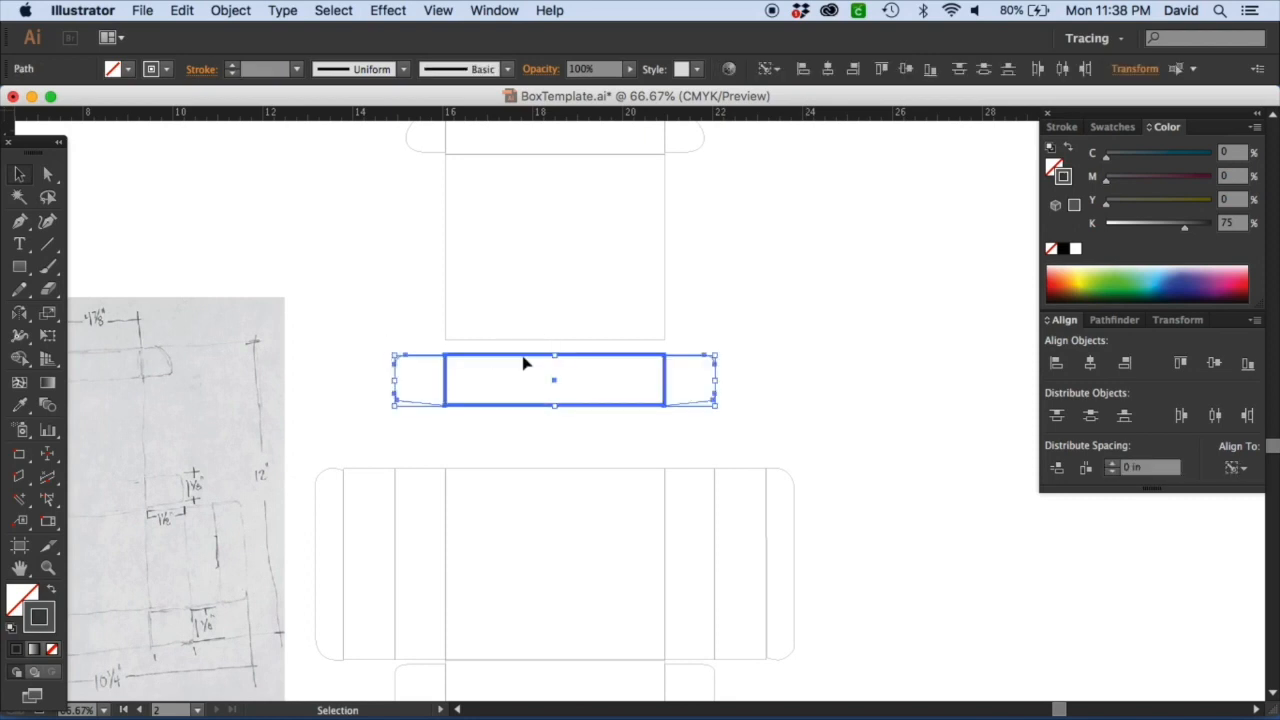
pyautogui.moveTo(795, 389); pyautogui.dragTo(482, 148)
pyautogui.press('super+shift+a')
pyautogui.moveTo(390, 144); pyautogui.dragTo(719, 384)
pyautogui.click(648, 360)
pyautogui.click(1057, 468)
pyautogui.click(794, 429)
pyautogui.moveTo(578, 402)
pyautogui.mouseDown()
pyautogui.moveTo(642, 380)
pyautogui.moveTo(662, 165)
pyautogui.mouseUp()
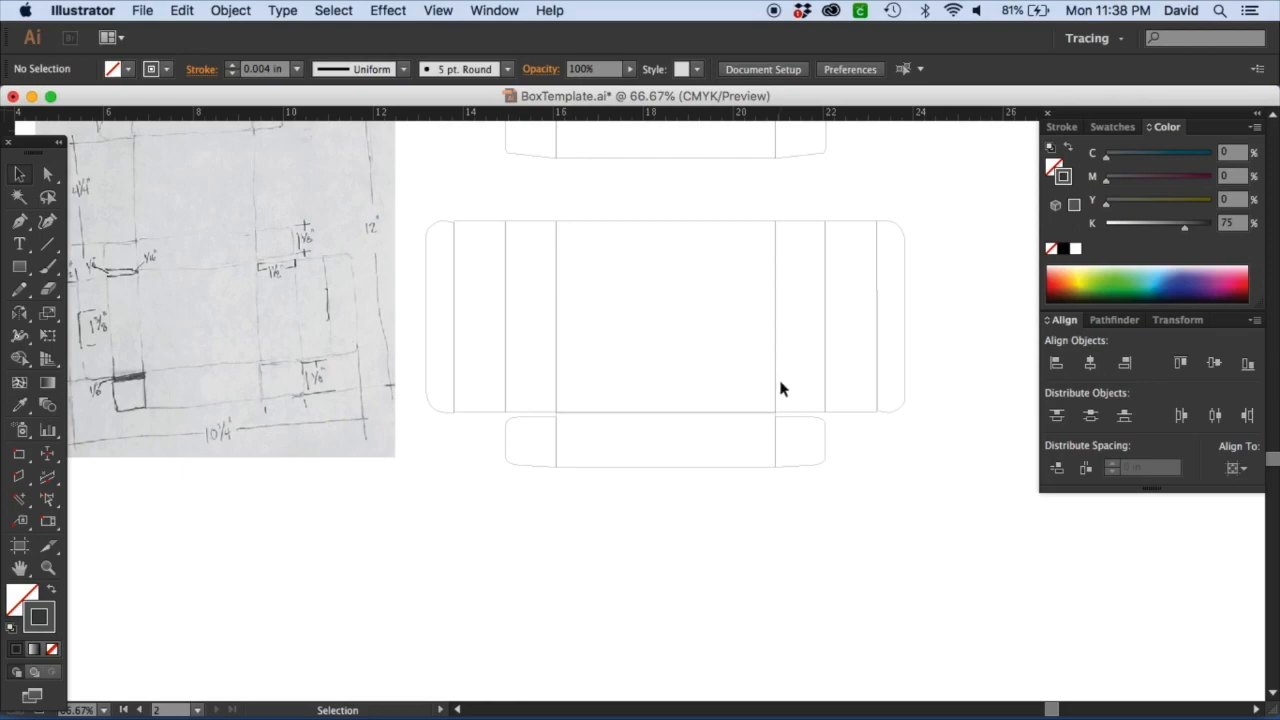